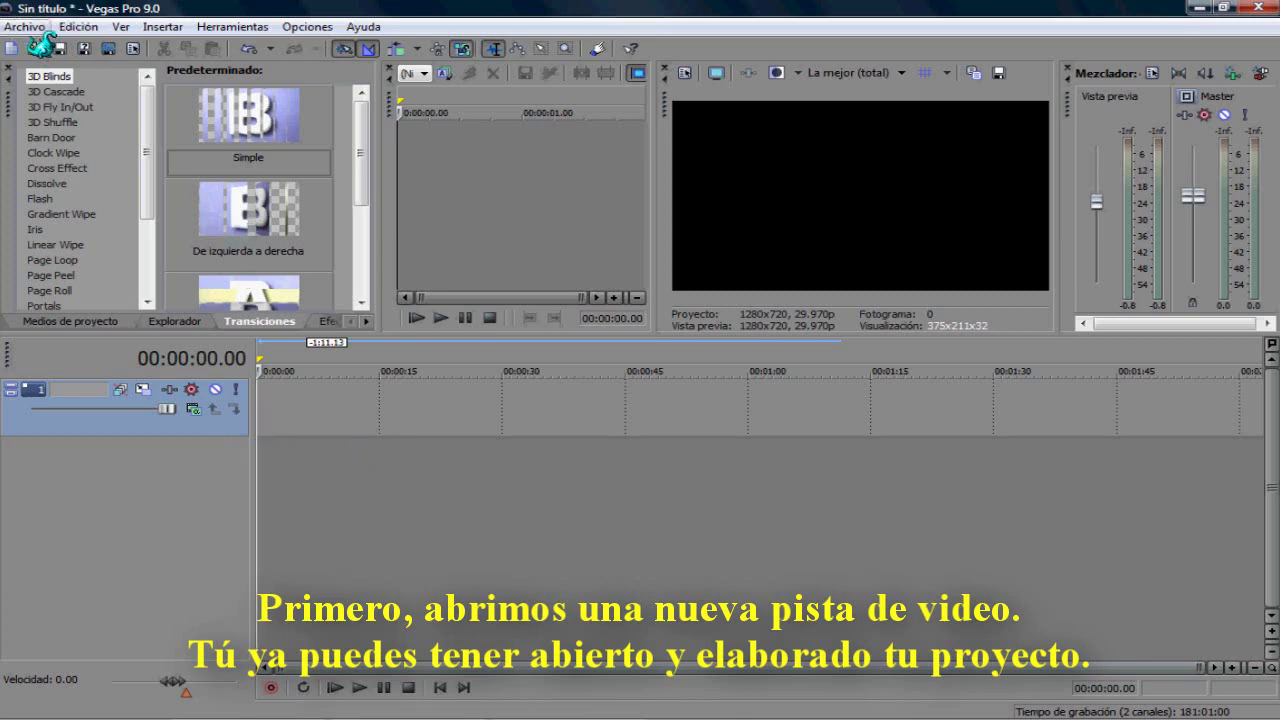
- Open video A from the Desktop onto the empty timeline
{"action": "left_click", "coordinate": [24, 26]}
{"action": "left_click", "coordinate": [40, 65]}
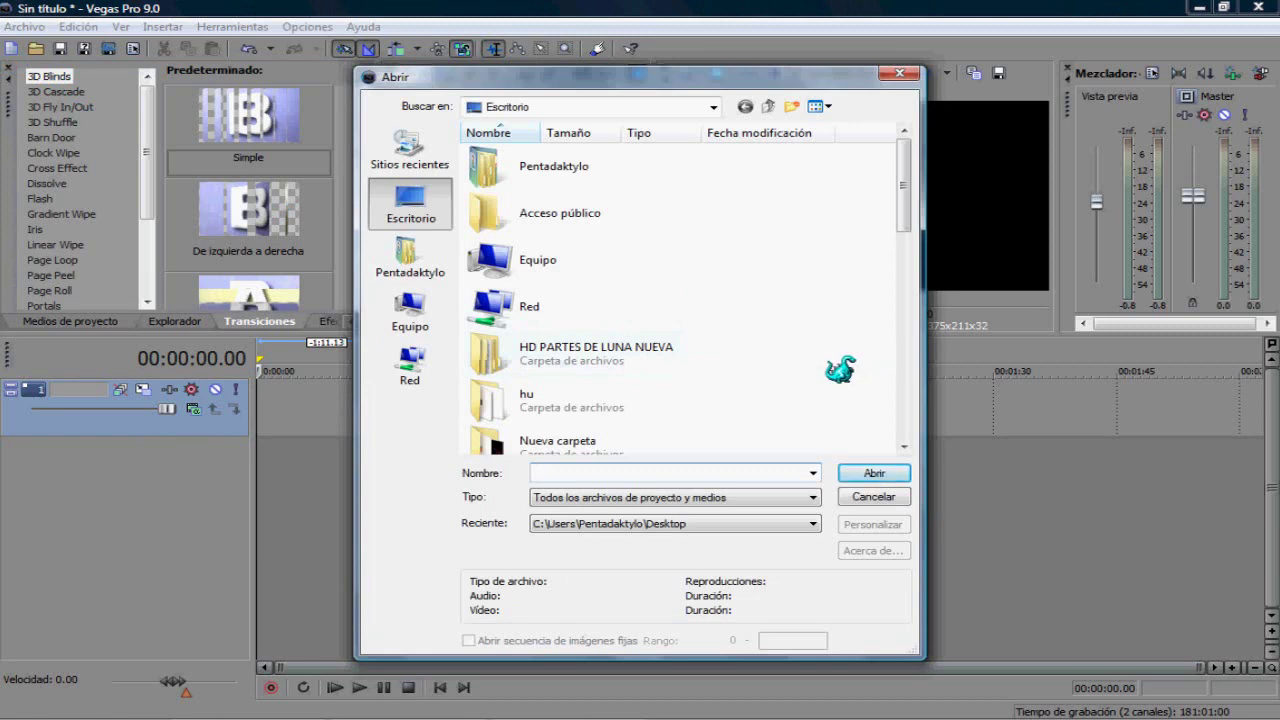
{"action": "scroll", "coordinate": [840, 368], "scroll_direction": "down", "scroll_amount": 5}
{"action": "scroll", "coordinate": [838, 369], "scroll_direction": "up", "scroll_amount": 3}
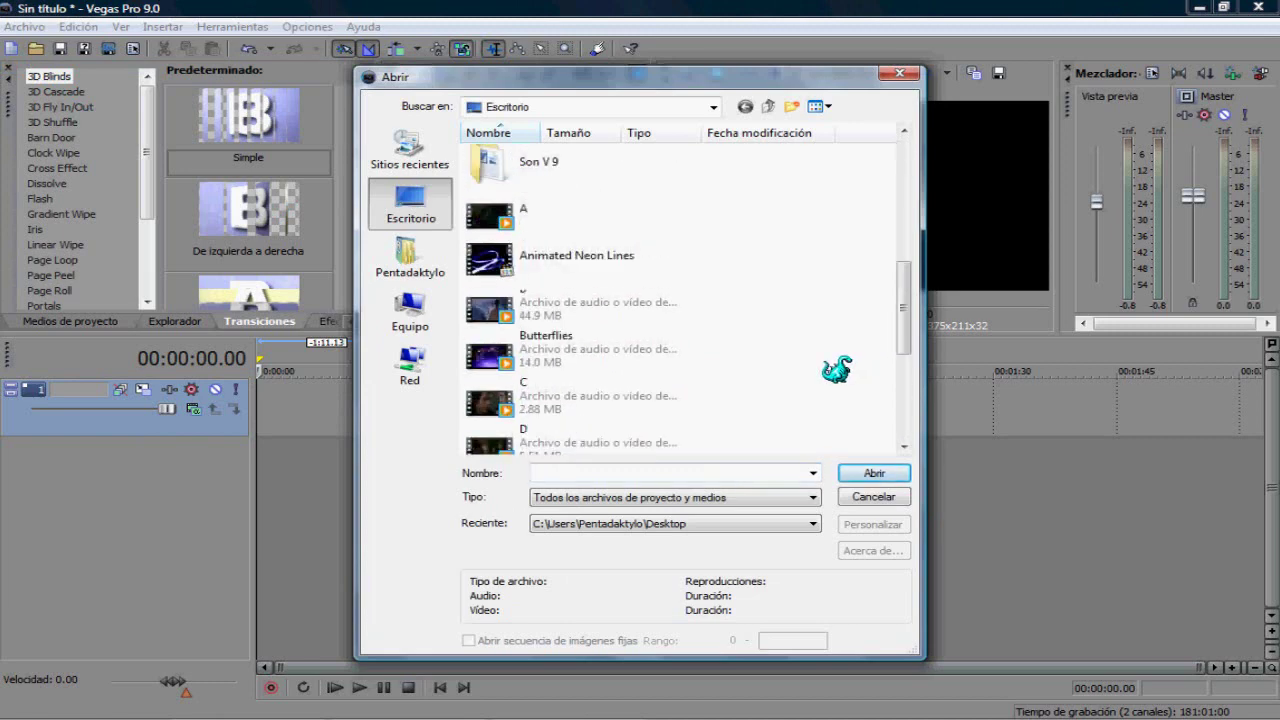
{"action": "left_click", "coordinate": [572, 216]}
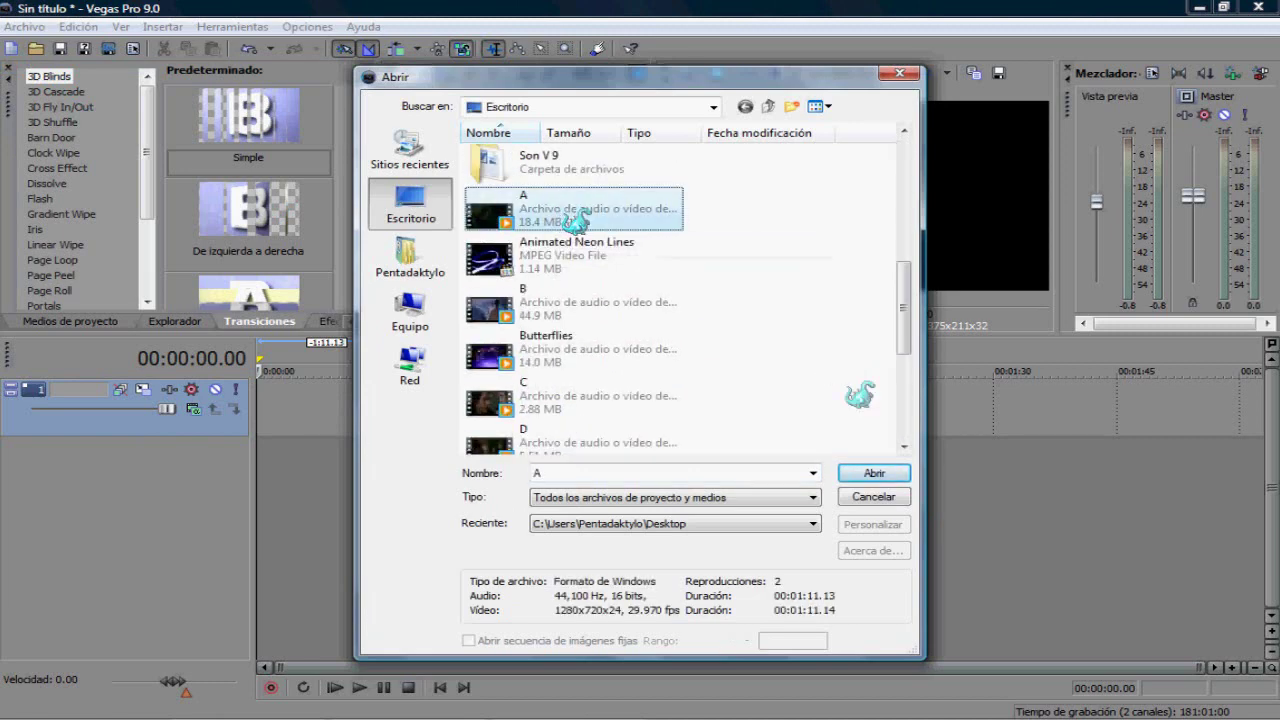
{"action": "left_click", "coordinate": [895, 478]}
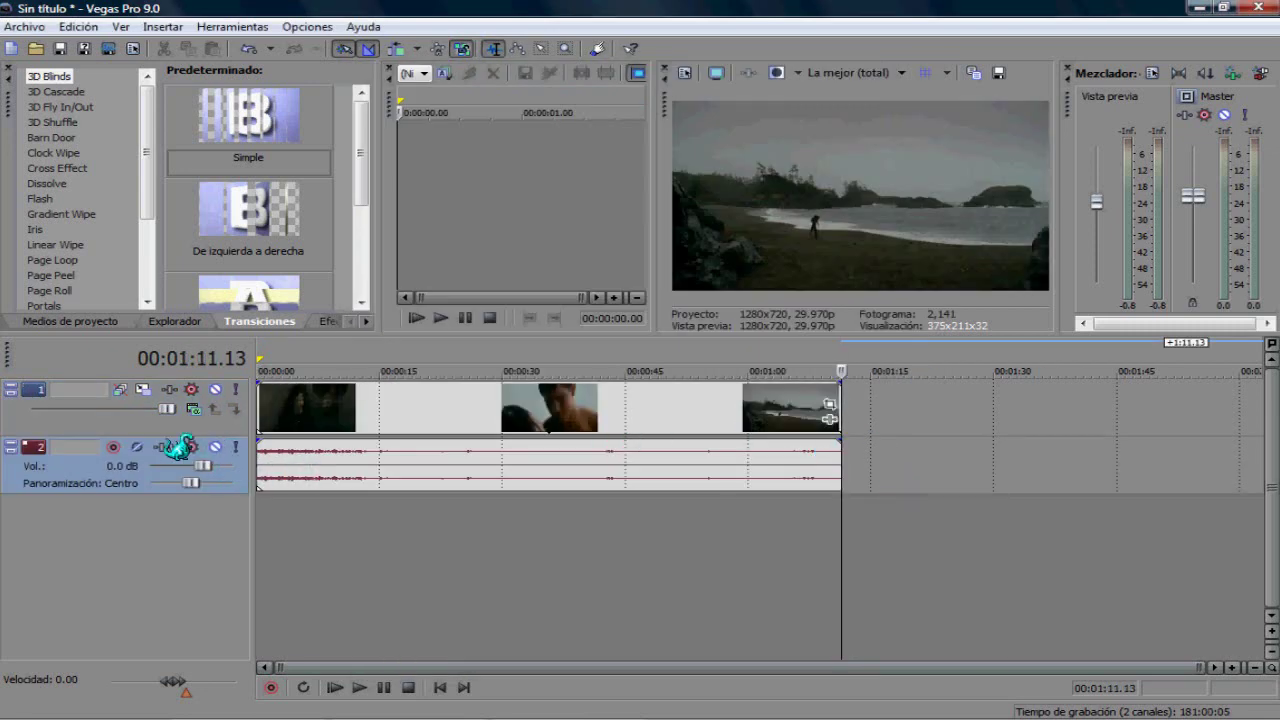
- Select the video track and open Desktop videos B and C together behind clip A
{"action": "left_click", "coordinate": [160, 425]}
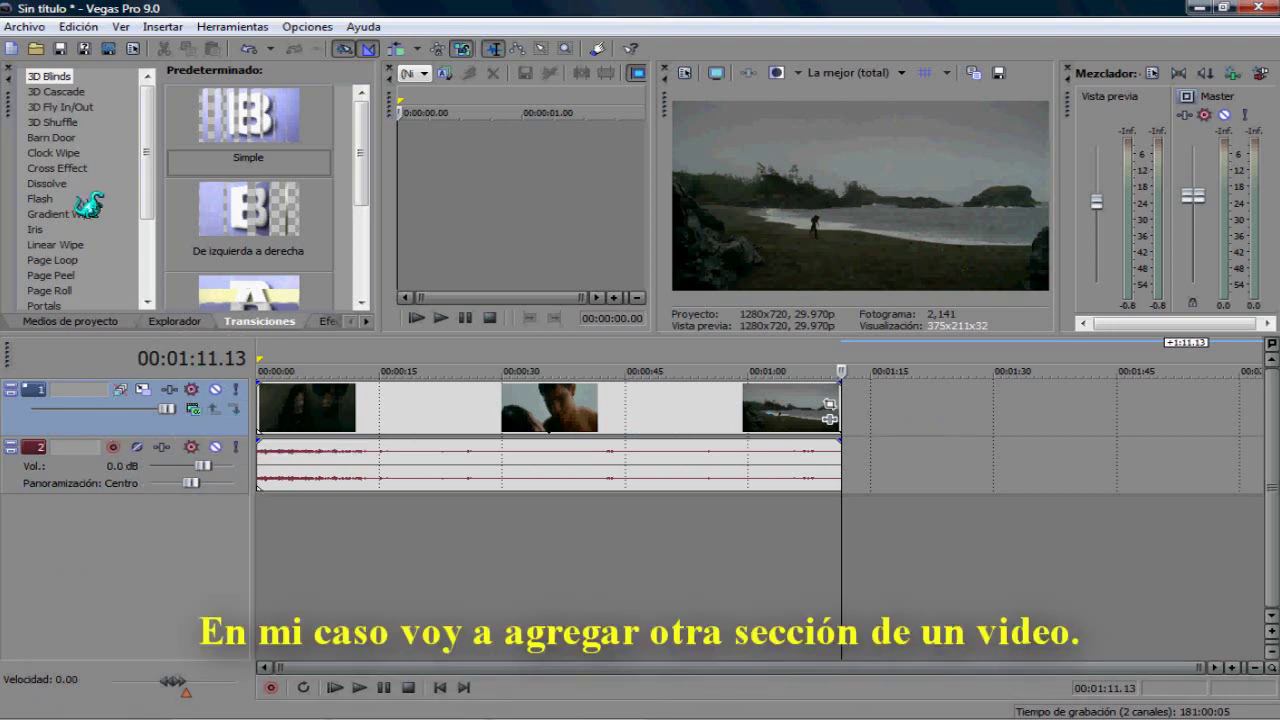
{"action": "left_click", "coordinate": [26, 28]}
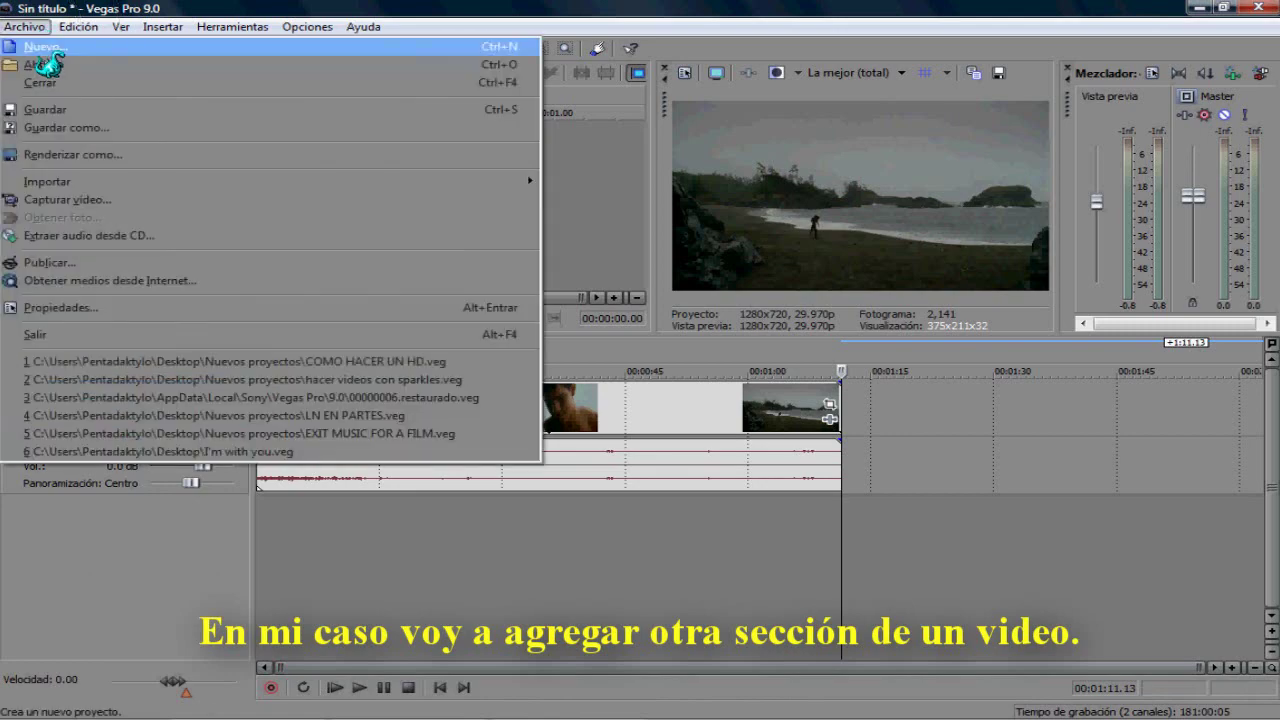
{"action": "left_click", "coordinate": [45, 66]}
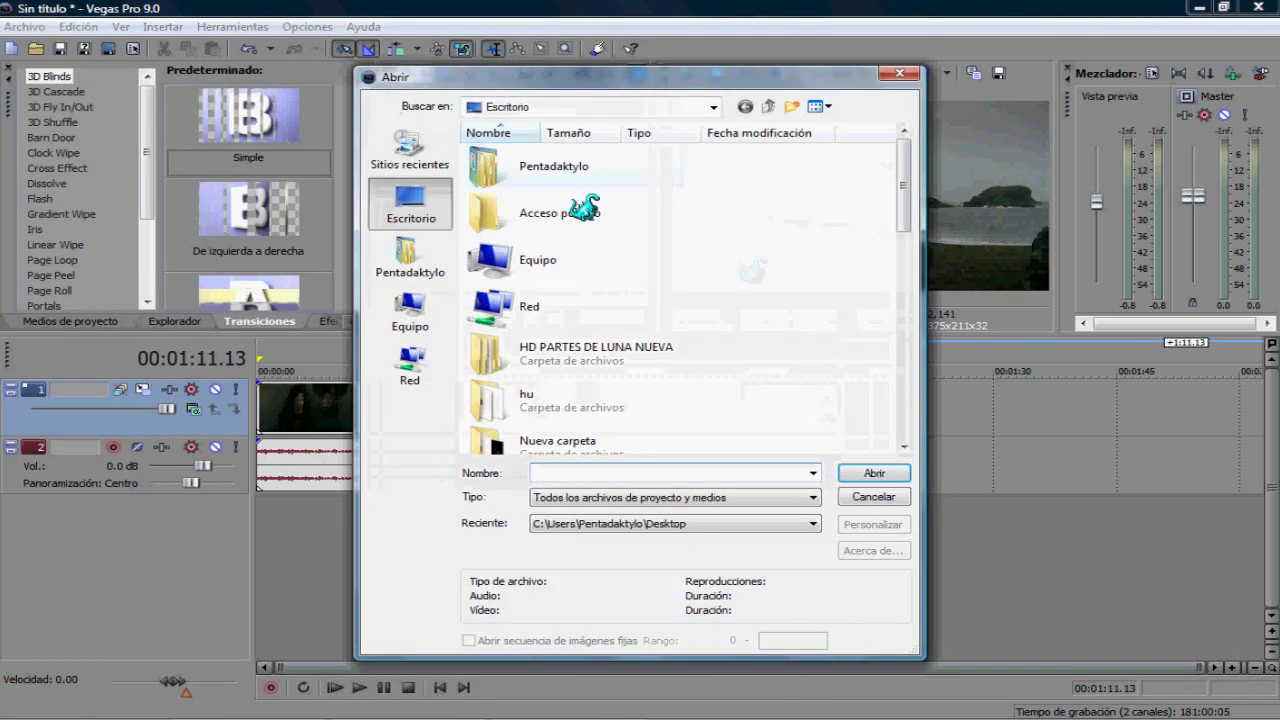
{"action": "scroll", "coordinate": [823, 290], "scroll_direction": "down", "scroll_amount": 5}
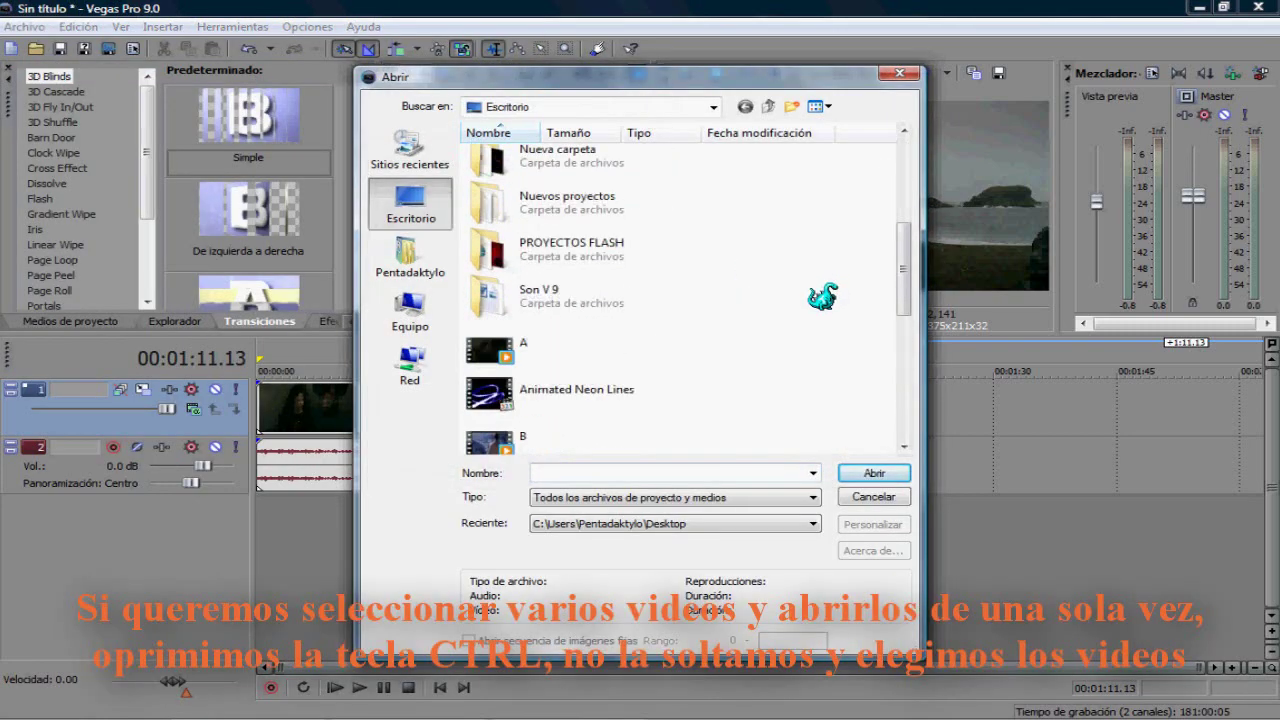
{"action": "scroll", "coordinate": [810, 292], "scroll_direction": "down", "scroll_amount": 3}
{"action": "scroll", "coordinate": [610, 220], "scroll_direction": "up", "scroll_amount": 3}
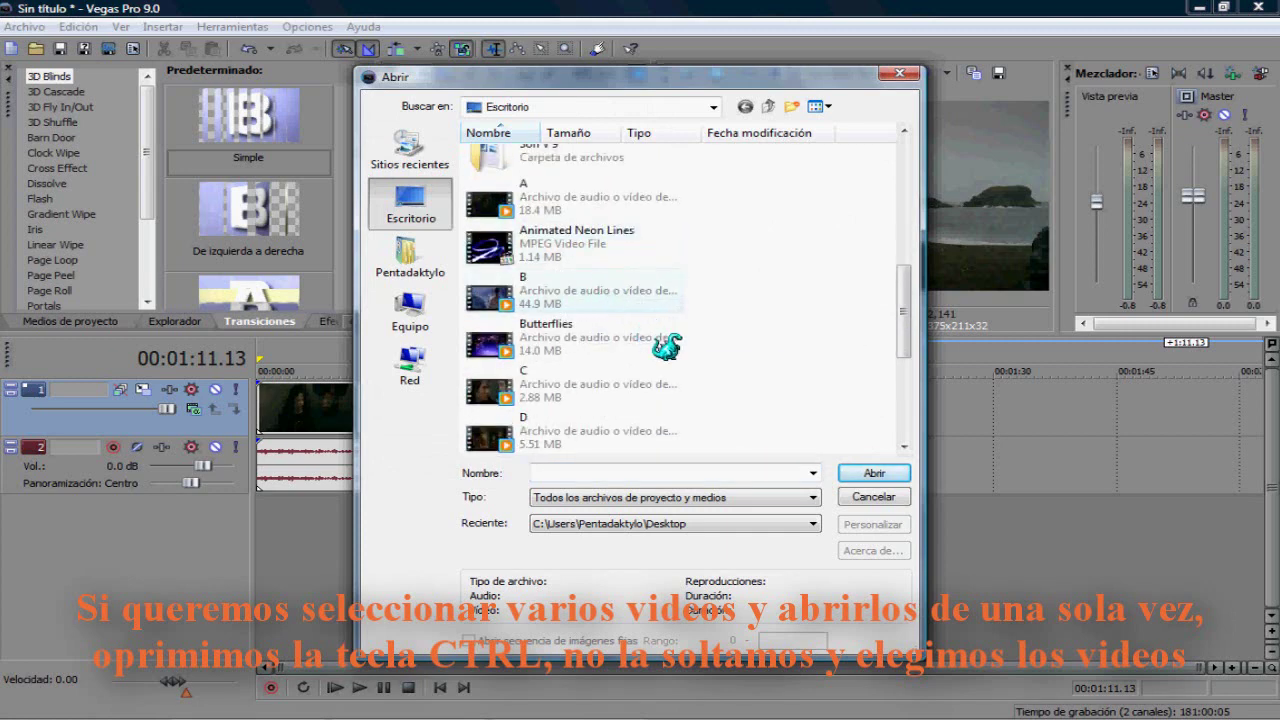
{"action": "left_click", "coordinate": [640, 295]}
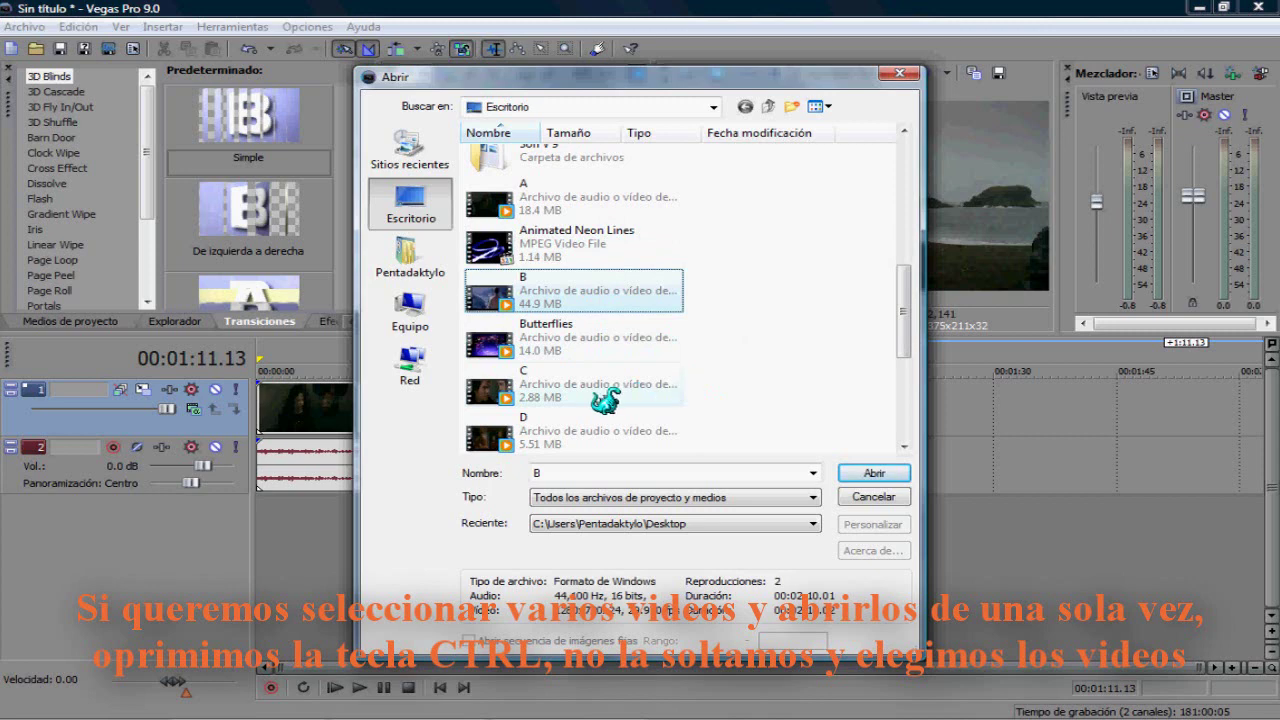
{"action": "key", "text": "shift+Down"}
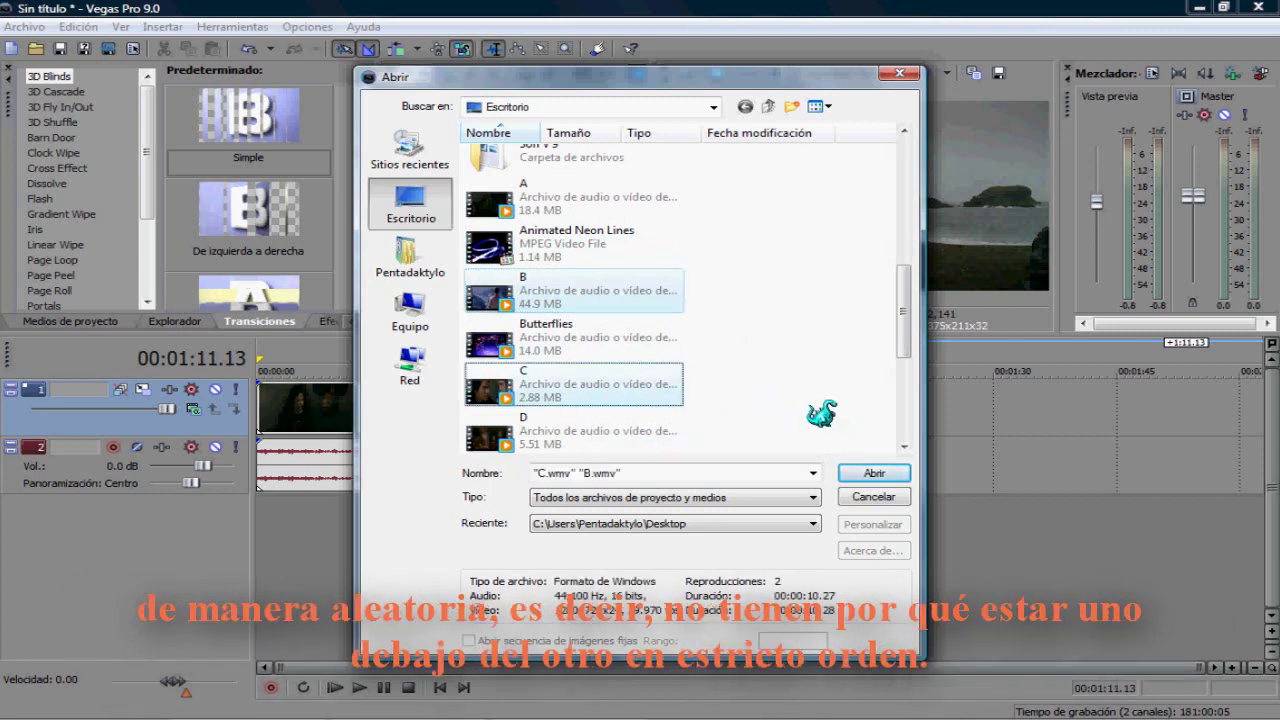
{"action": "left_click", "coordinate": [884, 478]}
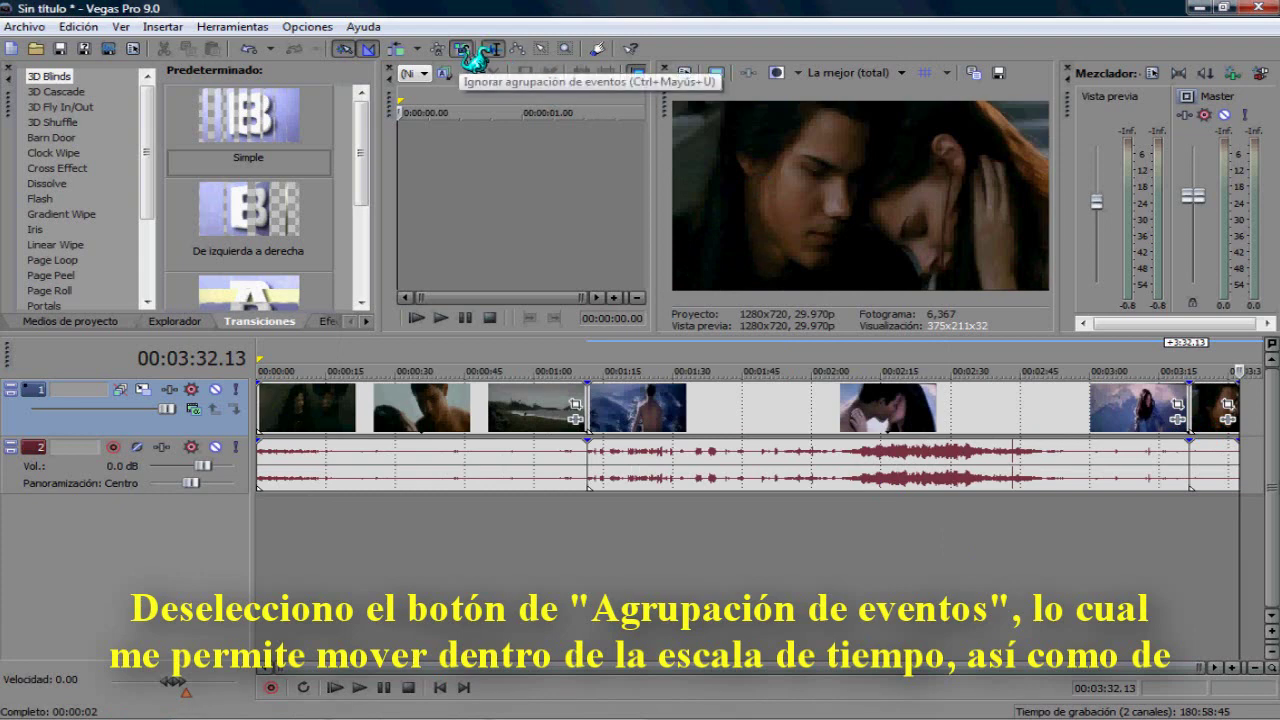
- Turn off Ignore Event Grouping, trim clip B's end to about 1:54 and move clip C directly against it
{"action": "left_click", "coordinate": [463, 48]}
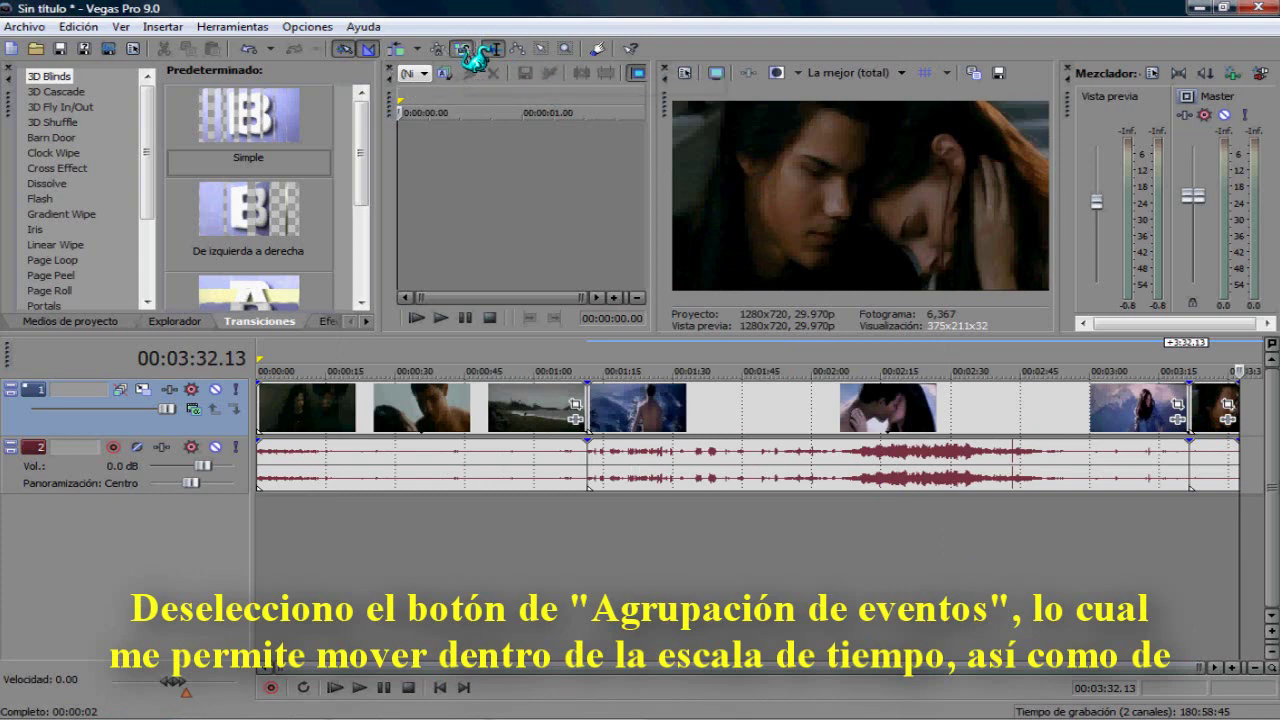
{"action": "left_click_drag", "start_coordinate": [1186, 425], "coordinate": [782, 436]}
{"action": "left_click_drag", "start_coordinate": [1205, 435], "coordinate": [802, 450]}
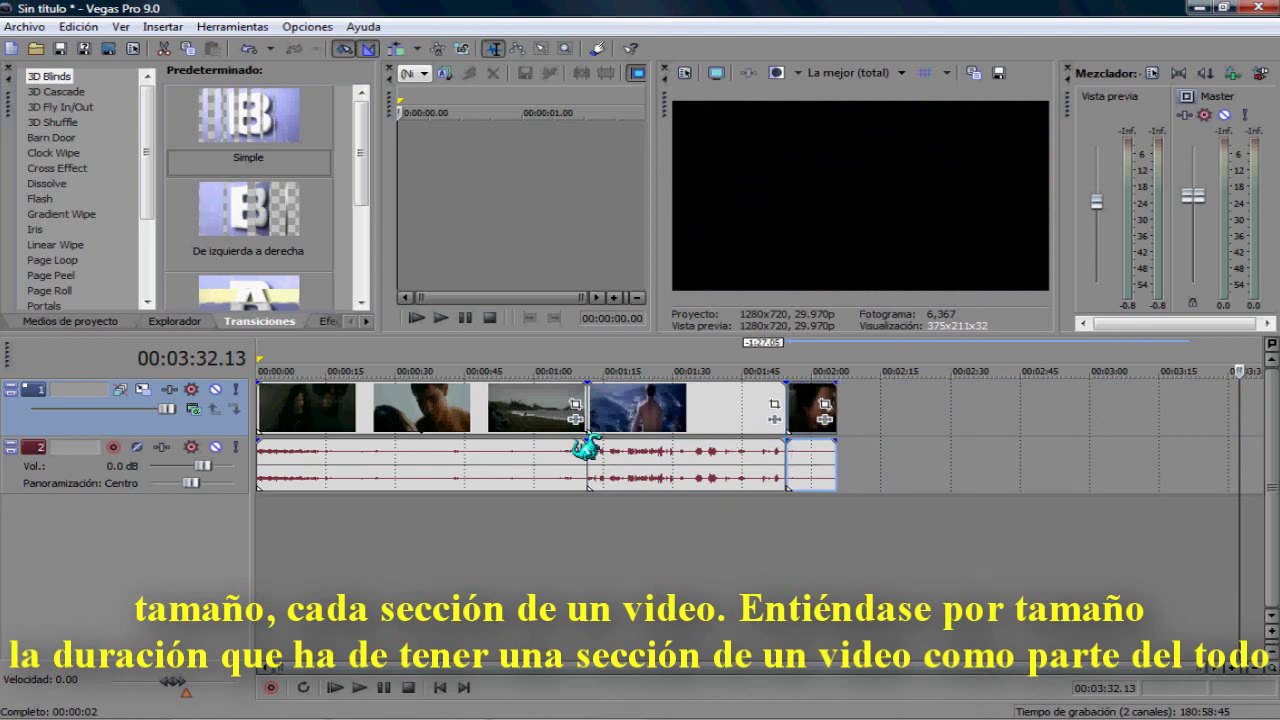
- Trim clip A to end at about 24 seconds and move clip B directly behind it
{"action": "left_click_drag", "start_coordinate": [587, 440], "coordinate": [370, 440]}
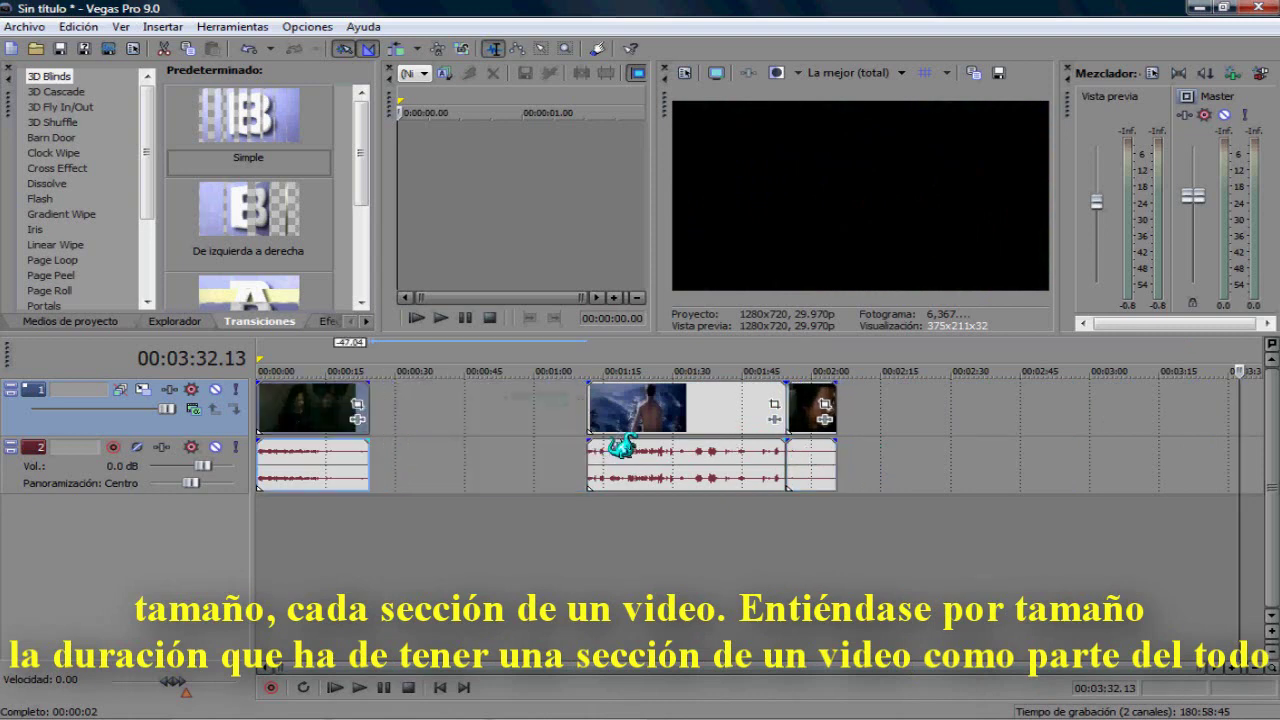
{"action": "left_click", "coordinate": [600, 410]}
{"action": "double_click", "coordinate": [590, 418]}
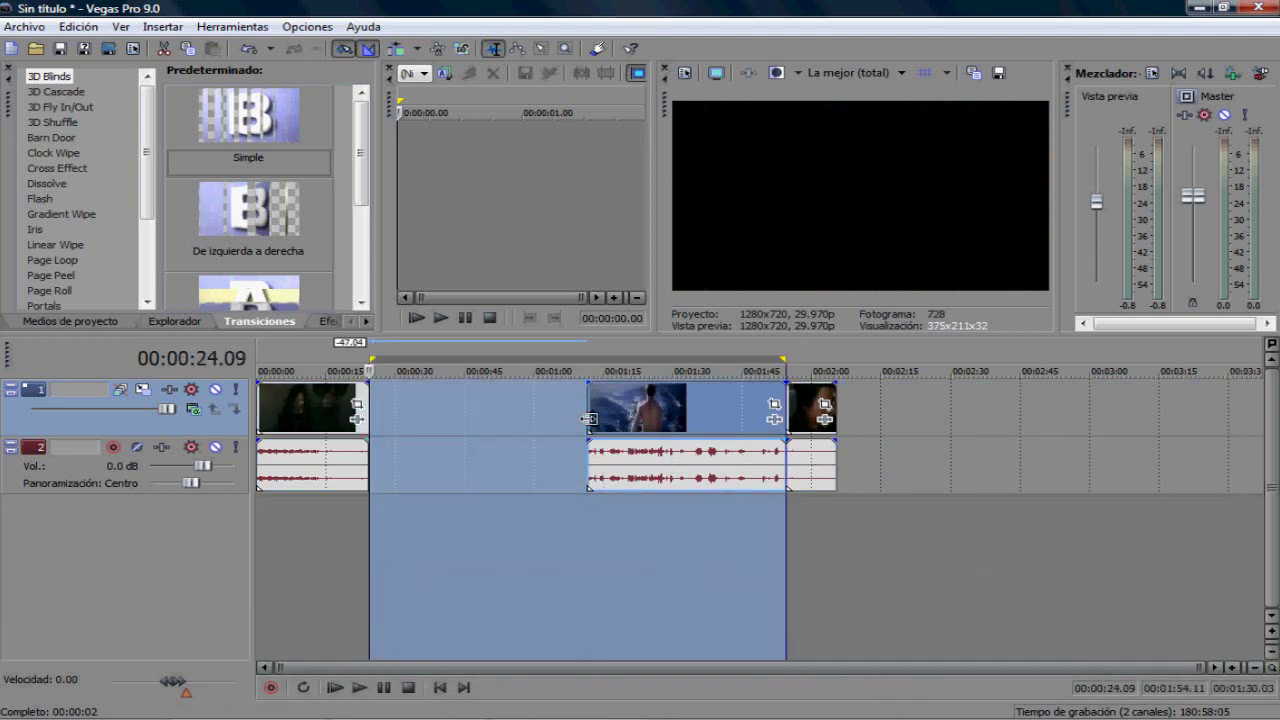
{"action": "left_click", "coordinate": [590, 418]}
{"action": "left_click_drag", "start_coordinate": [700, 434], "coordinate": [486, 434]}
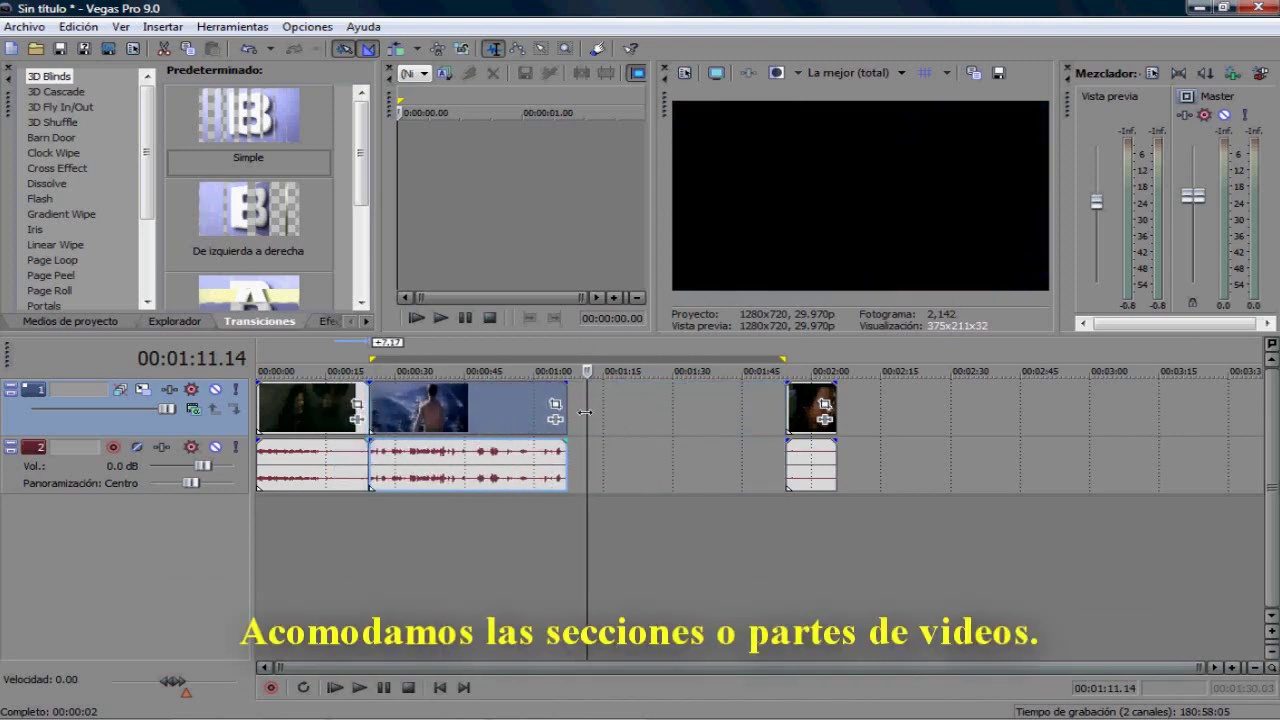
- Extend clip B's end to about 1:32 and move clip C back to overlap it by about 4 seconds
{"action": "left_click_drag", "start_coordinate": [570, 415], "coordinate": [680, 417]}
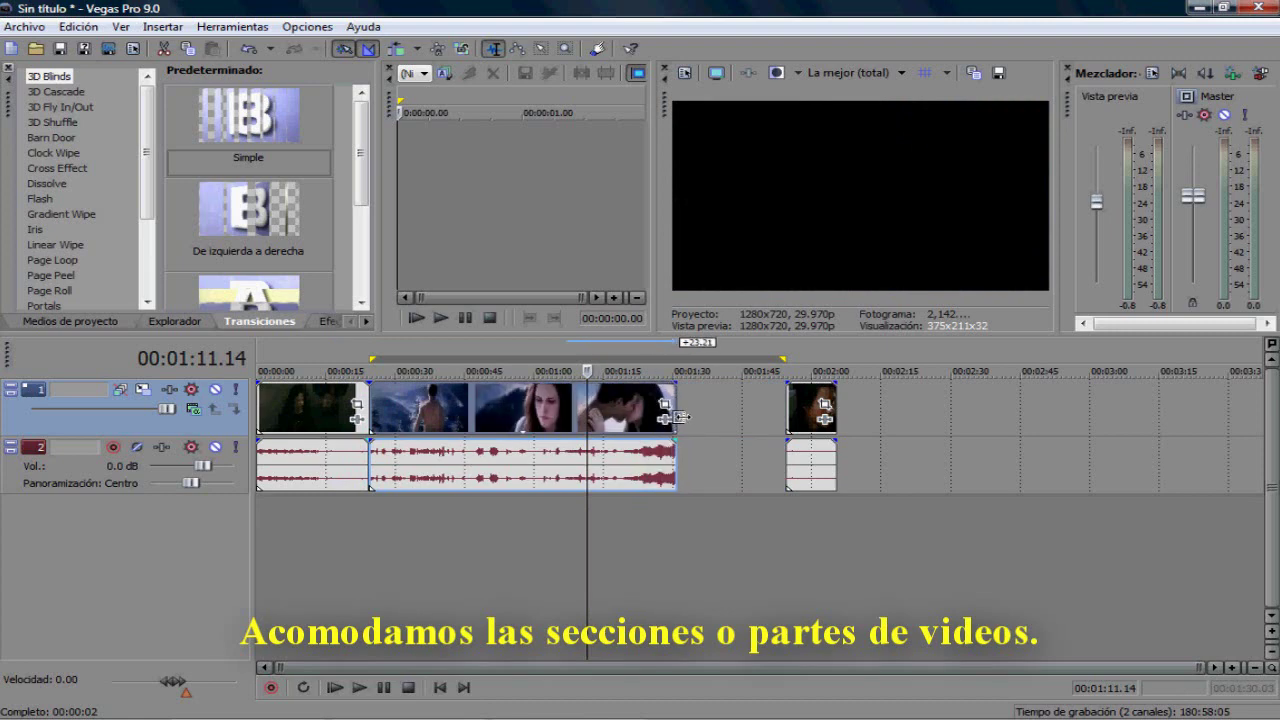
{"action": "left_click_drag", "start_coordinate": [808, 416], "coordinate": [685, 420]}
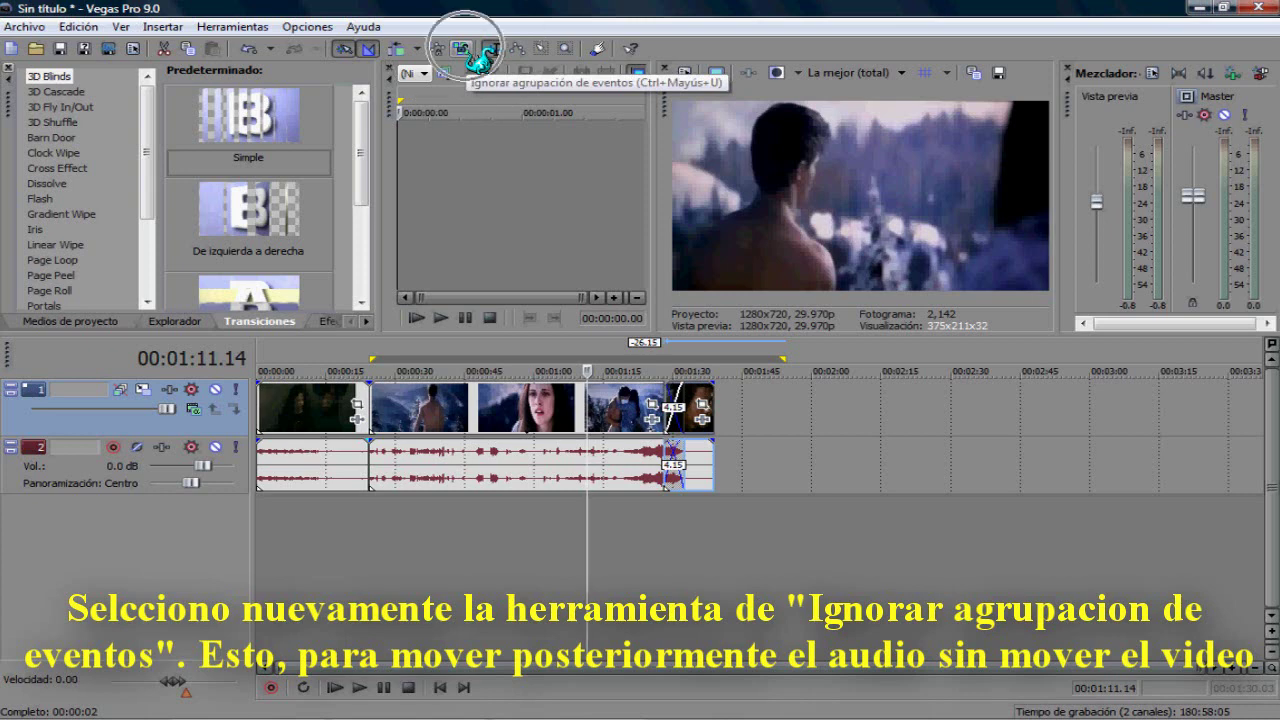
- Turn Ignore Event Grouping back on and insert a new video track above the existing clips
{"action": "left_click", "coordinate": [463, 49]}
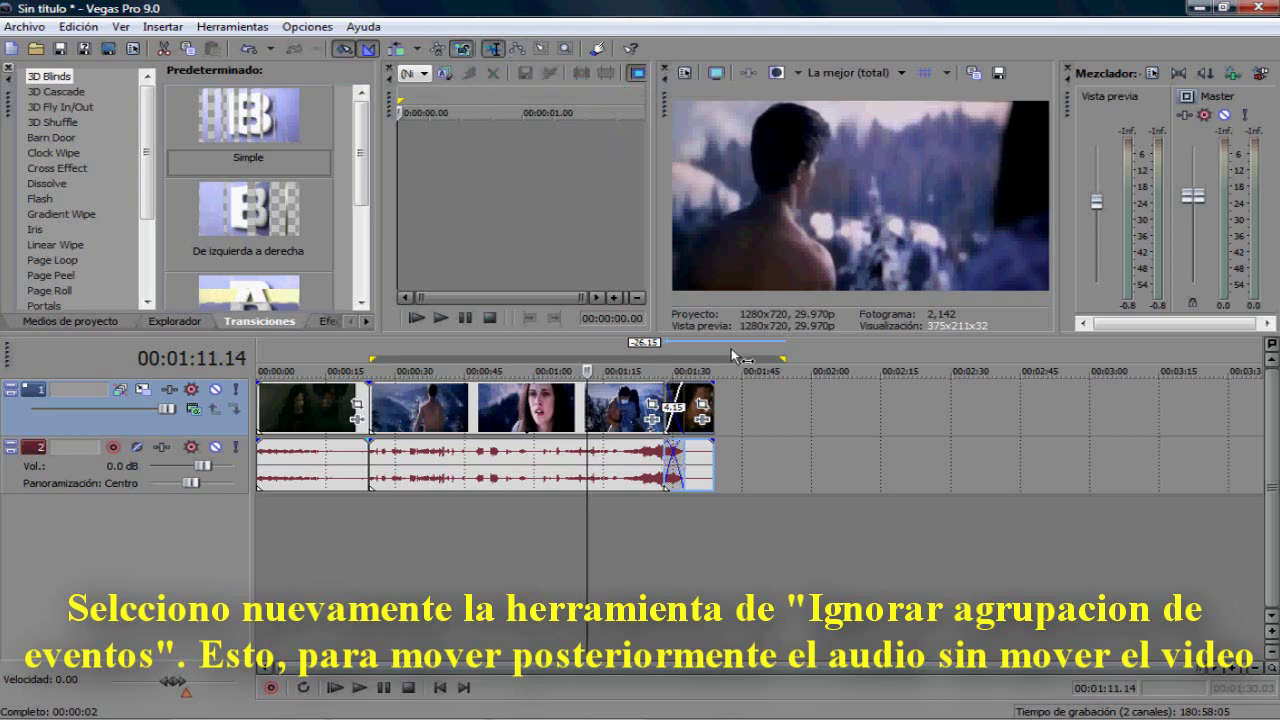
{"action": "left_click", "coordinate": [746, 460]}
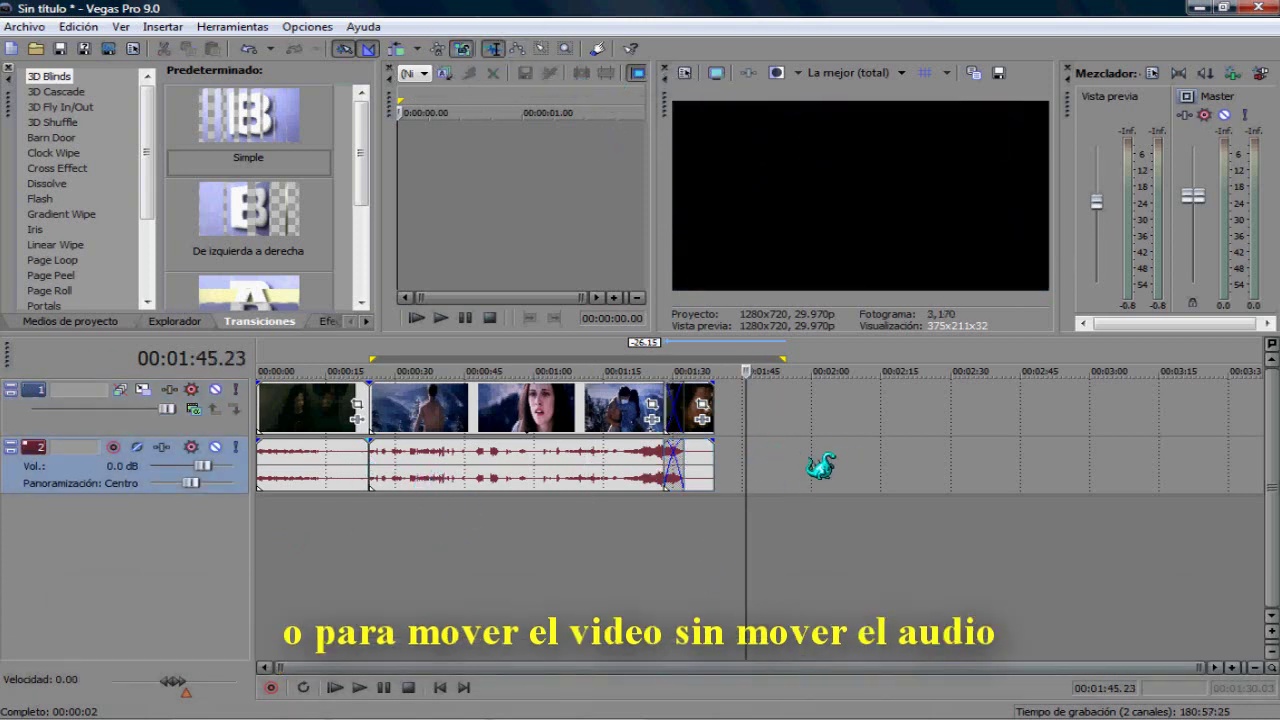
{"action": "right_click", "coordinate": [586, 563]}
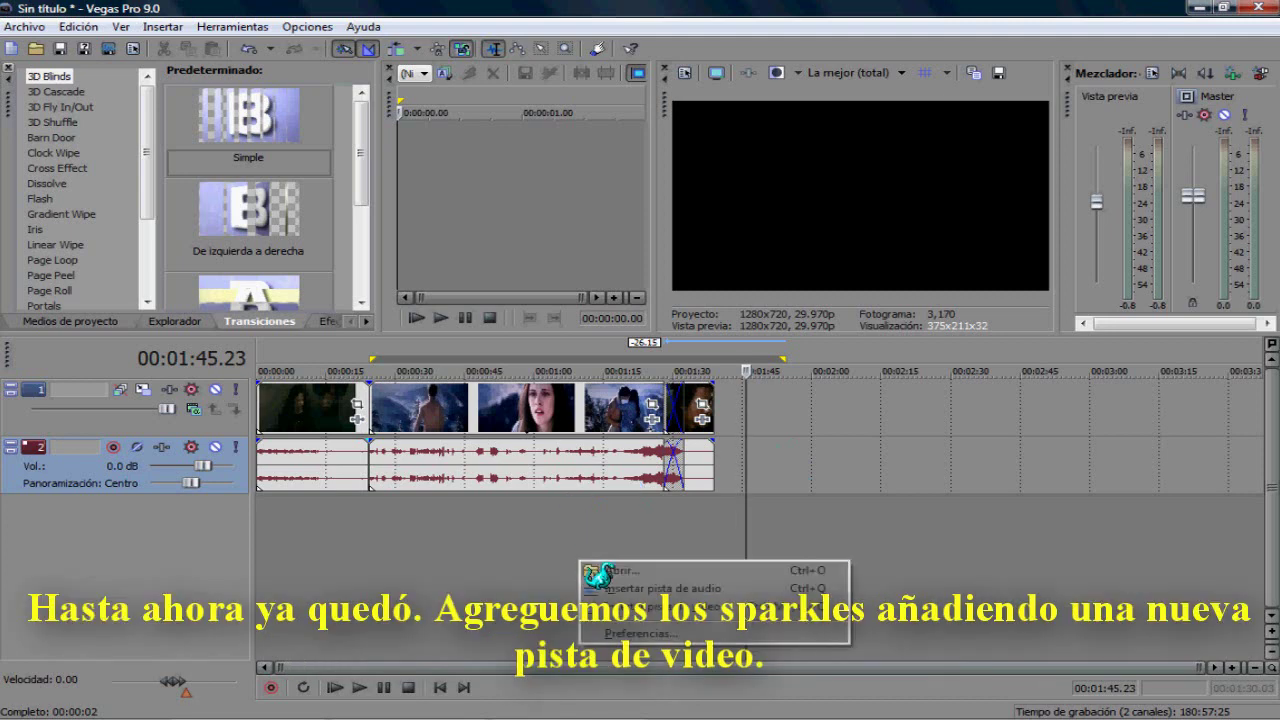
{"action": "left_click", "coordinate": [735, 612]}
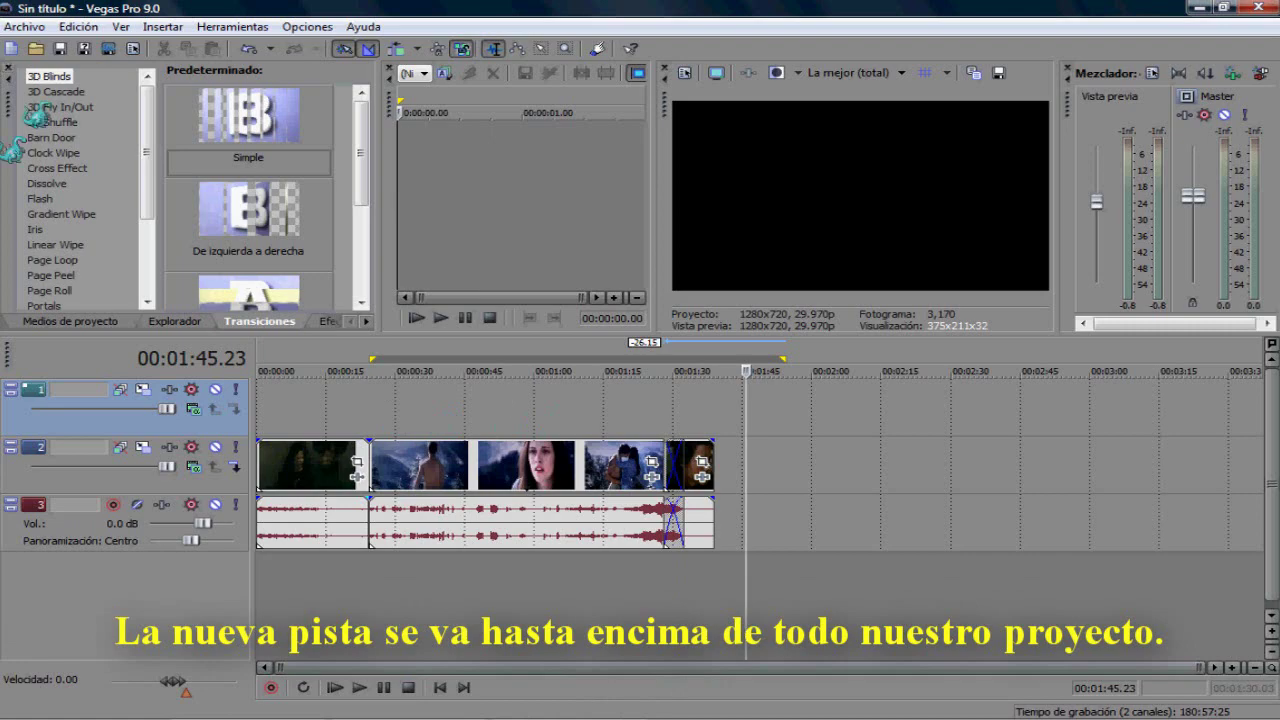
- Open the Butterflies video from the Desktop onto the new top track, starting at about 1:45
{"action": "left_click", "coordinate": [30, 30]}
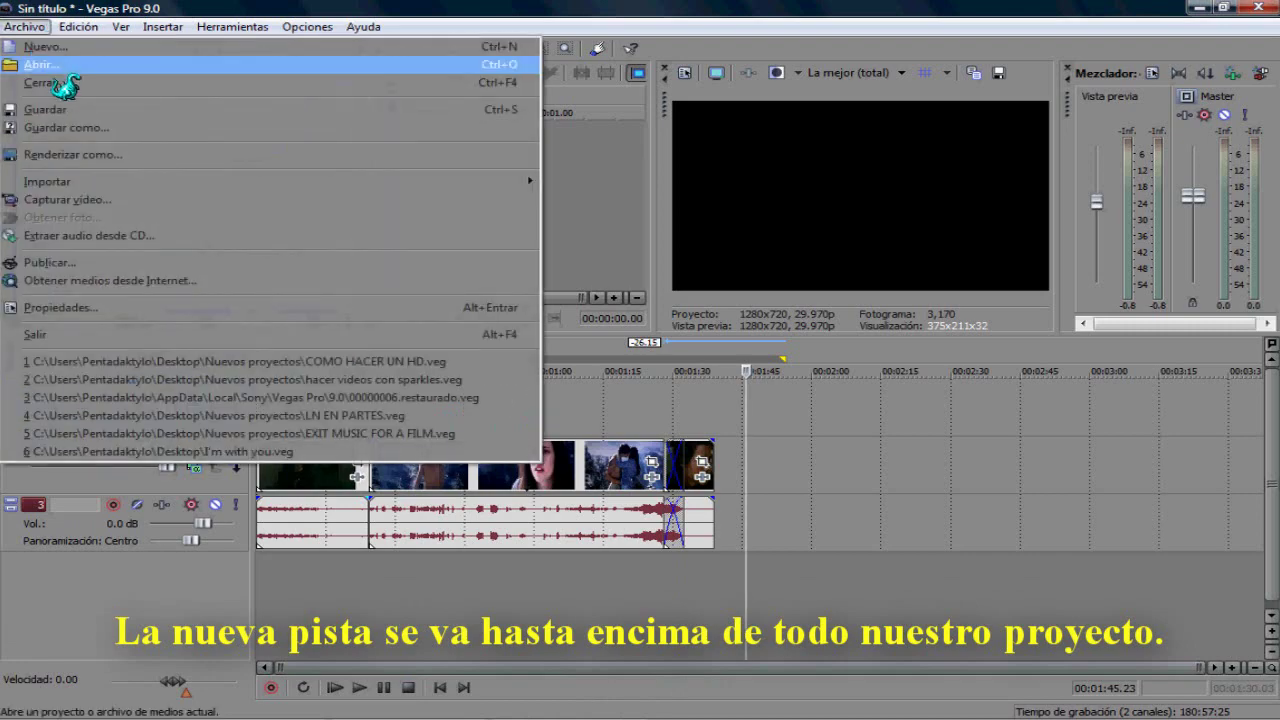
{"action": "left_click", "coordinate": [50, 55]}
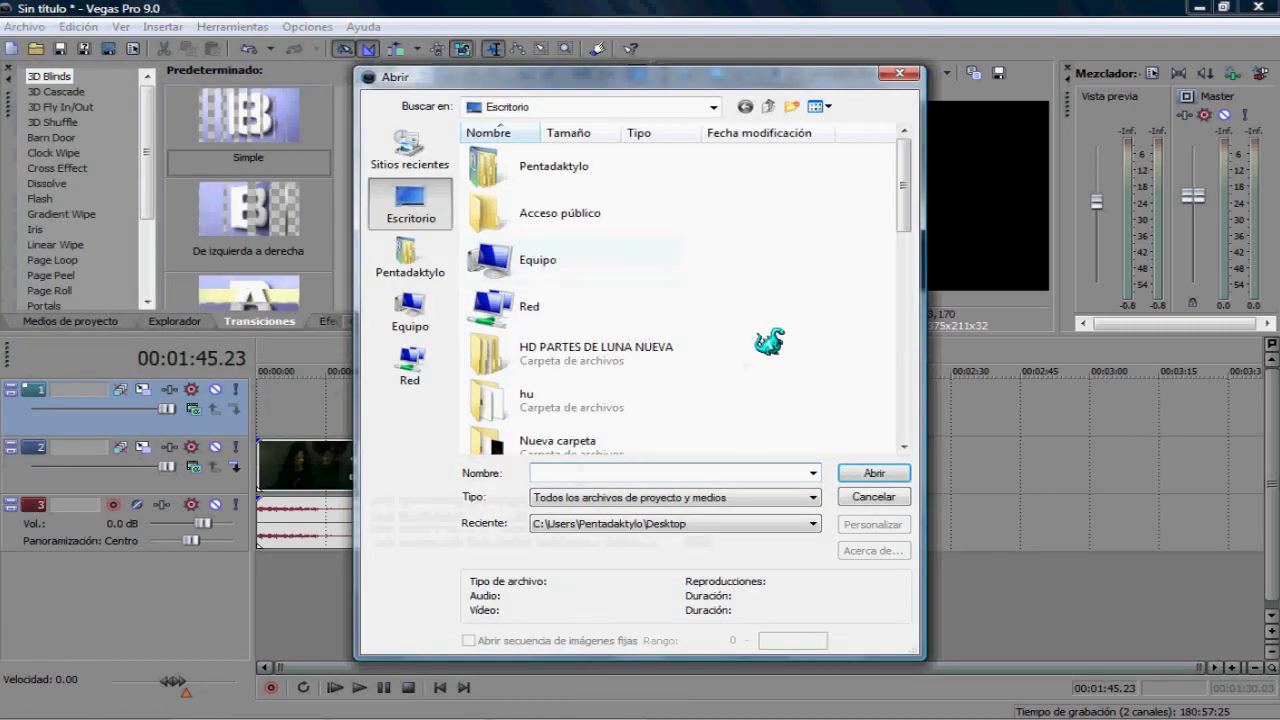
{"action": "scroll", "coordinate": [815, 362], "scroll_direction": "down", "scroll_amount": 4}
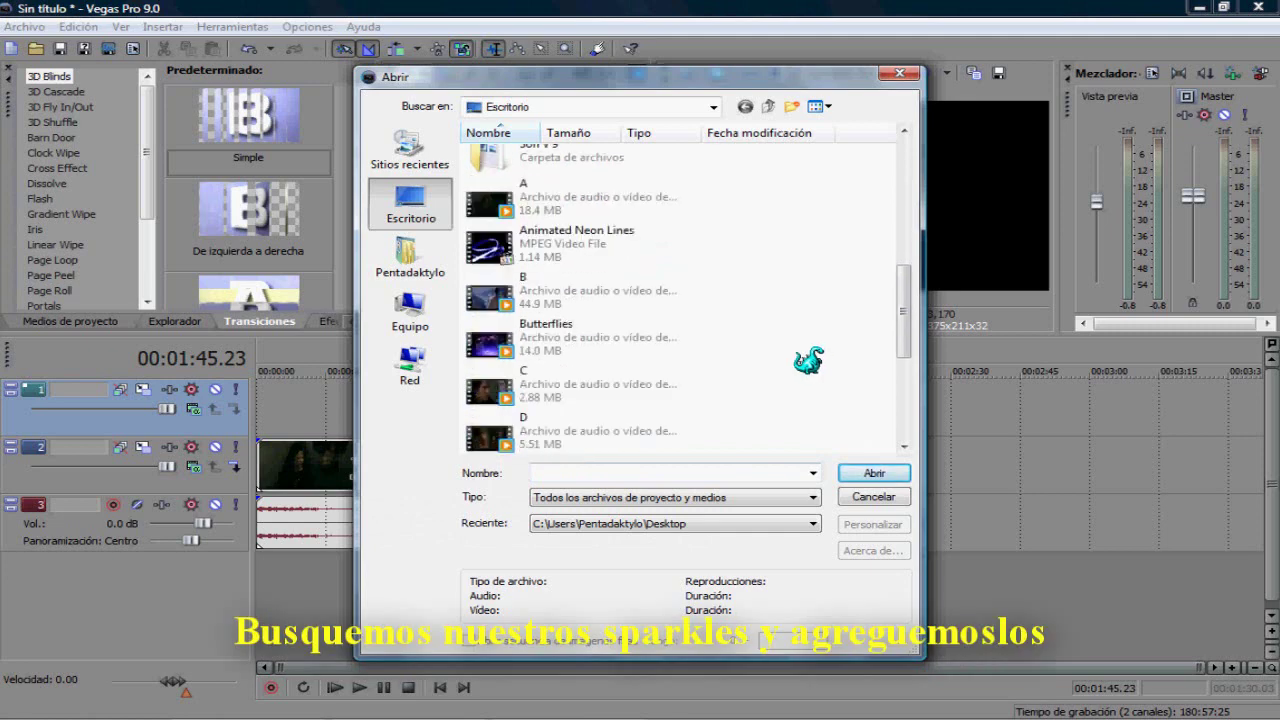
{"action": "left_click", "coordinate": [595, 345]}
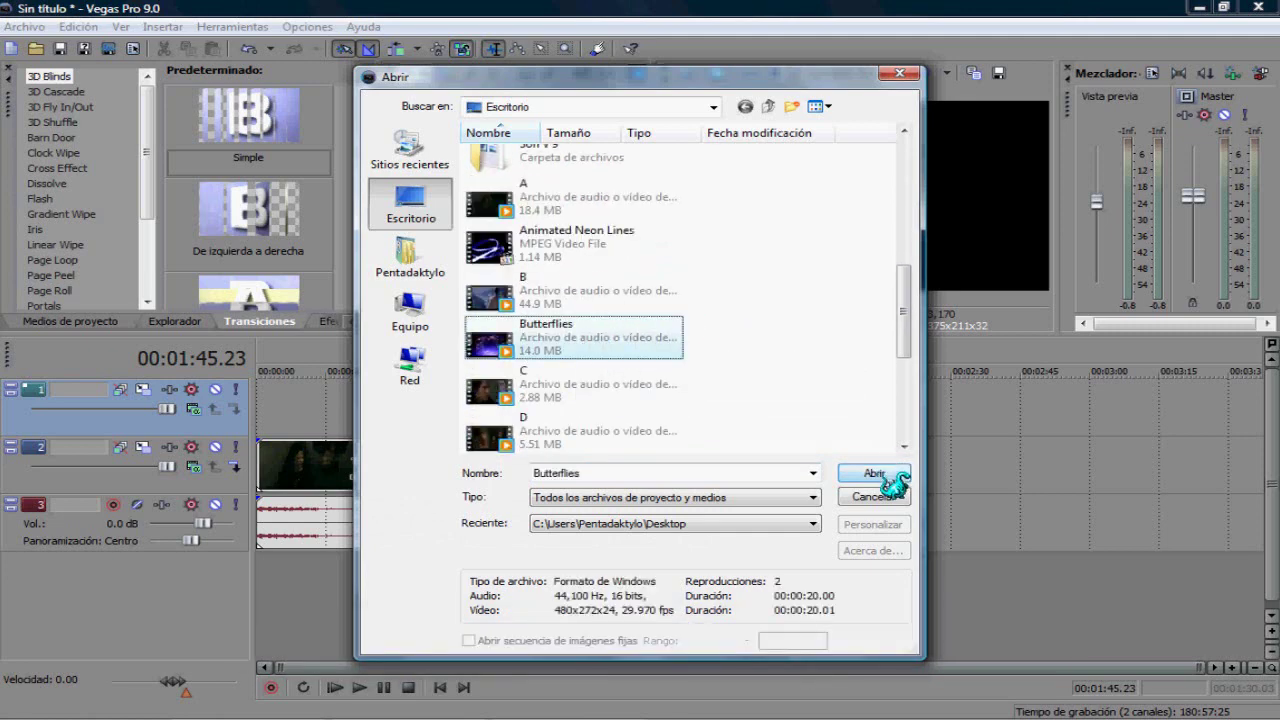
{"action": "left_click", "coordinate": [880, 475]}
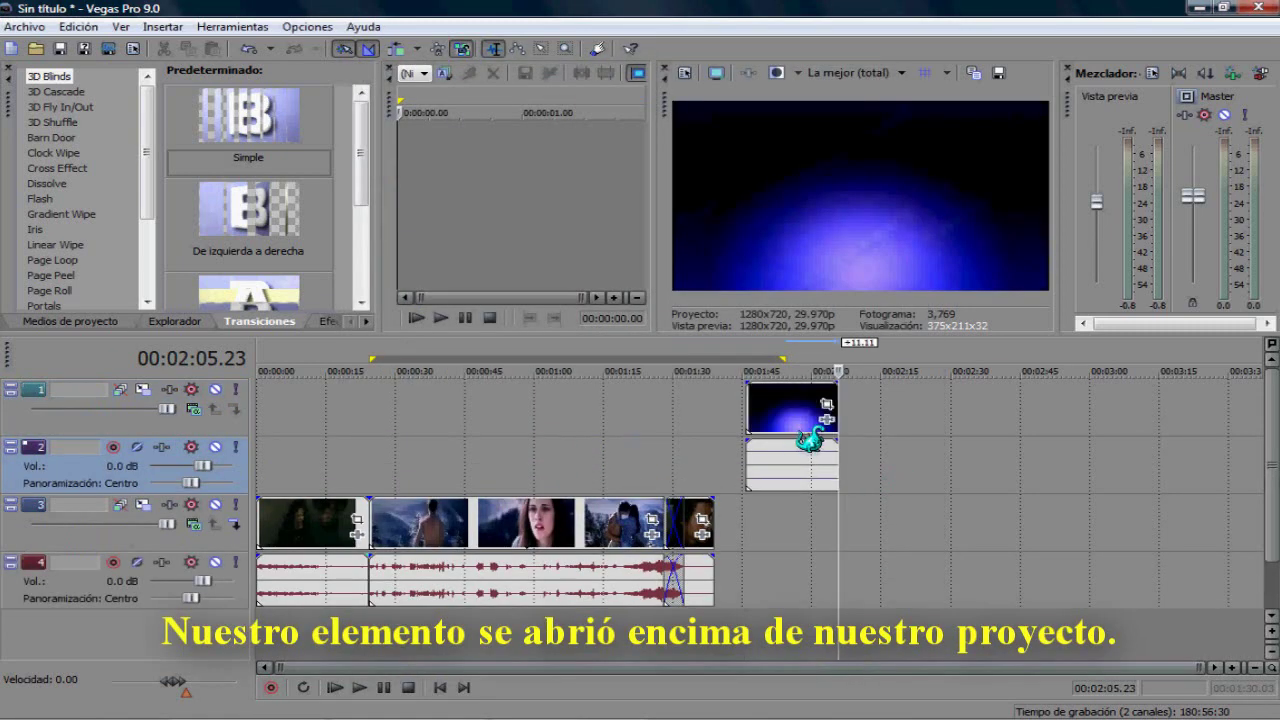
- Make the top video track active with the cursor at about 2:08, just after the Butterflies clip
{"action": "left_click", "coordinate": [763, 515]}
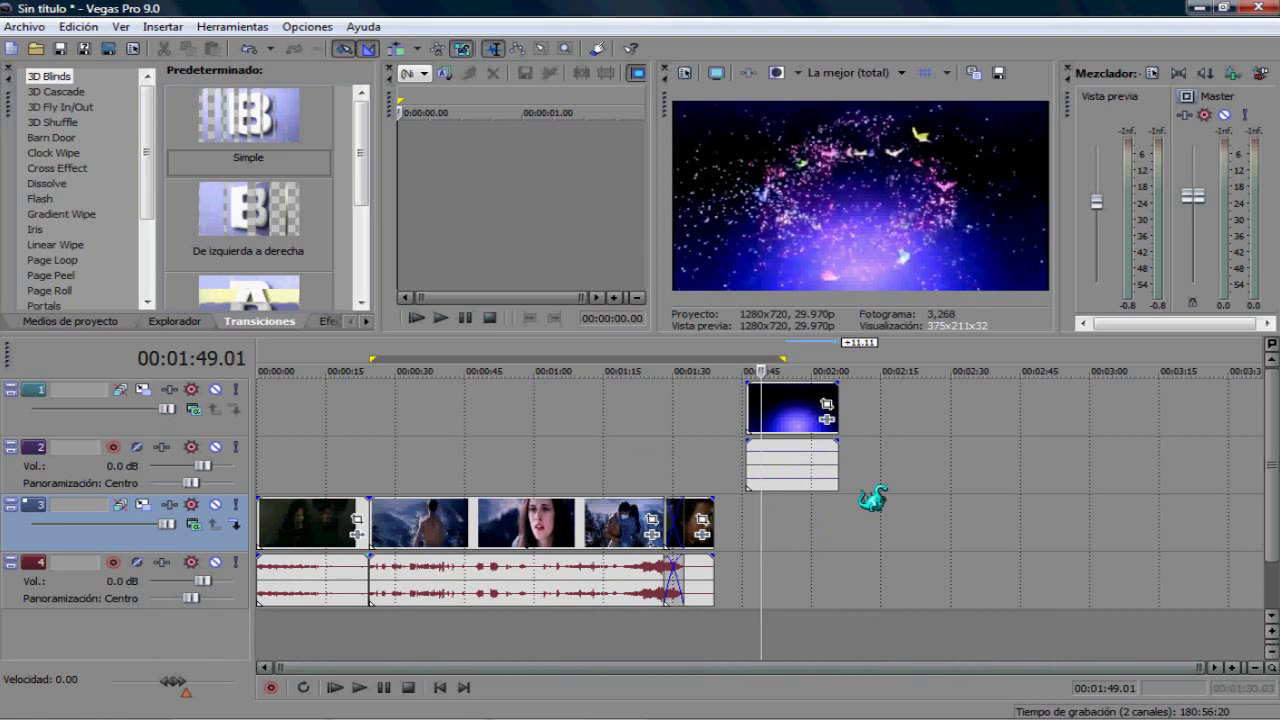
{"action": "left_click", "coordinate": [853, 515]}
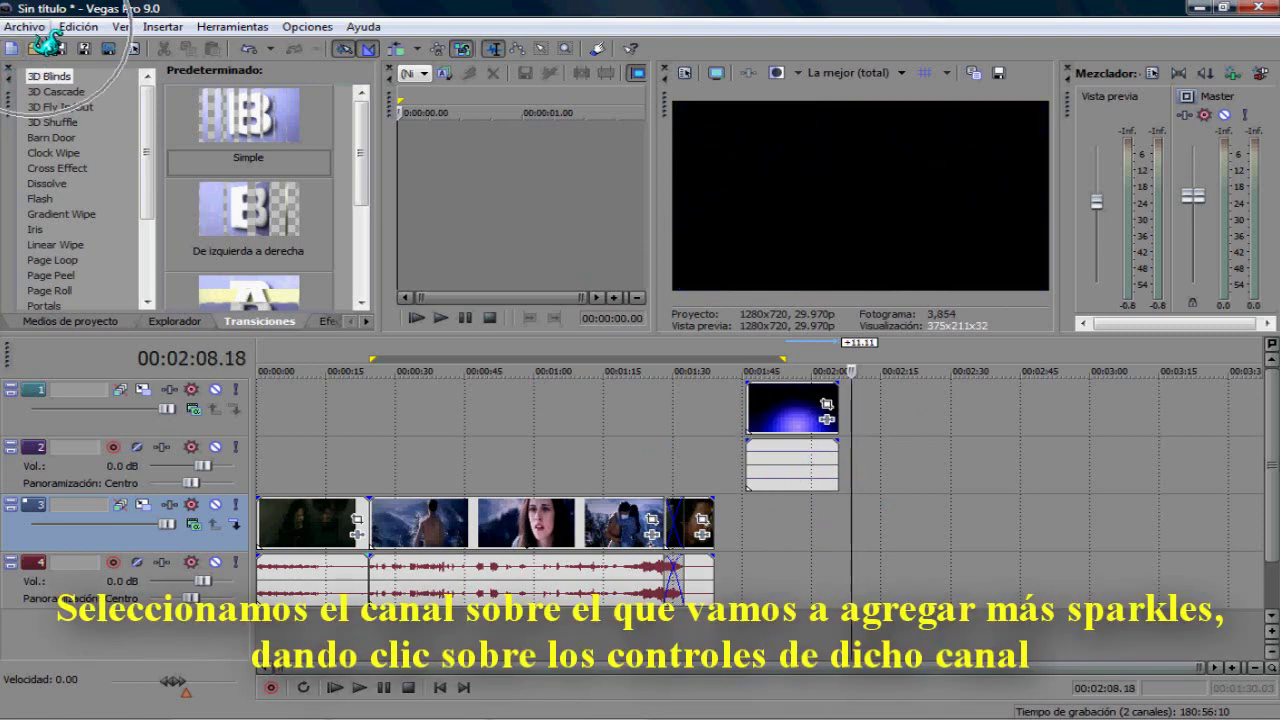
{"action": "left_click", "coordinate": [405, 430]}
{"action": "left_click", "coordinate": [853, 430]}
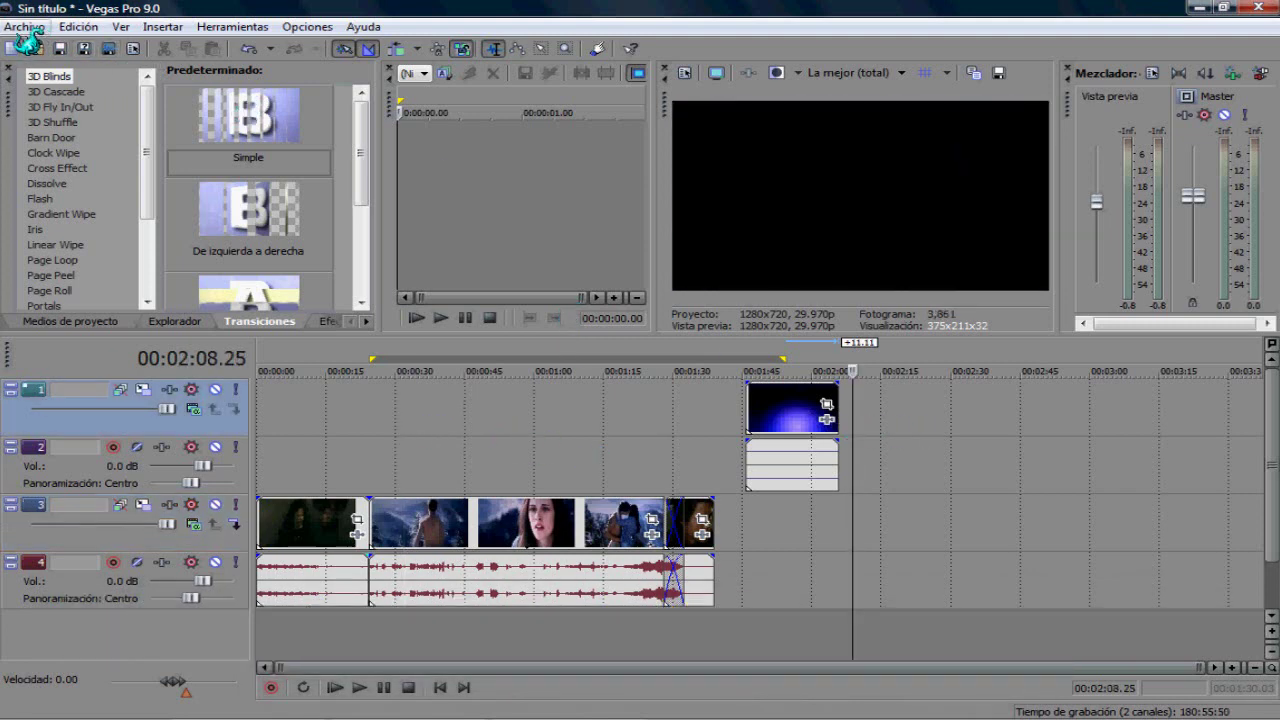
- Start opening more media and browse to the SPARKLES folder inside Nuevos proyectos on the Desktop
{"action": "left_click", "coordinate": [24, 27]}
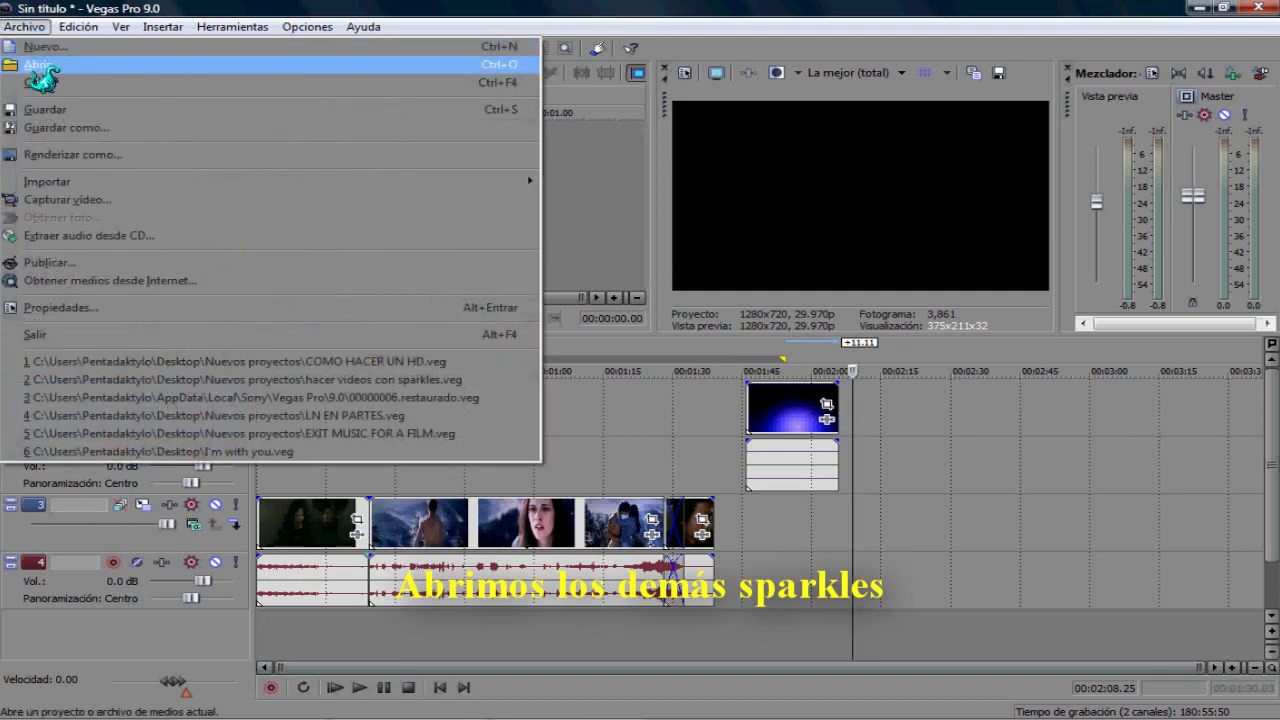
{"action": "left_click", "coordinate": [38, 65]}
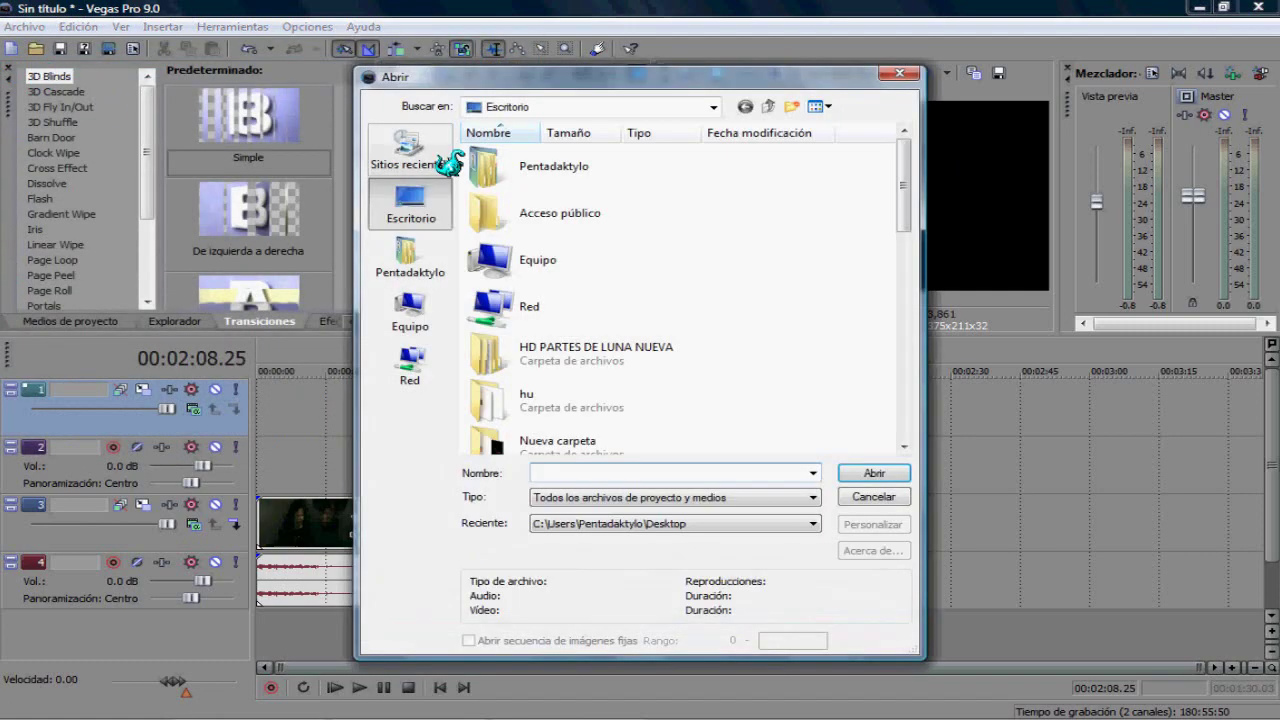
{"action": "scroll", "coordinate": [806, 310], "scroll_direction": "down", "scroll_amount": 4}
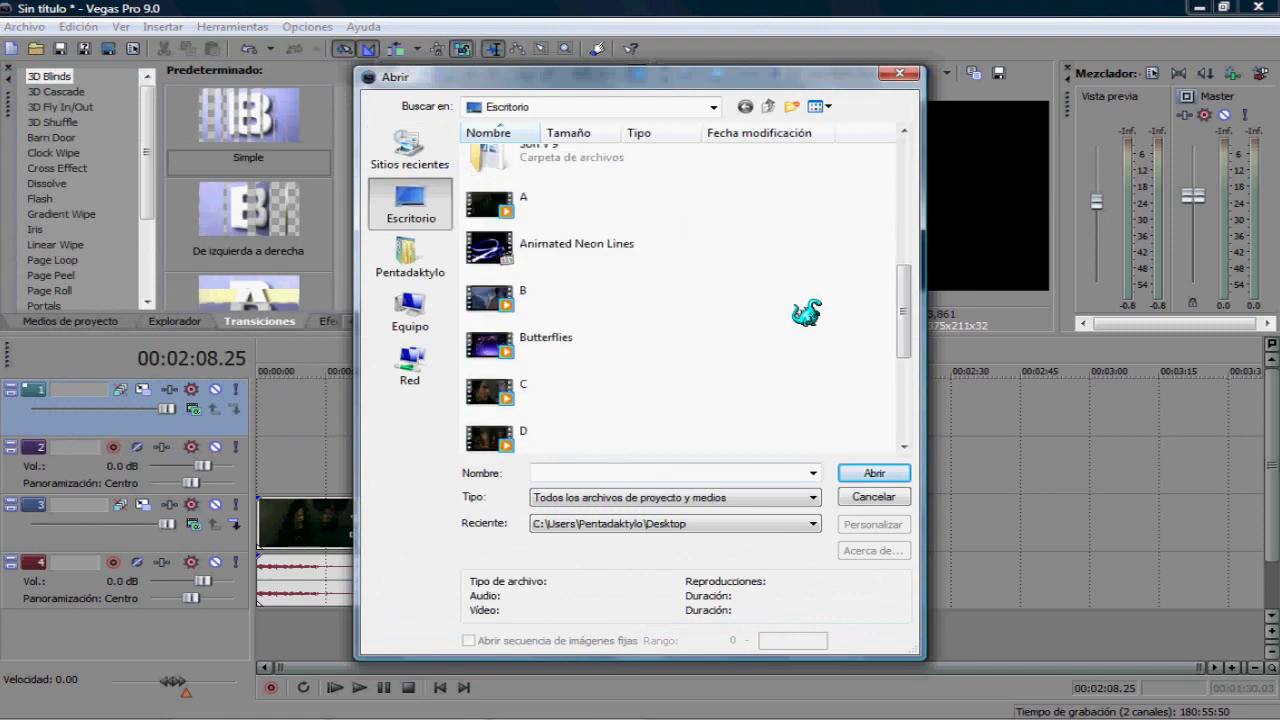
{"action": "scroll", "coordinate": [806, 314], "scroll_direction": "down", "scroll_amount": 3}
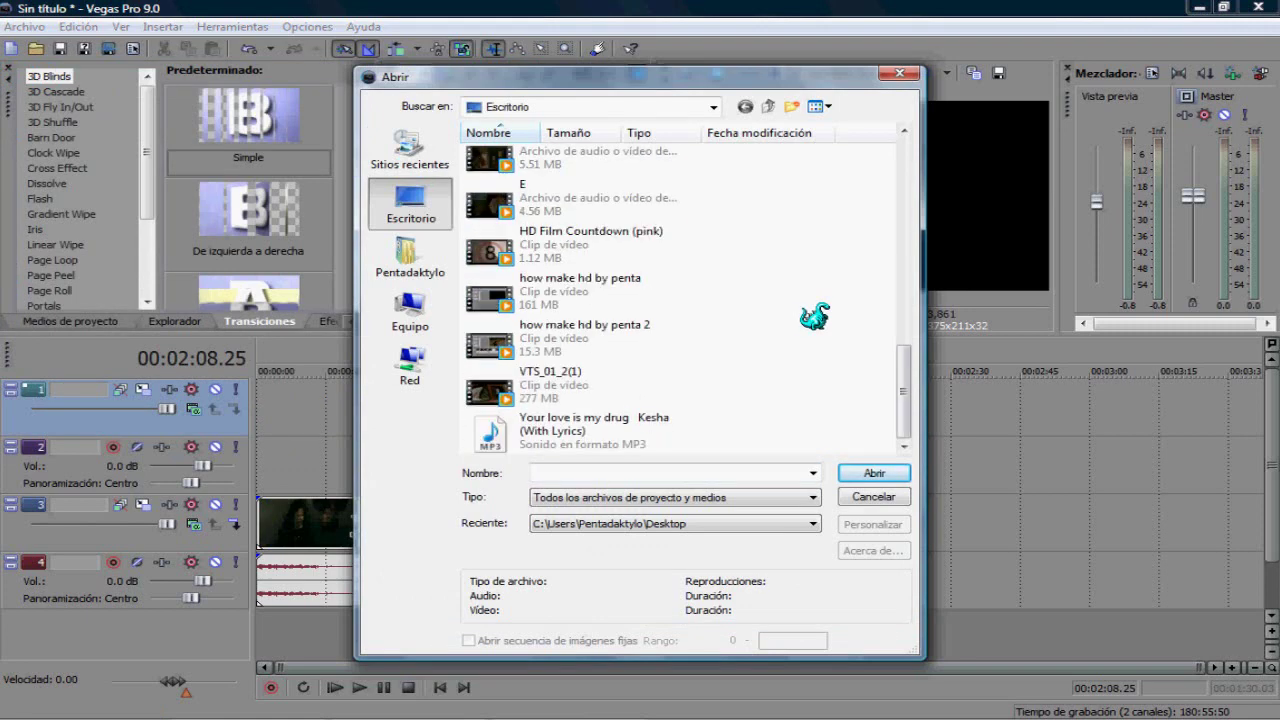
{"action": "scroll", "coordinate": [787, 315], "scroll_direction": "up", "scroll_amount": 10}
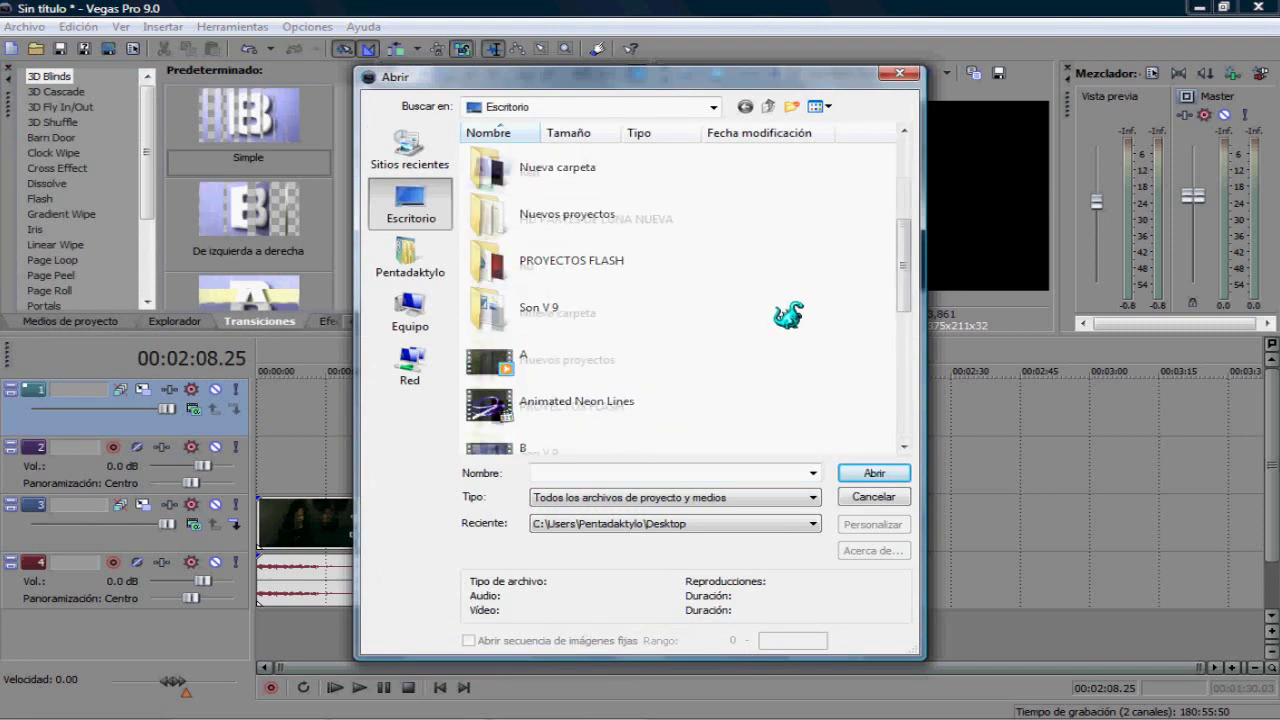
{"action": "scroll", "coordinate": [789, 313], "scroll_direction": "down", "scroll_amount": 1}
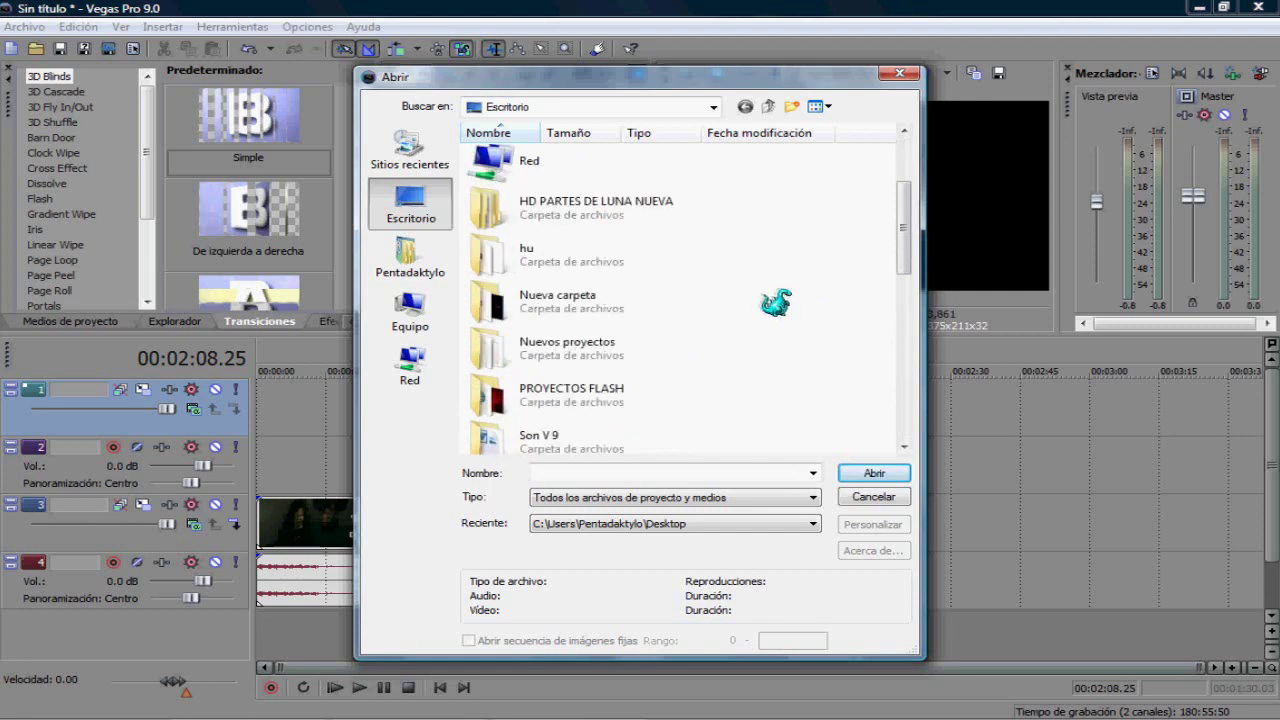
{"action": "double_click", "coordinate": [650, 346]}
{"action": "double_click", "coordinate": [635, 196]}
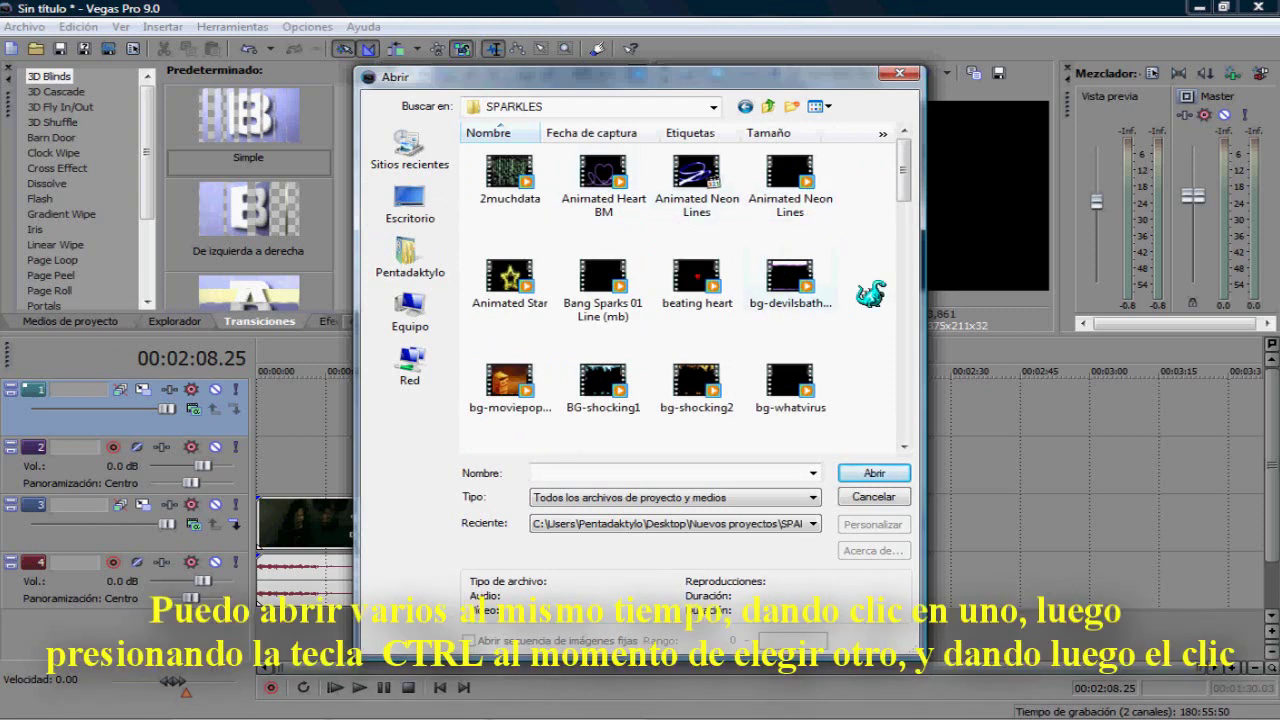
- Select the Bokeh and Heart 1 videos together and open both onto the top track at the cursor
{"action": "scroll", "coordinate": [885, 302], "scroll_direction": "down", "scroll_amount": 3}
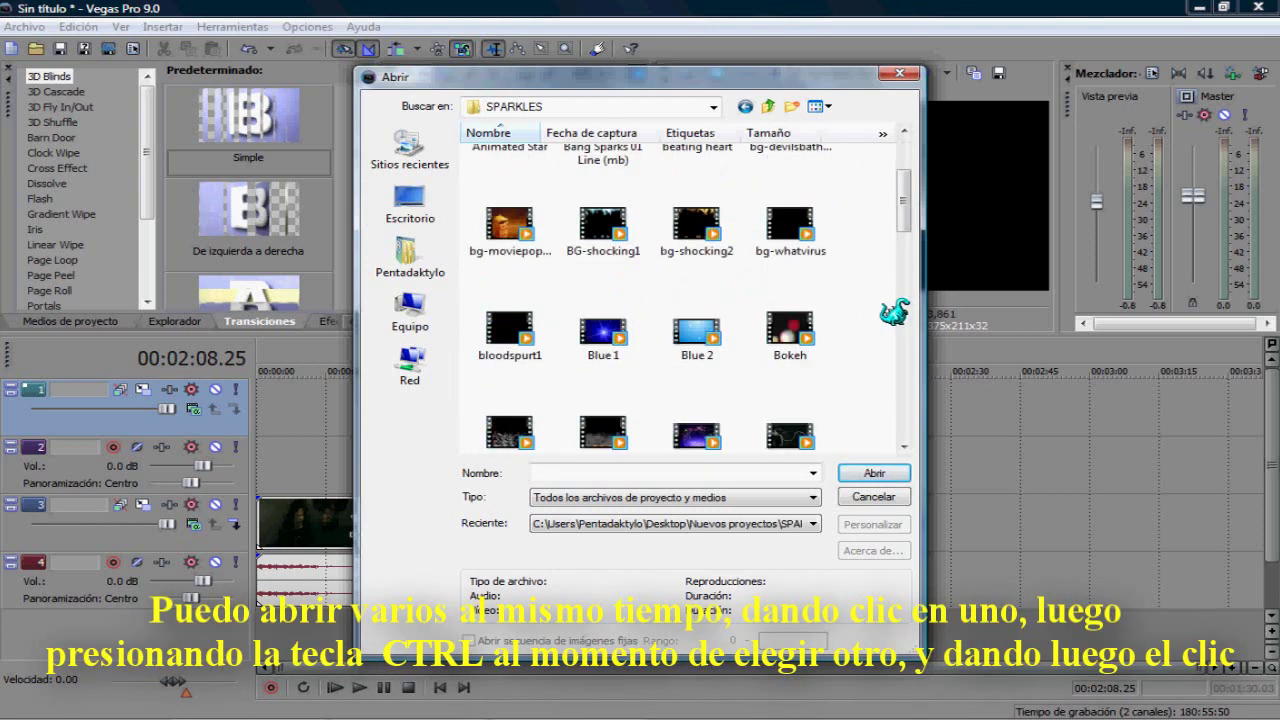
{"action": "left_click", "coordinate": [790, 330]}
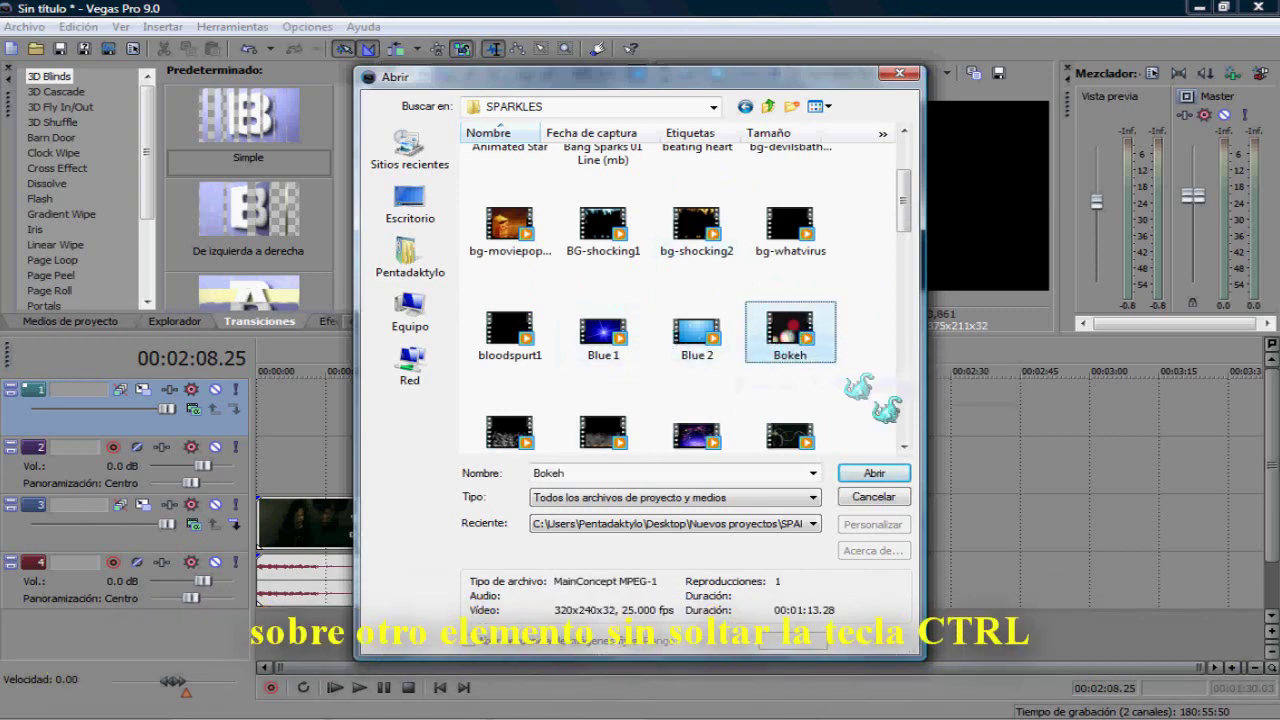
{"action": "left_click", "coordinate": [904, 447]}
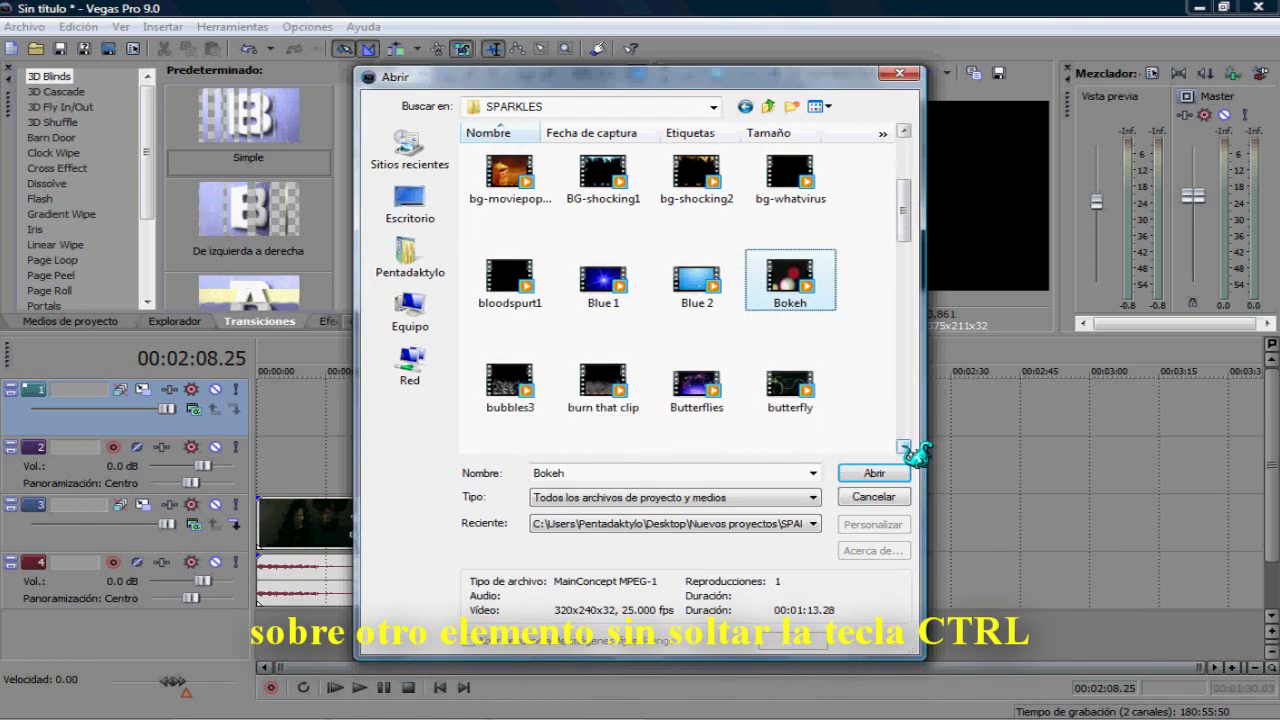
{"action": "left_click", "coordinate": [904, 447]}
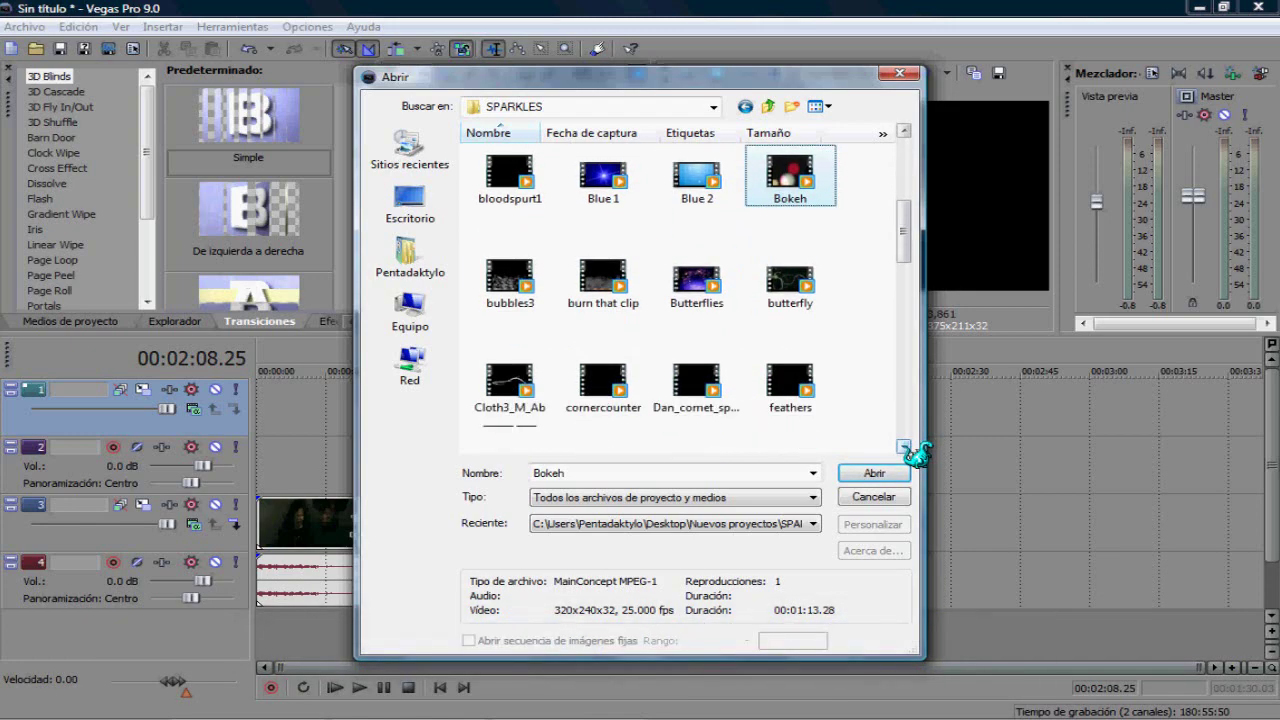
{"action": "left_click", "coordinate": [904, 447]}
{"action": "left_click", "coordinate": [904, 447]}
{"action": "left_click", "coordinate": [904, 447]}
{"action": "left_click", "coordinate": [904, 447]}
{"action": "left_click", "coordinate": [904, 447]}
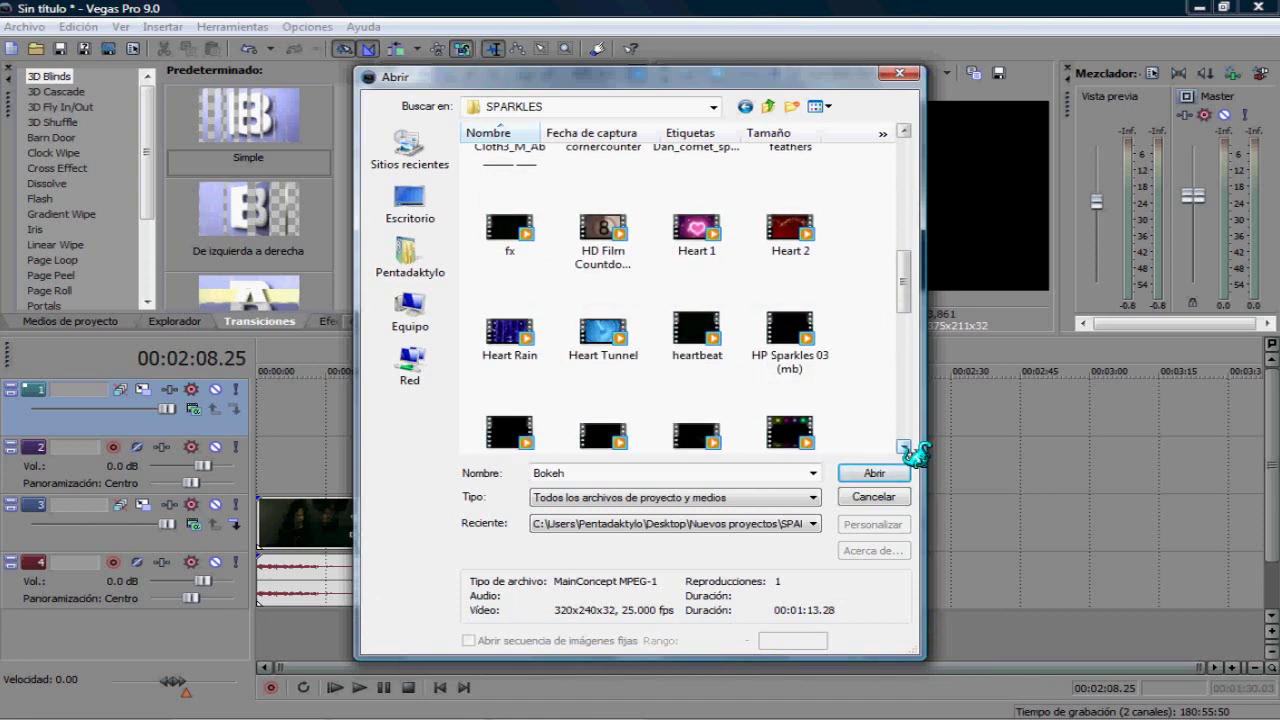
{"action": "left_click", "coordinate": [904, 447]}
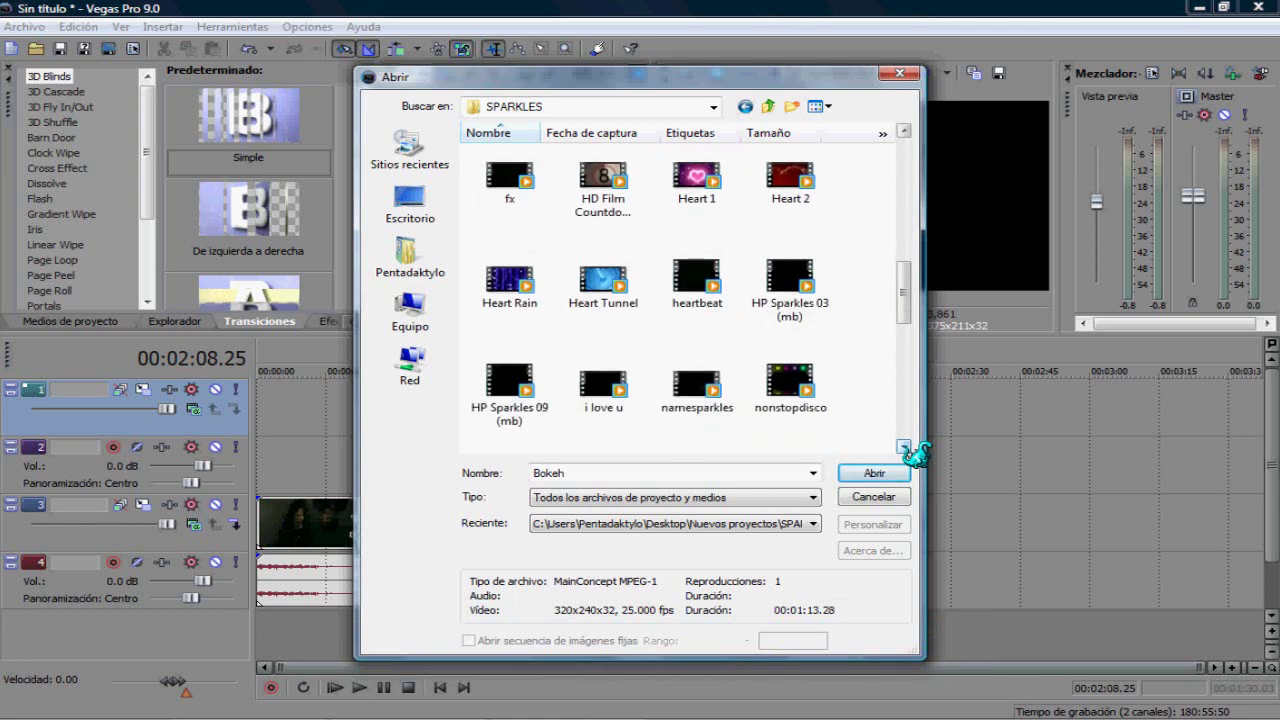
{"action": "left_click", "coordinate": [904, 131]}
{"action": "left_click", "coordinate": [697, 233], "text": "ctrl"}
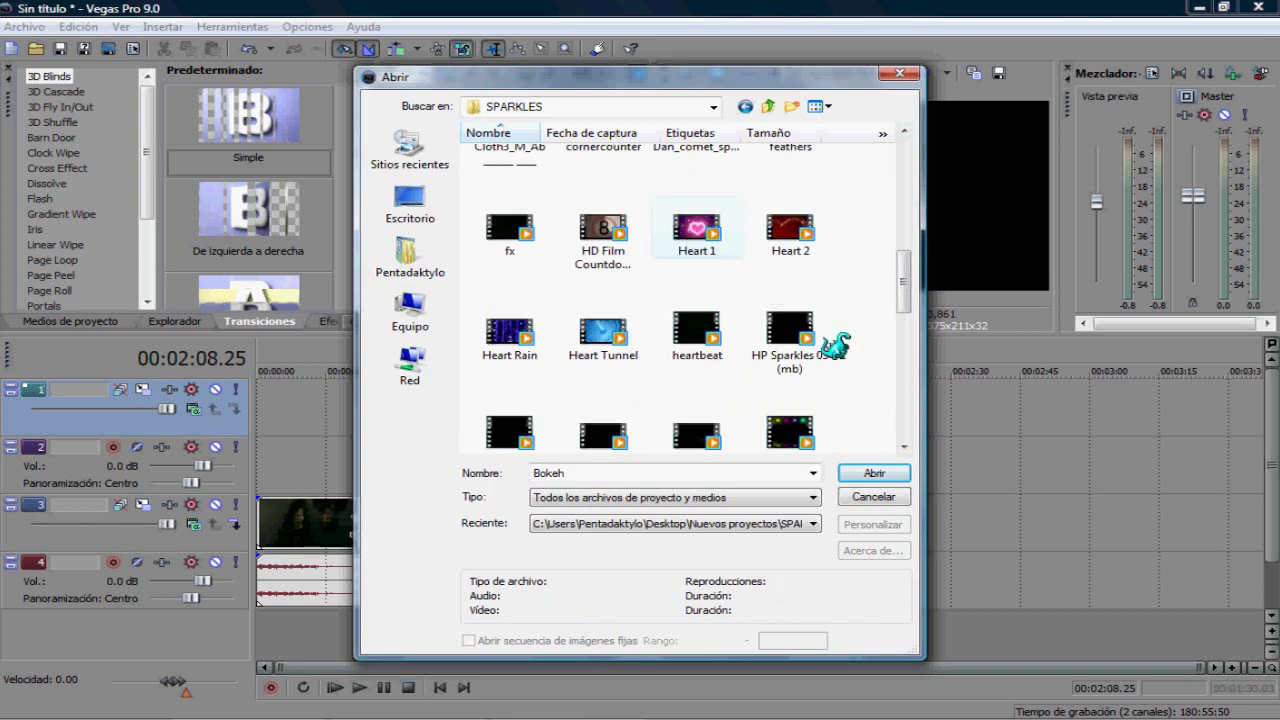
{"action": "scroll", "coordinate": [840, 340], "scroll_direction": "up", "scroll_amount": 5}
{"action": "scroll", "coordinate": [862, 337], "scroll_direction": "down", "scroll_amount": 2}
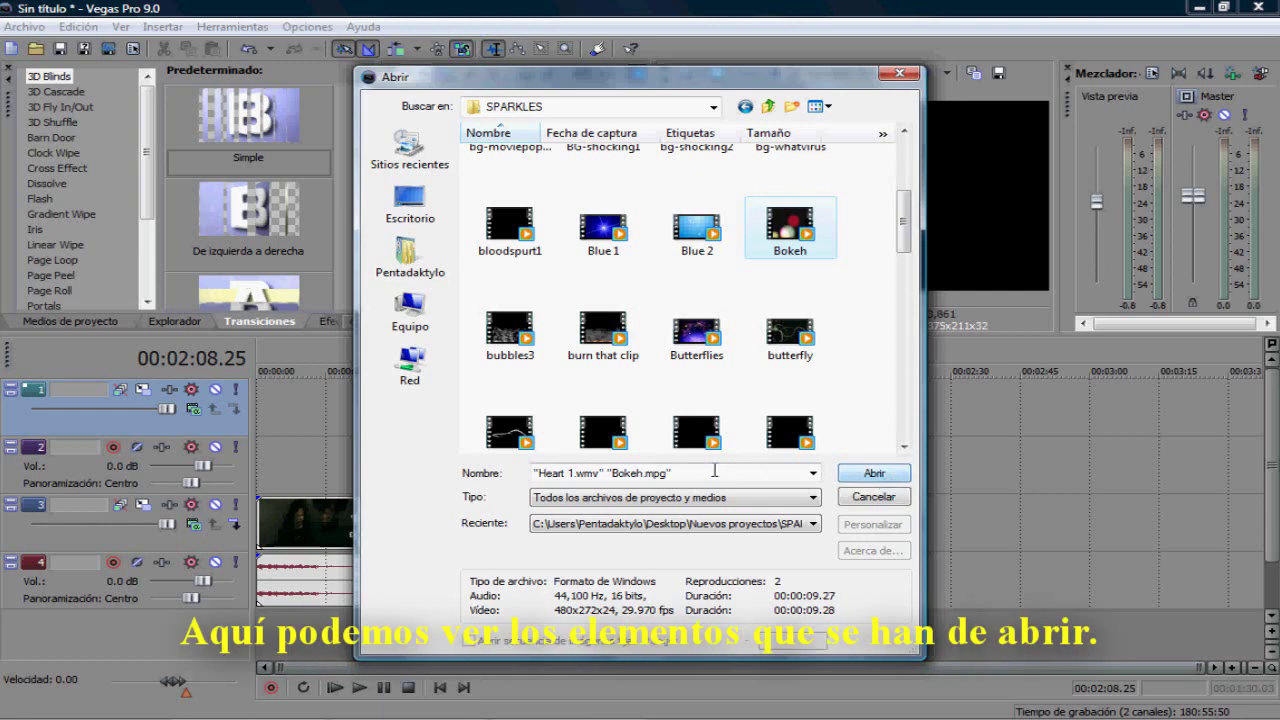
{"action": "left_click", "coordinate": [868, 474]}
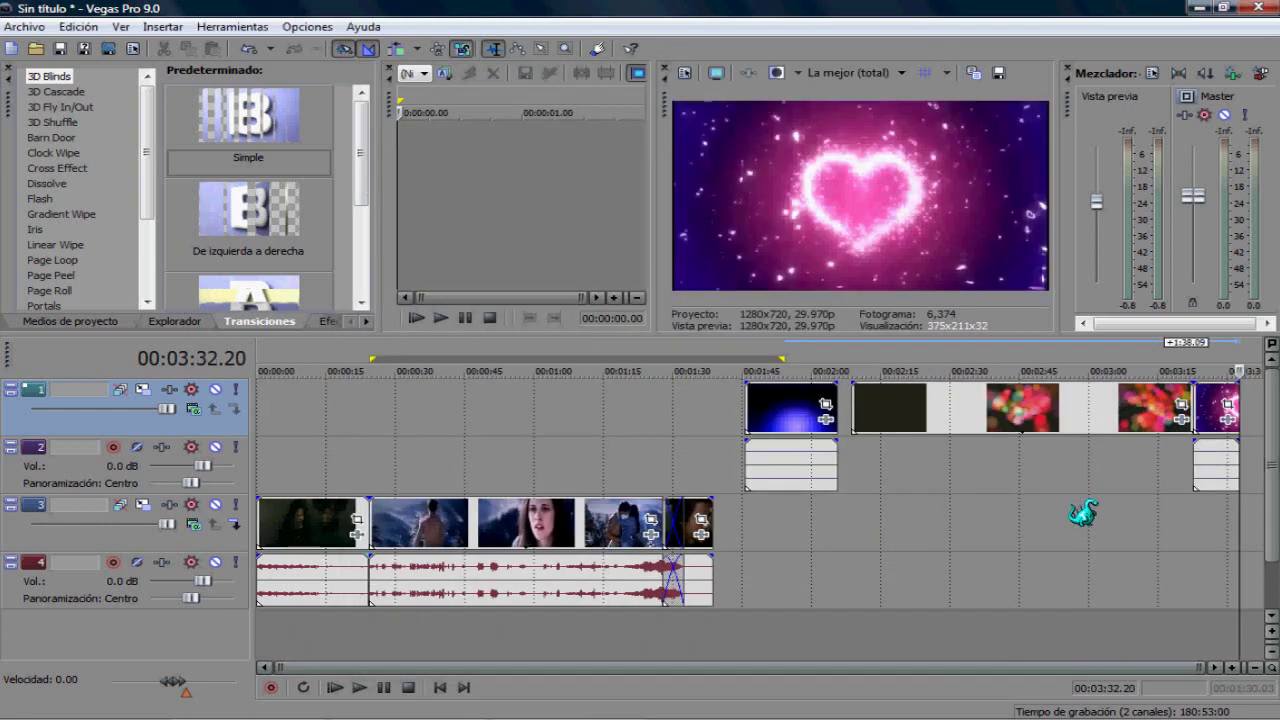
{"action": "scroll", "coordinate": [1071, 667], "scroll_direction": "right", "scroll_amount": 1}
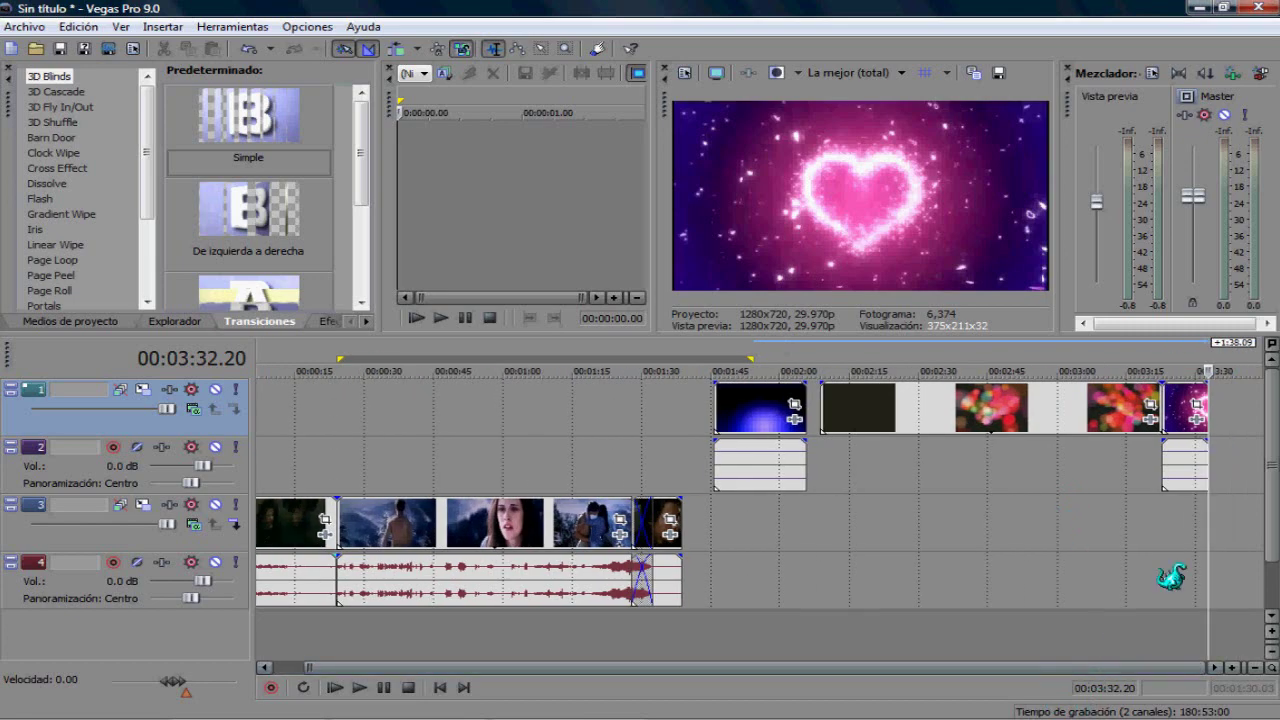
{"action": "left_click_drag", "start_coordinate": [1098, 657], "coordinate": [1144, 660]}
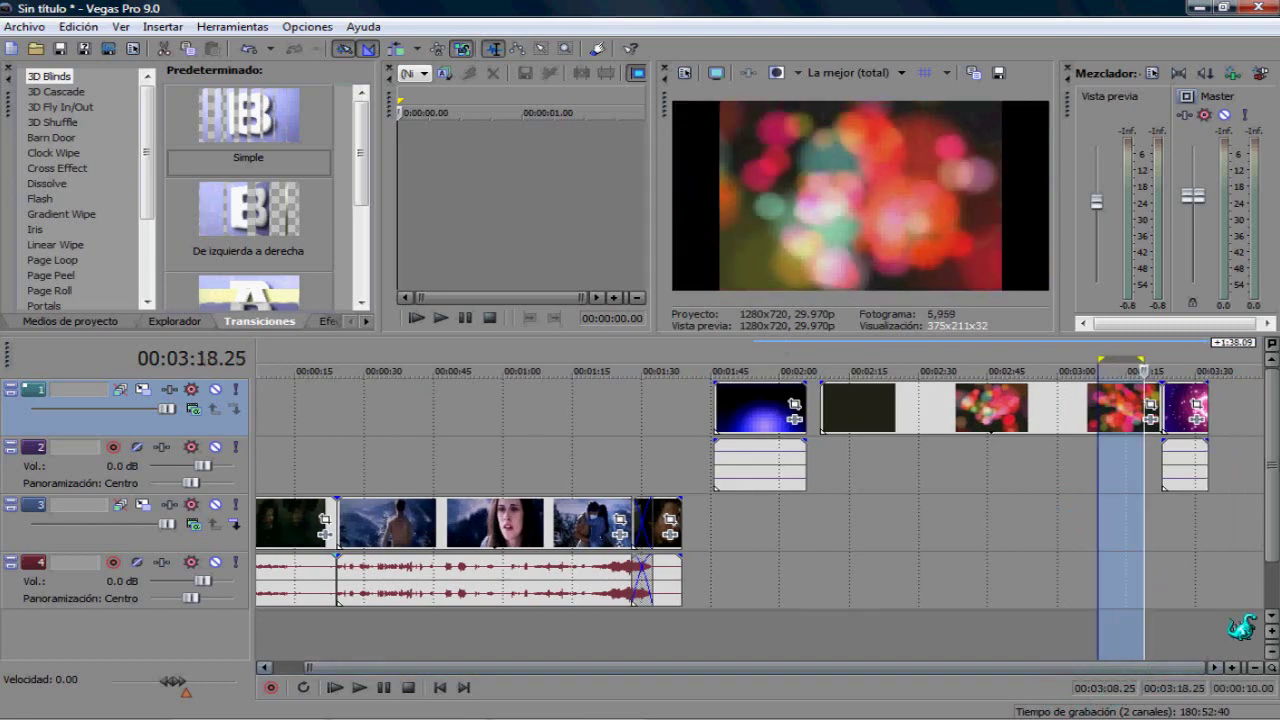
{"action": "key", "text": "ctrl+End"}
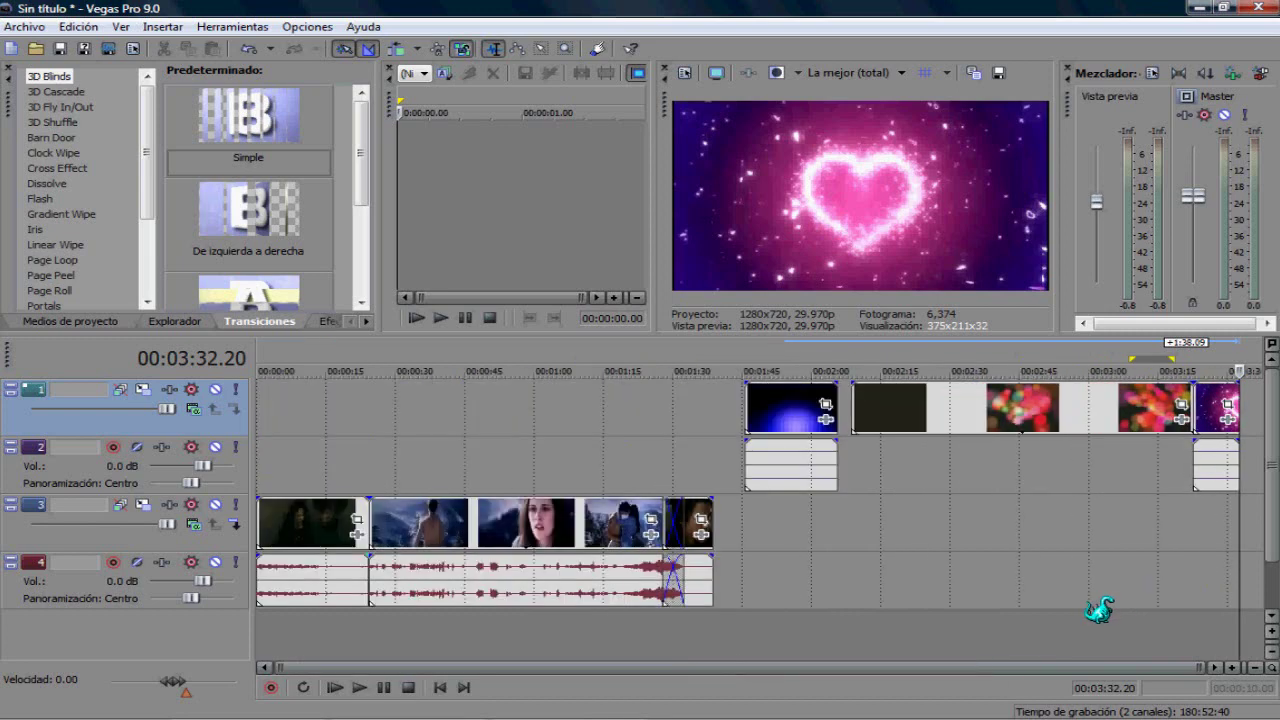
- With event grouping ignored, delete the audio events of Butterflies and Heart 1 and remove their emptied audio track
{"action": "left_click", "coordinate": [1050, 426]}
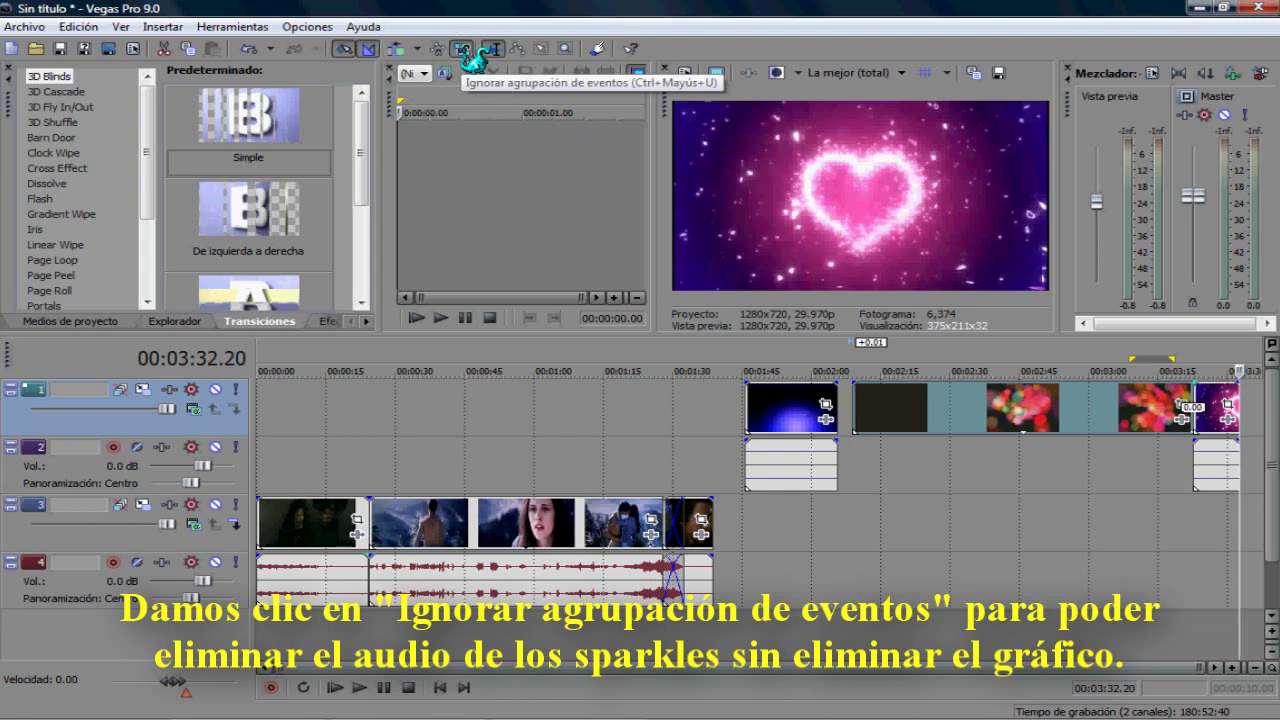
{"action": "left_click", "coordinate": [462, 48]}
{"action": "left_click", "coordinate": [767, 465]}
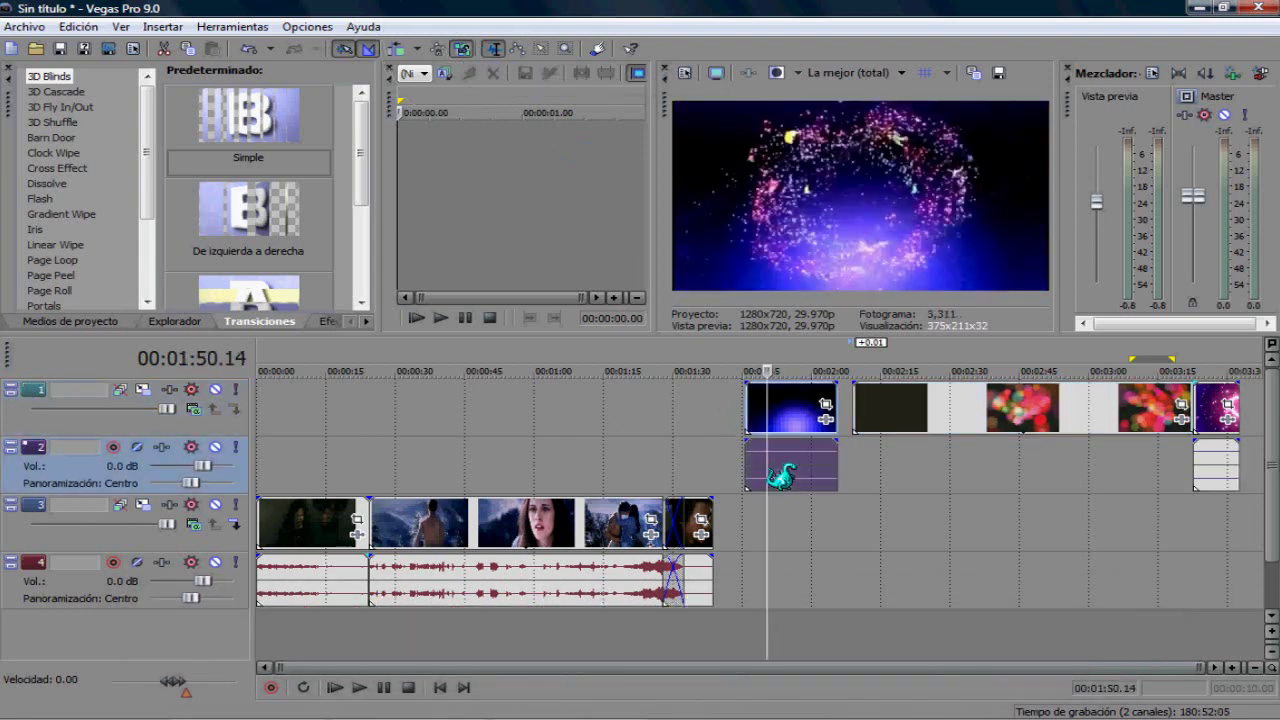
{"action": "key", "text": "Delete"}
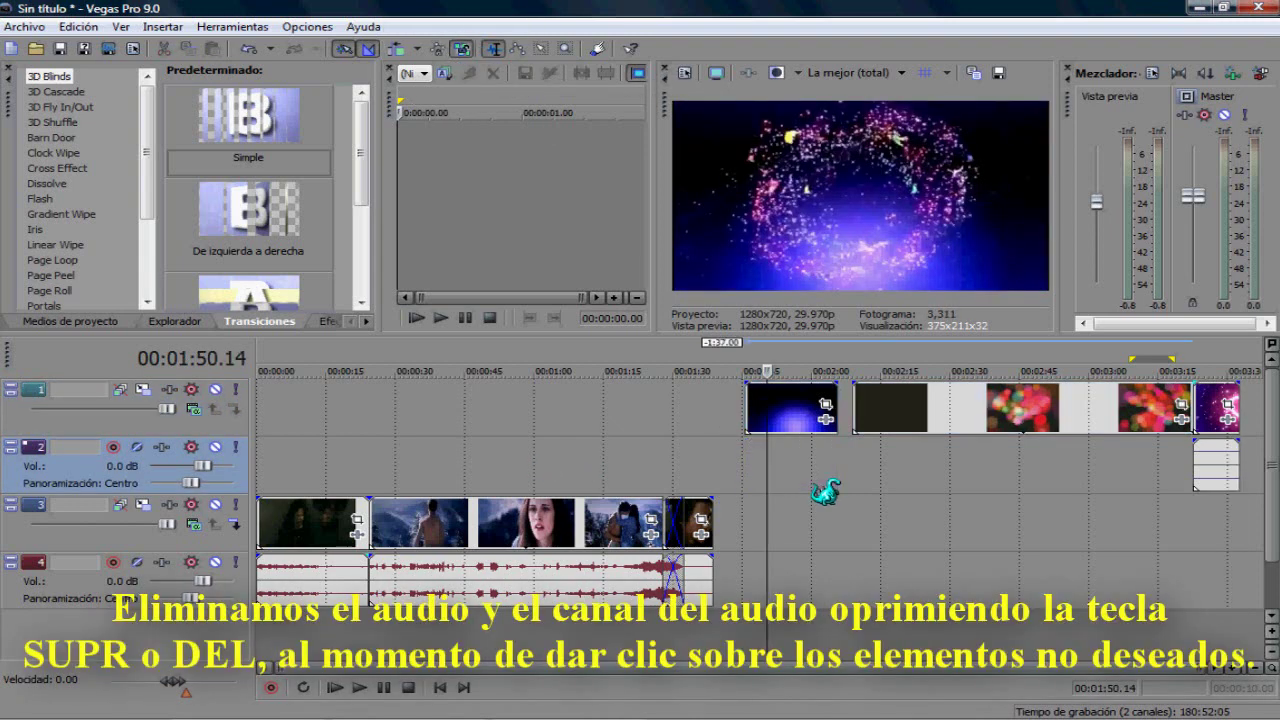
{"action": "left_click", "coordinate": [1207, 470]}
{"action": "key", "text": "Delete"}
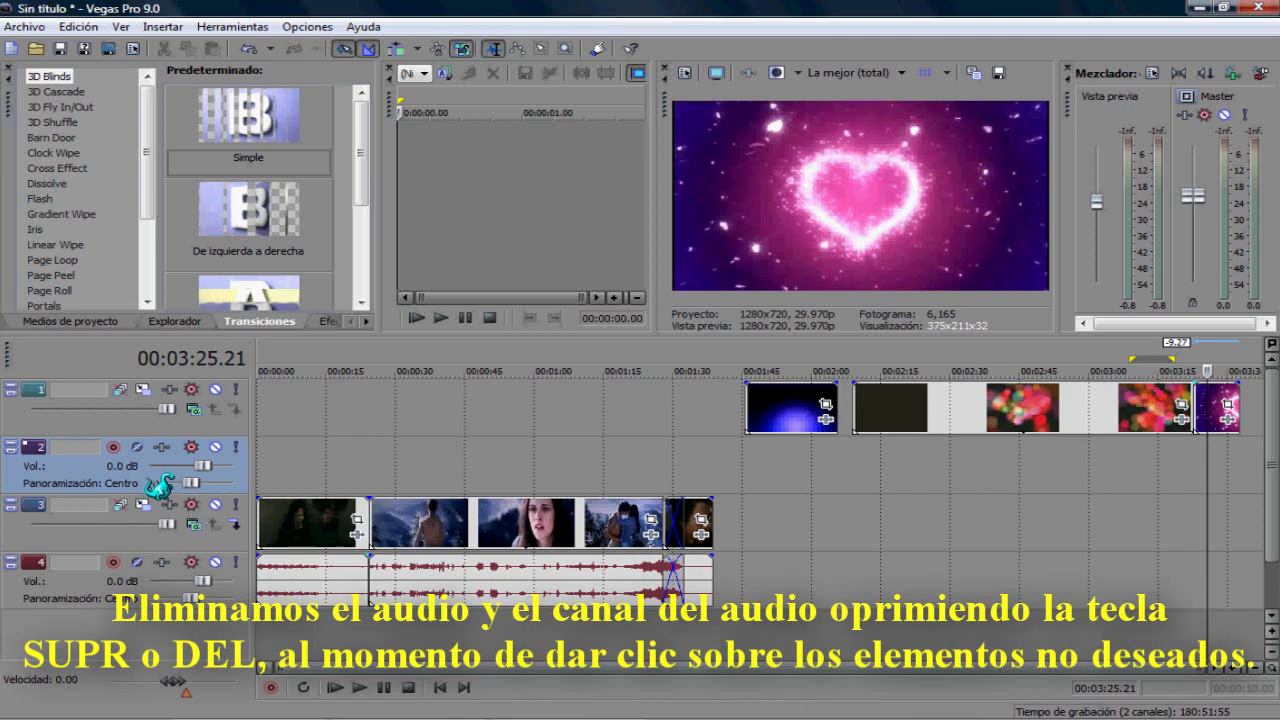
{"action": "scroll", "coordinate": [158, 485], "scroll_direction": "down", "scroll_amount": 1}
{"action": "key", "text": "Delete"}
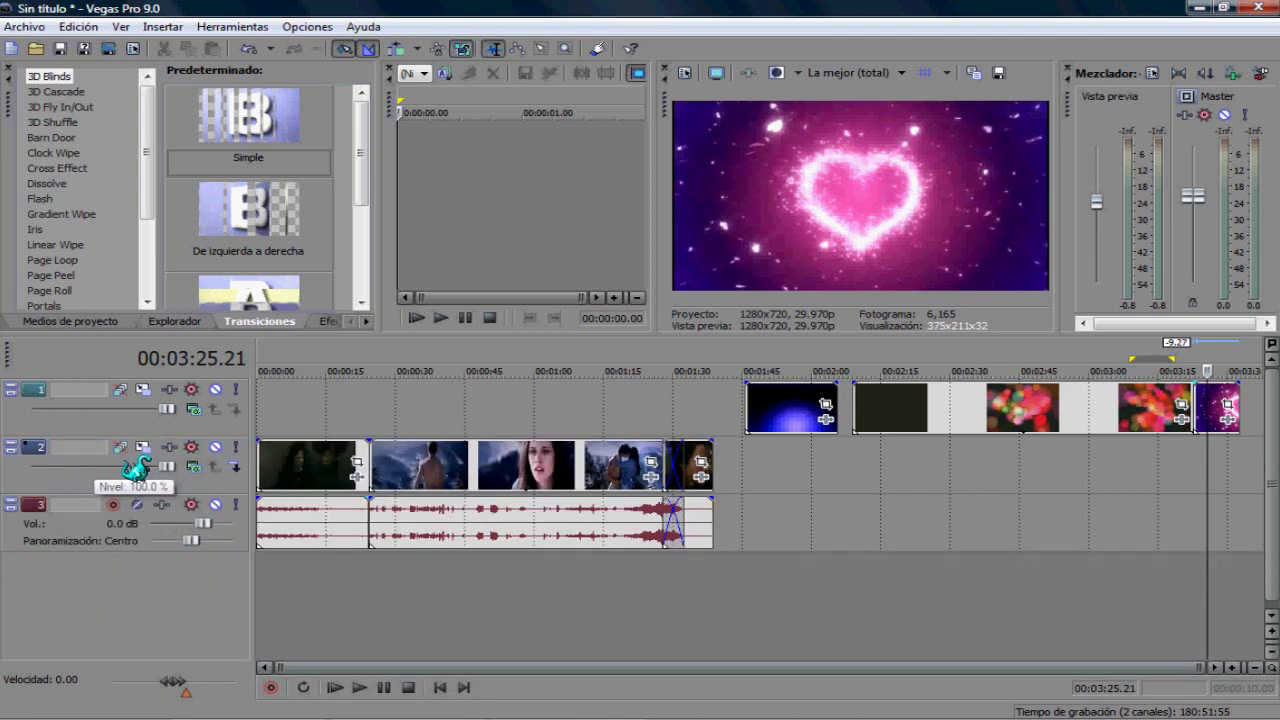
- Move Butterflies onto a new track below the project at about 1:38, with Bokeh and Heart 1 placed end to end behind it
{"action": "left_click", "coordinate": [790, 410]}
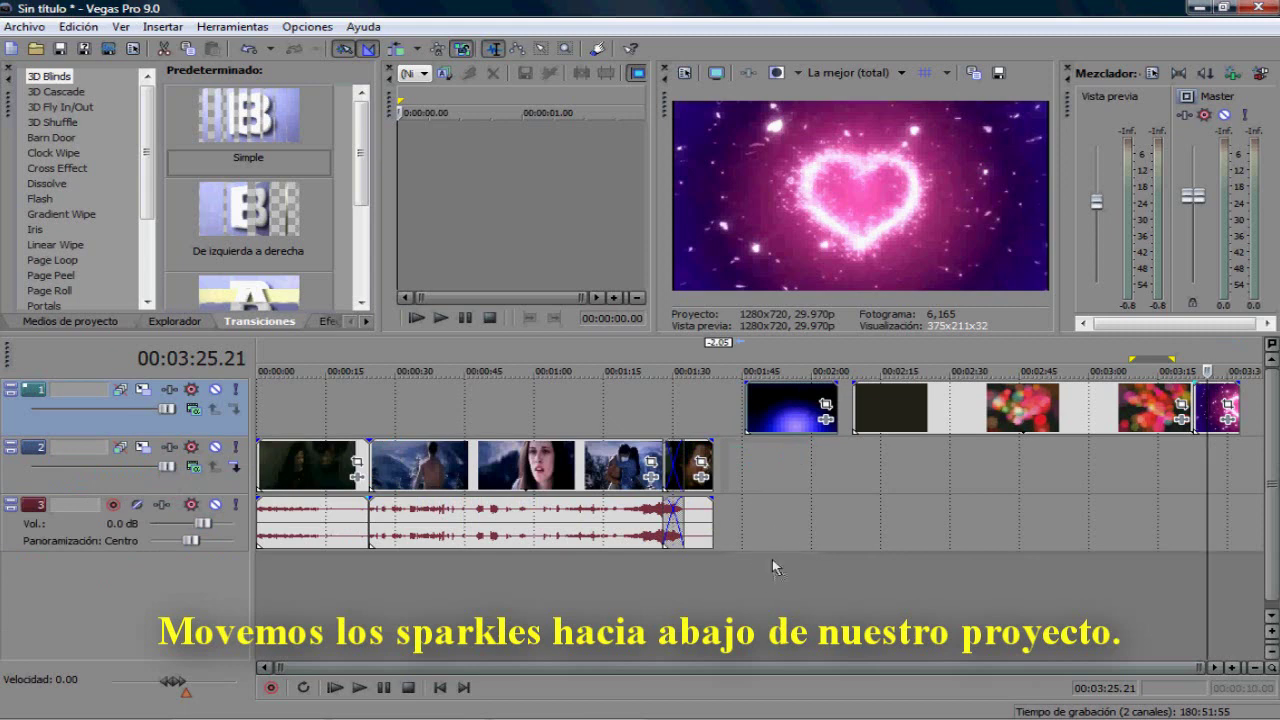
{"action": "left_click_drag", "start_coordinate": [790, 410], "coordinate": [751, 581]}
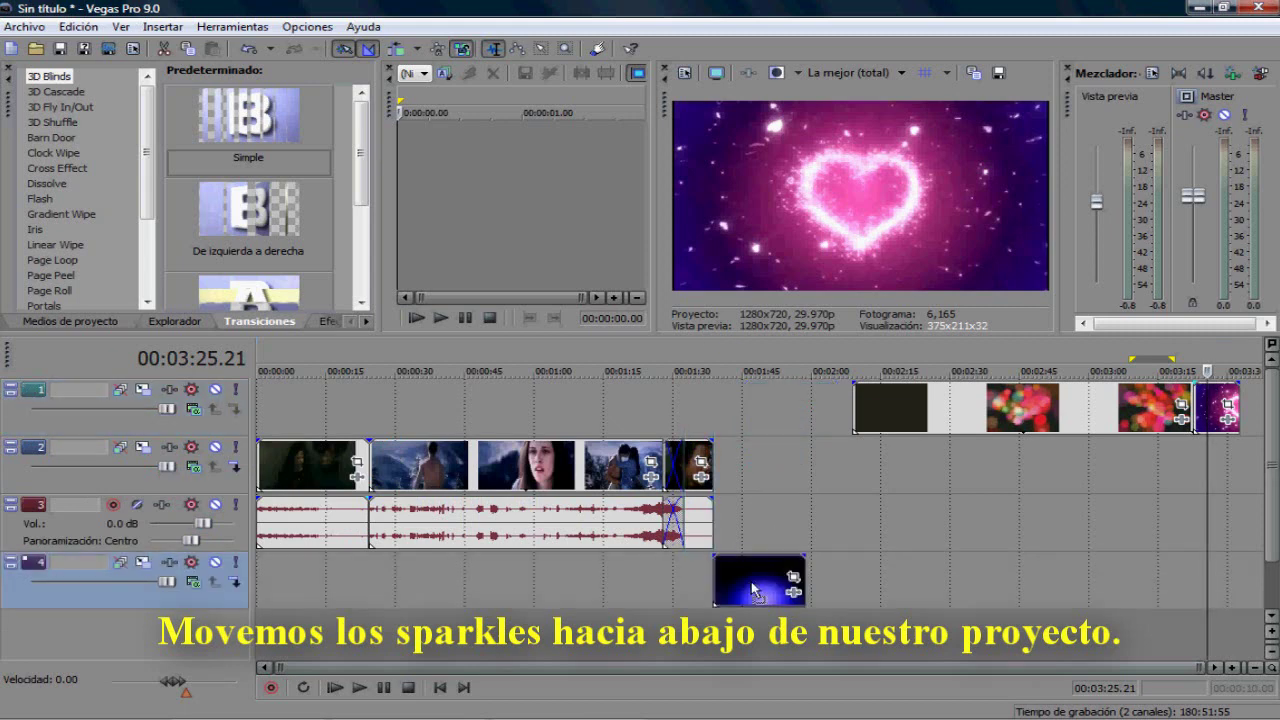
{"action": "left_click_drag", "start_coordinate": [891, 409], "coordinate": [853, 589]}
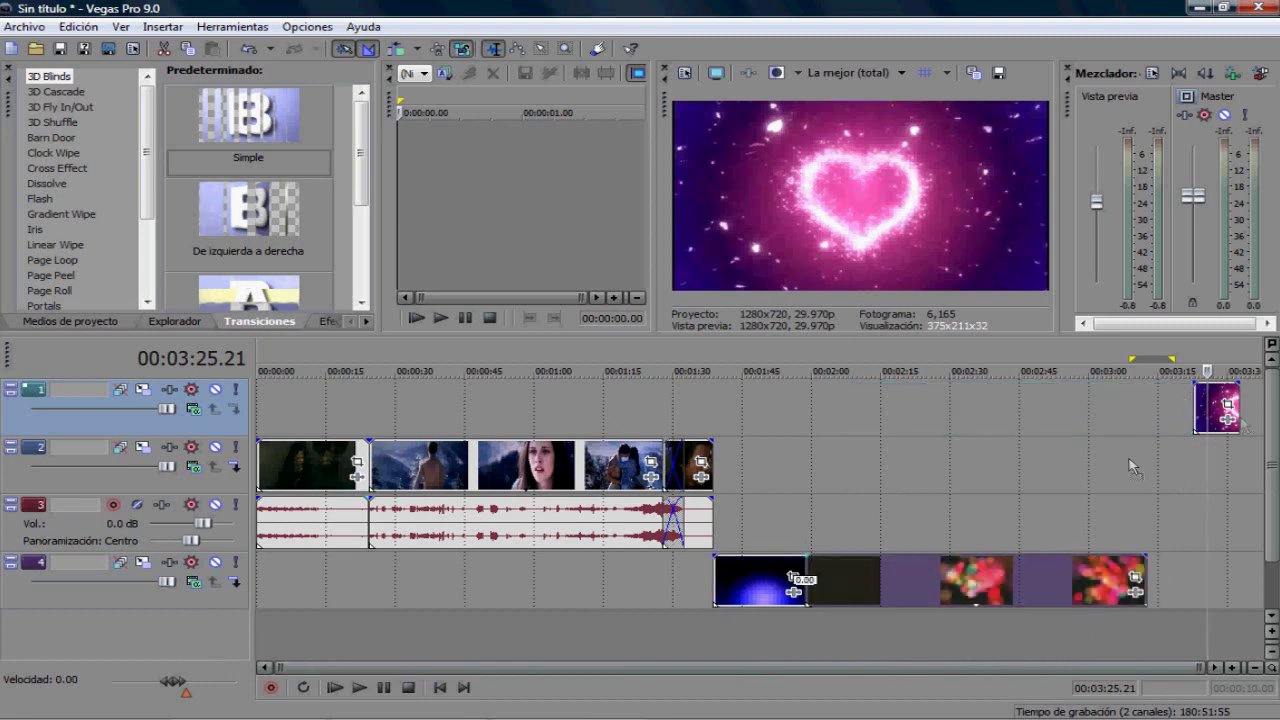
{"action": "left_click_drag", "start_coordinate": [1205, 402], "coordinate": [1160, 588]}
- Move the Butterflies clip beneath clip B, starting at about 0:47, and check the preview around that position
{"action": "left_click_drag", "start_coordinate": [766, 580], "coordinate": [526, 564]}
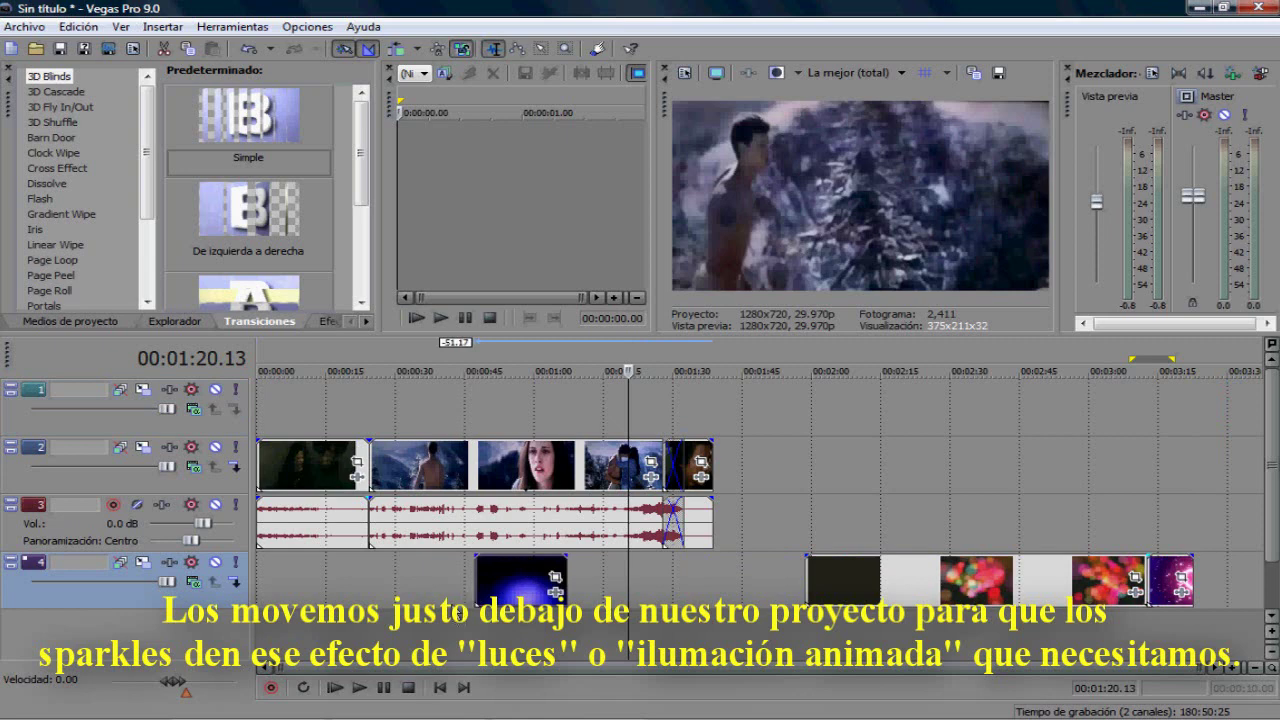
{"action": "left_click", "coordinate": [462, 651]}
{"action": "left_click_drag", "start_coordinate": [465, 647], "coordinate": [495, 648]}
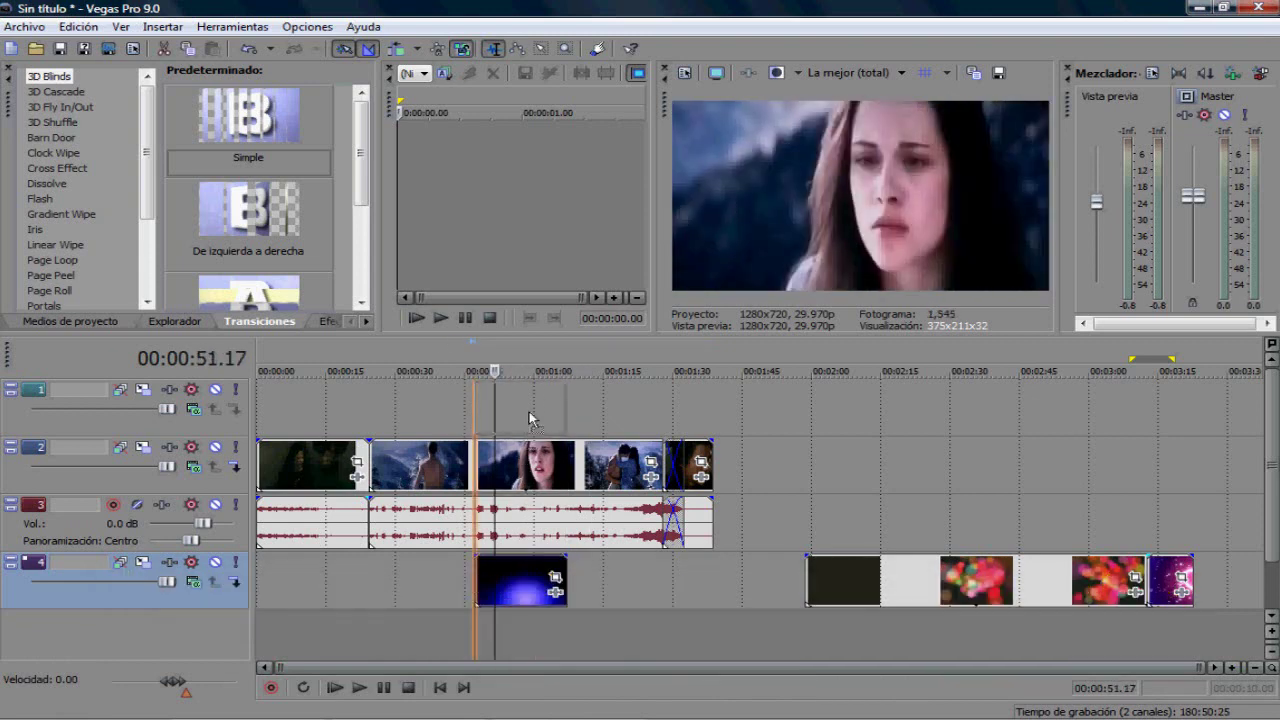
- Try the Butterflies clip on the top track, preview it at several points, and return it to the bottom track
{"action": "left_click_drag", "start_coordinate": [521, 580], "coordinate": [521, 408]}
{"action": "left_click", "coordinate": [455, 603]}
{"action": "left_click", "coordinate": [474, 600]}
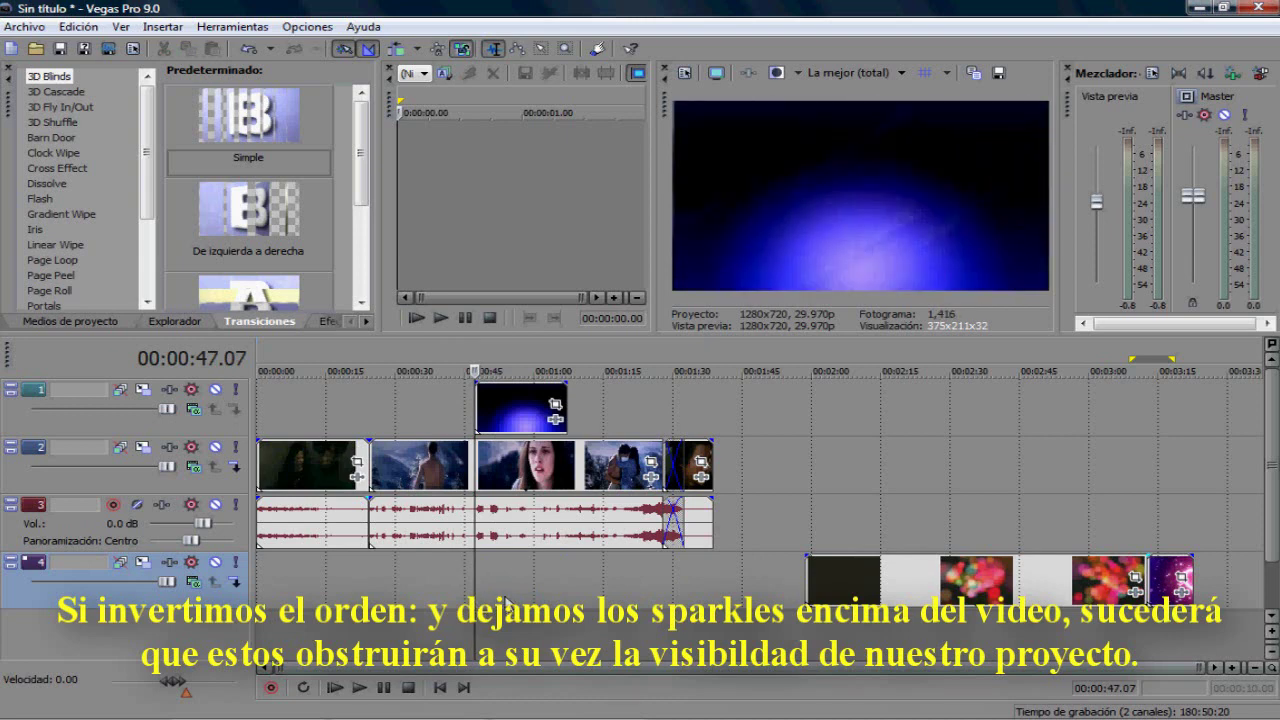
{"action": "left_click", "coordinate": [507, 600]}
{"action": "left_click", "coordinate": [541, 598]}
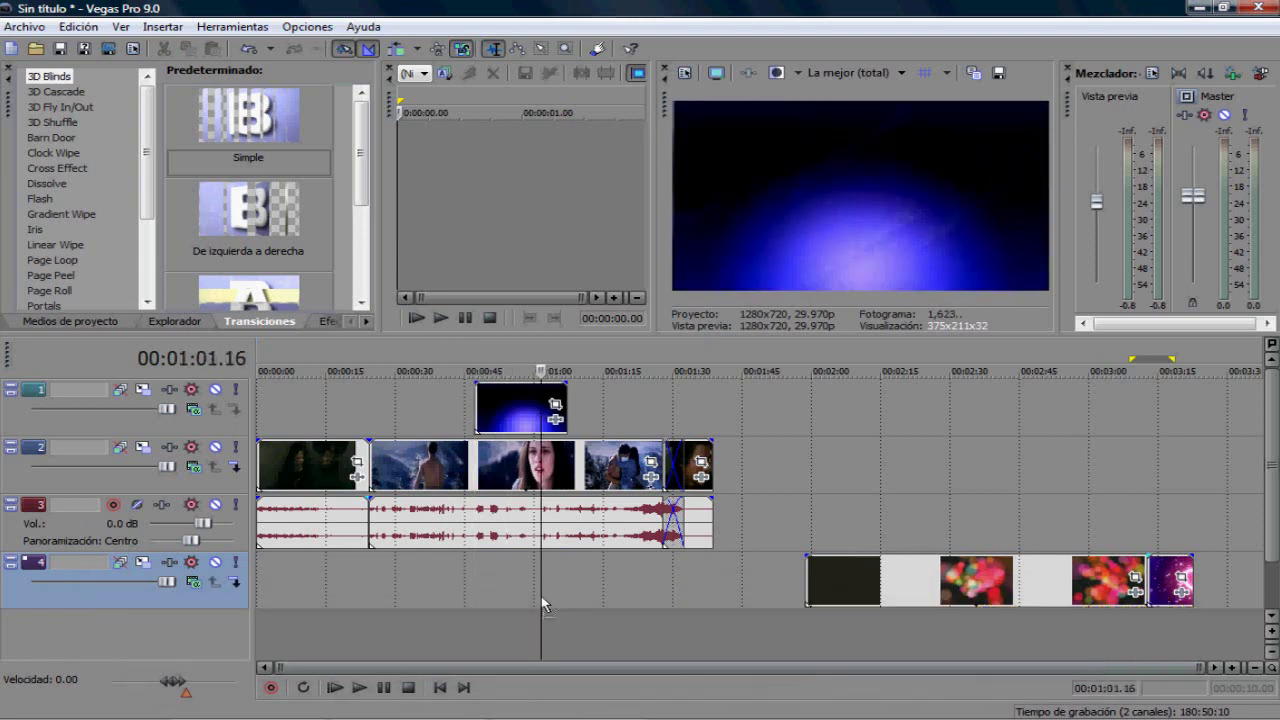
{"action": "left_click", "coordinate": [567, 598]}
{"action": "left_click_drag", "start_coordinate": [512, 417], "coordinate": [517, 590]}
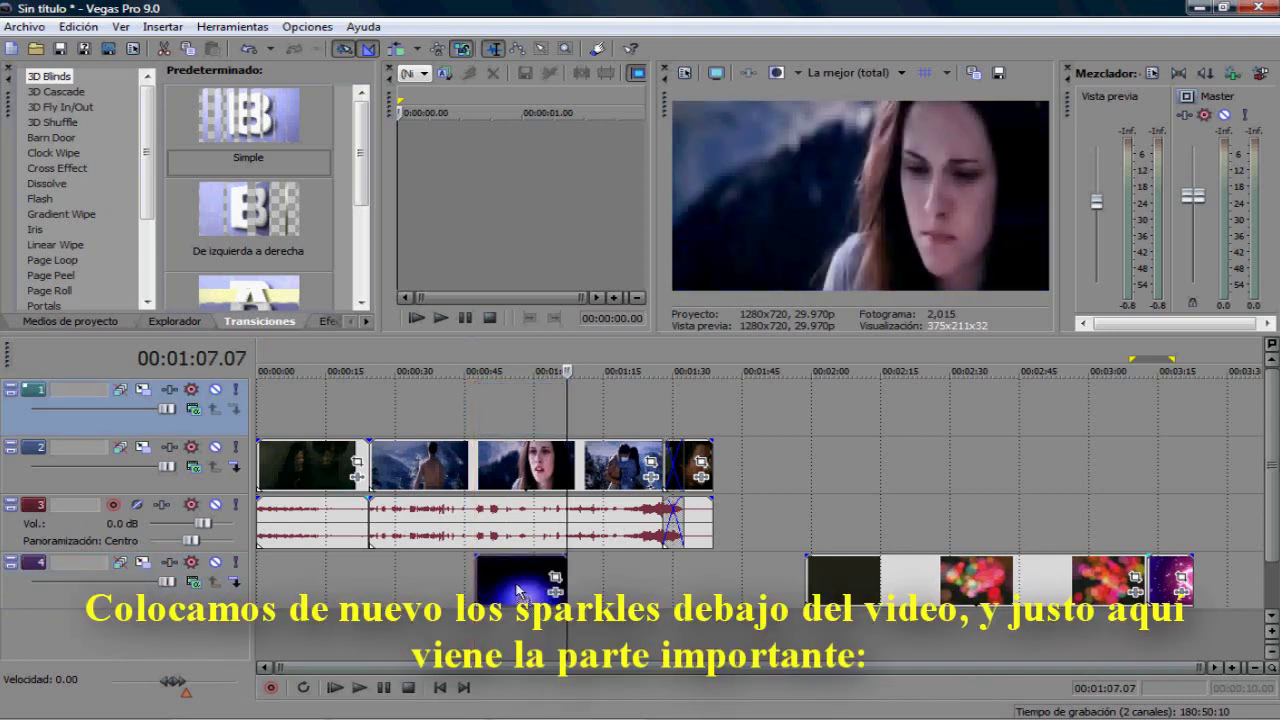
- Move Butterflies to the very beginning of the bottom track and place the Bokeh clip right behind it
{"action": "left_click", "coordinate": [441, 590]}
{"action": "left_click", "coordinate": [494, 625]}
{"action": "left_click", "coordinate": [514, 630]}
{"action": "left_click_drag", "start_coordinate": [531, 580], "coordinate": [313, 580]}
{"action": "left_click_drag", "start_coordinate": [905, 580], "coordinate": [456, 585]}
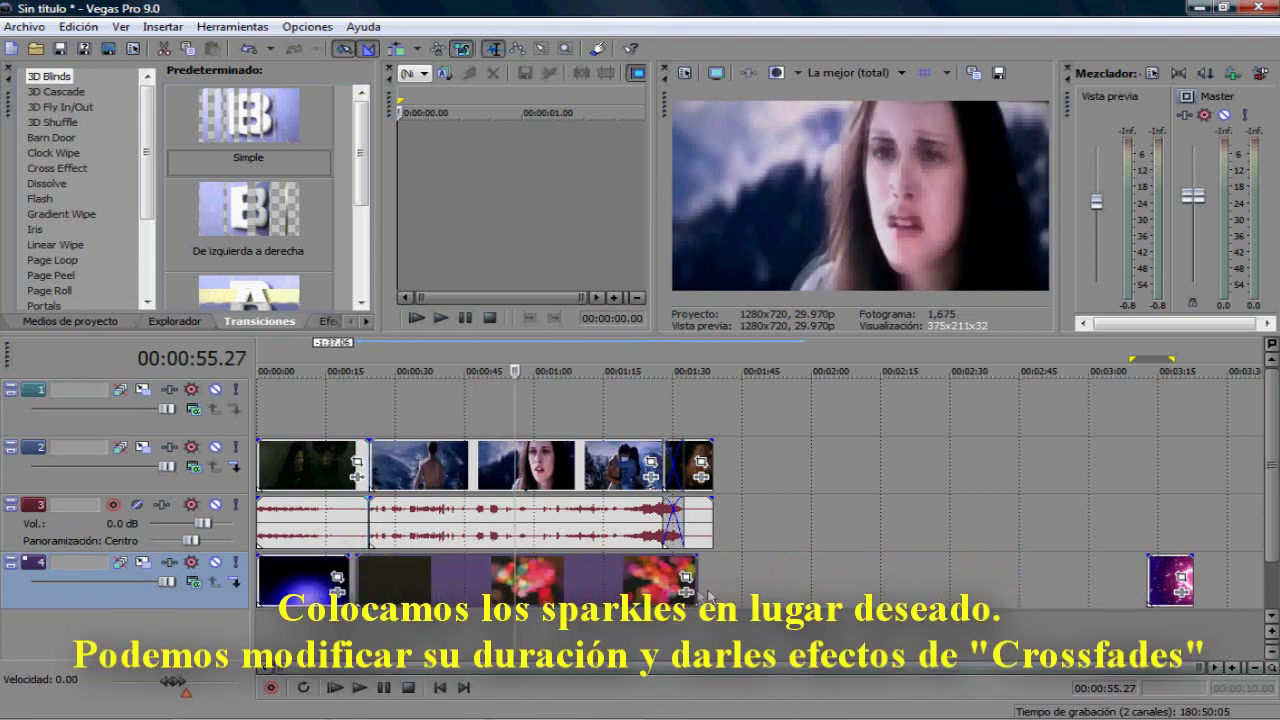
- Shorten Bokeh so it runs directly from the end of Butterflies to about 0:59, and place Heart 1 right behind it
{"action": "left_click_drag", "start_coordinate": [698, 590], "coordinate": [582, 588]}
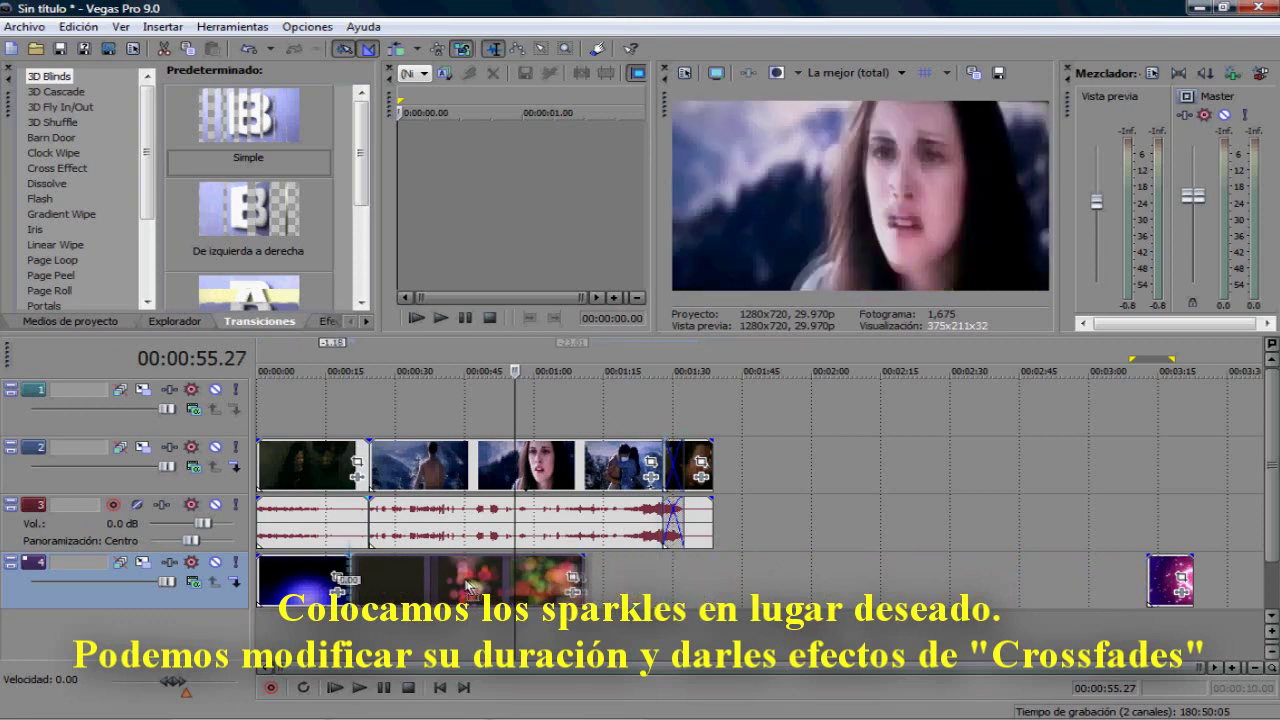
{"action": "left_click_drag", "start_coordinate": [398, 590], "coordinate": [473, 582]}
{"action": "left_click_drag", "start_coordinate": [1152, 588], "coordinate": [549, 580]}
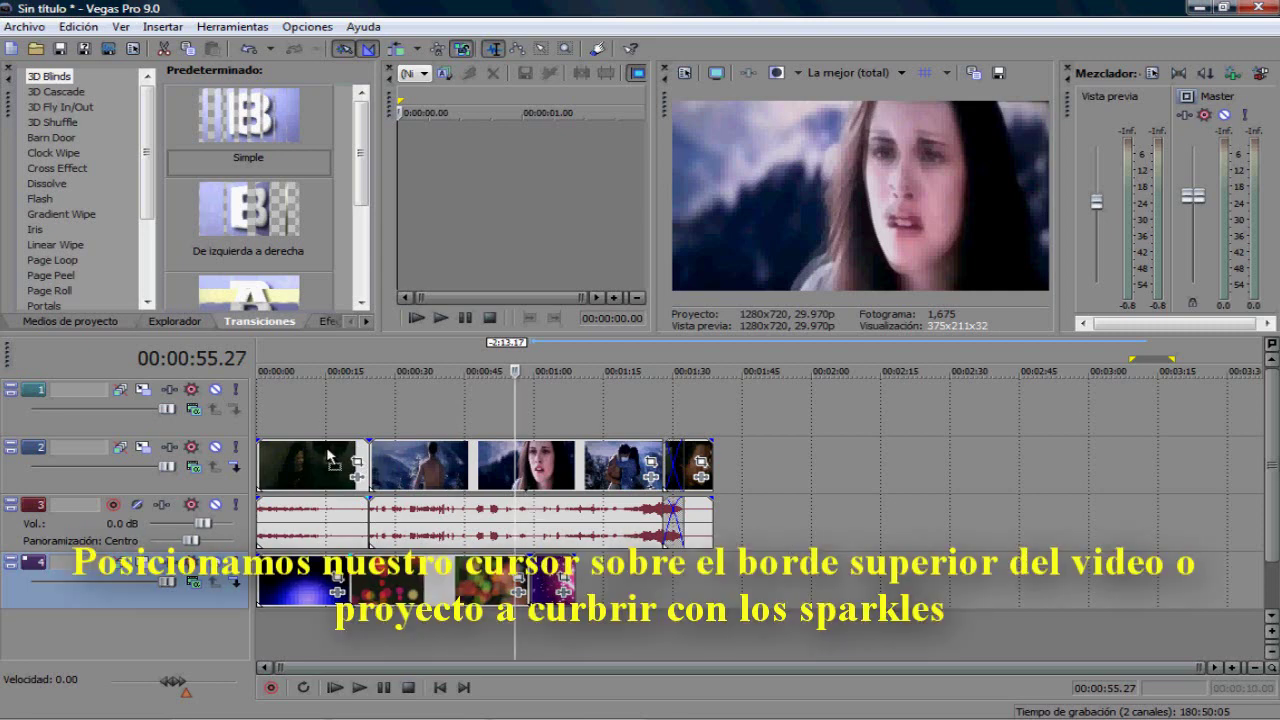
- Reduce the opacity of the first main video clip, raise it slightly again, and check the blend at several points
{"action": "mouse_move", "coordinate": [323, 452]}
{"action": "left_click_drag", "start_coordinate": [323, 450], "coordinate": [324, 460]}
{"action": "left_click", "coordinate": [297, 641]}
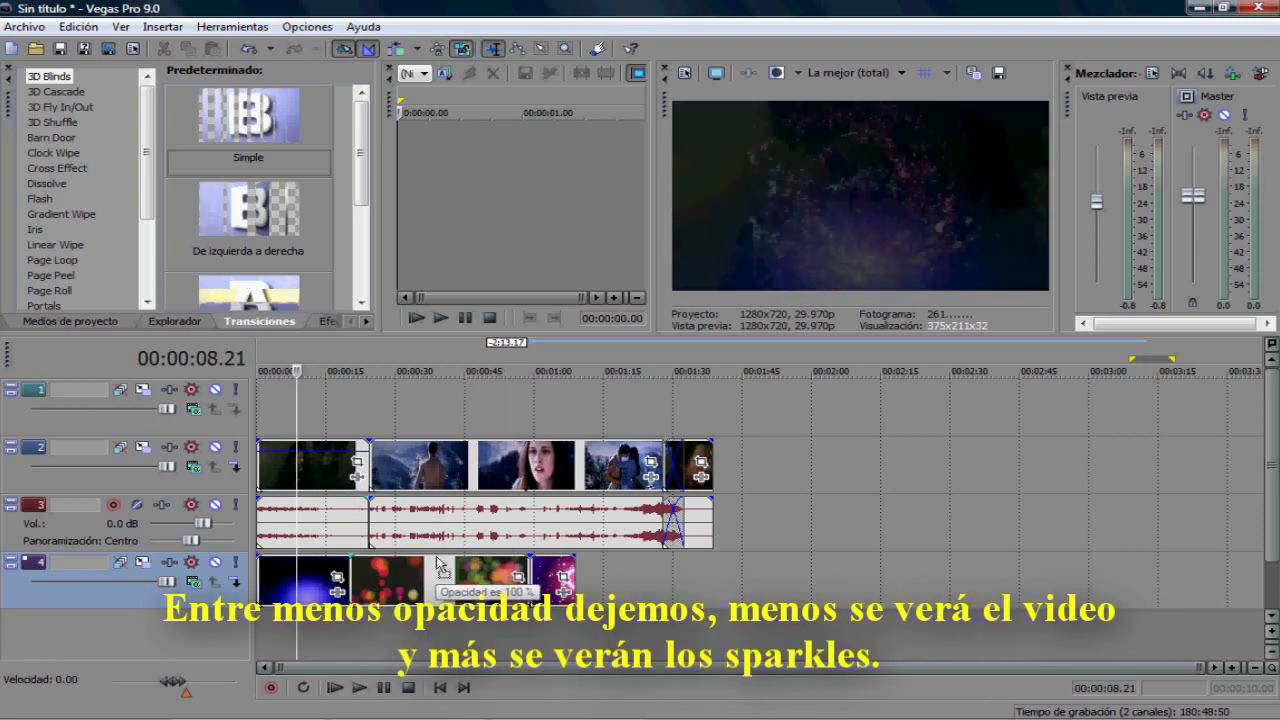
{"action": "left_click", "coordinate": [320, 625]}
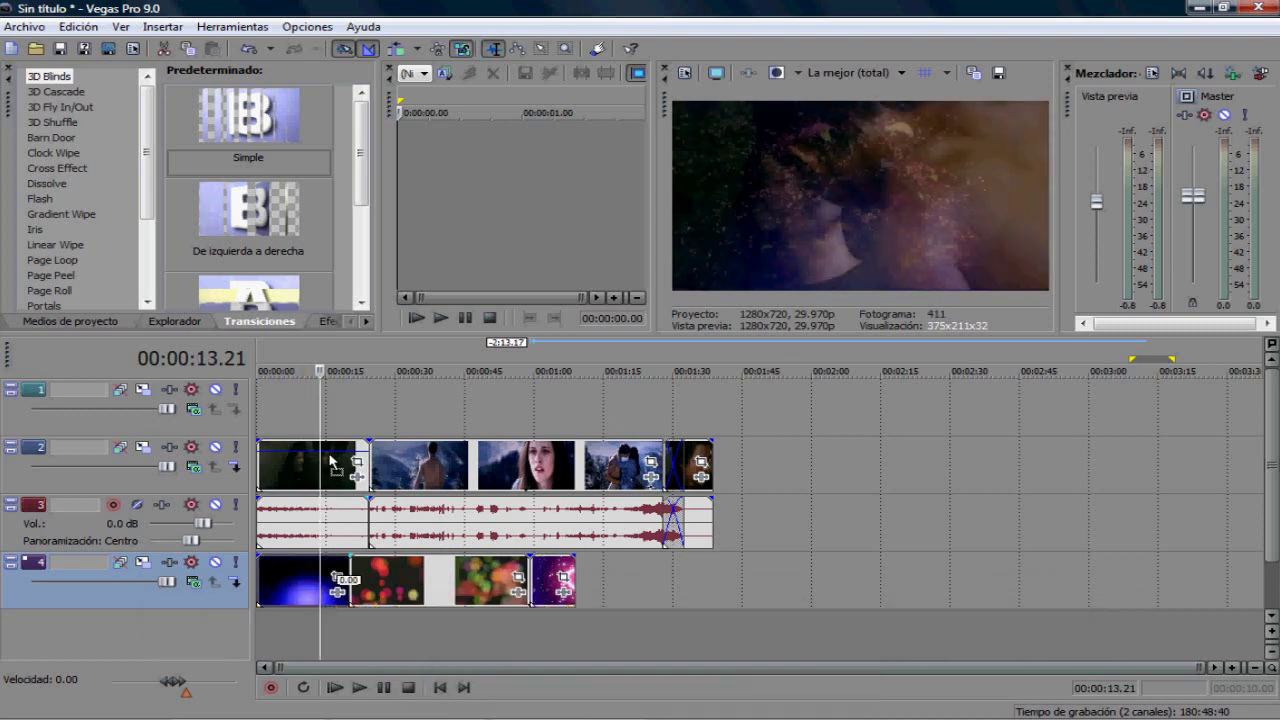
{"action": "left_click_drag", "start_coordinate": [329, 456], "coordinate": [338, 449]}
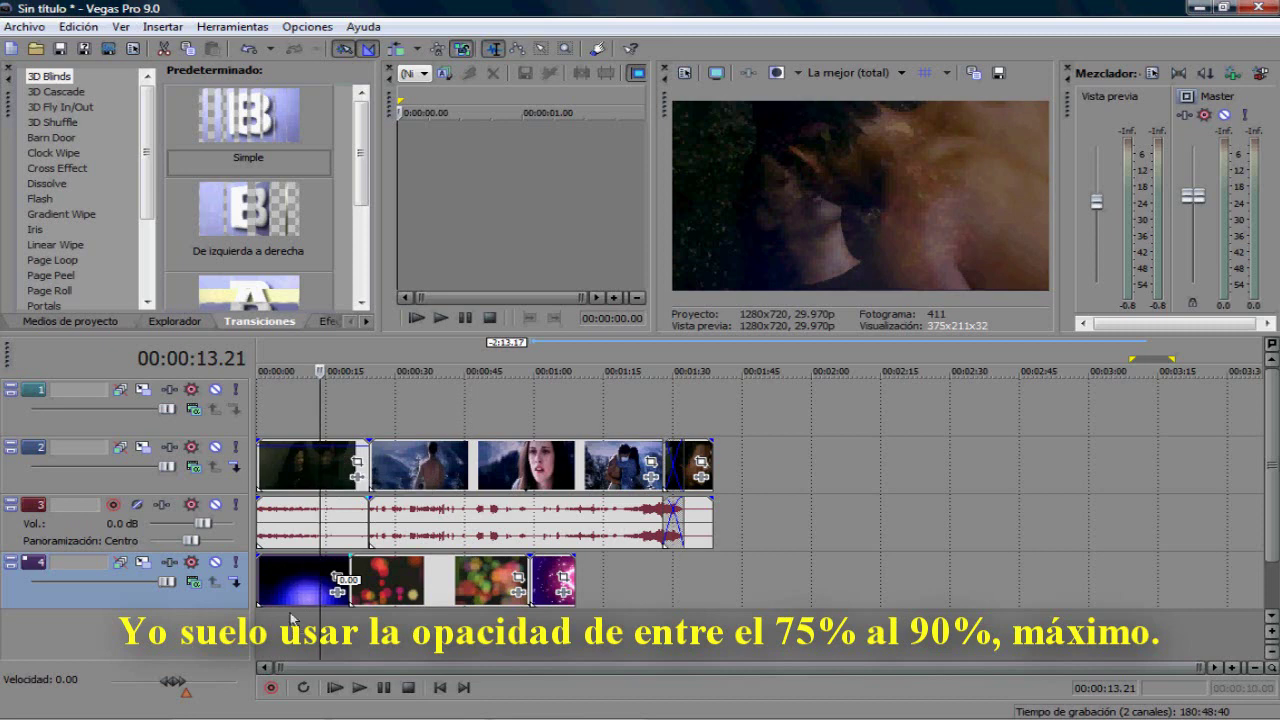
{"action": "left_click", "coordinate": [293, 646]}
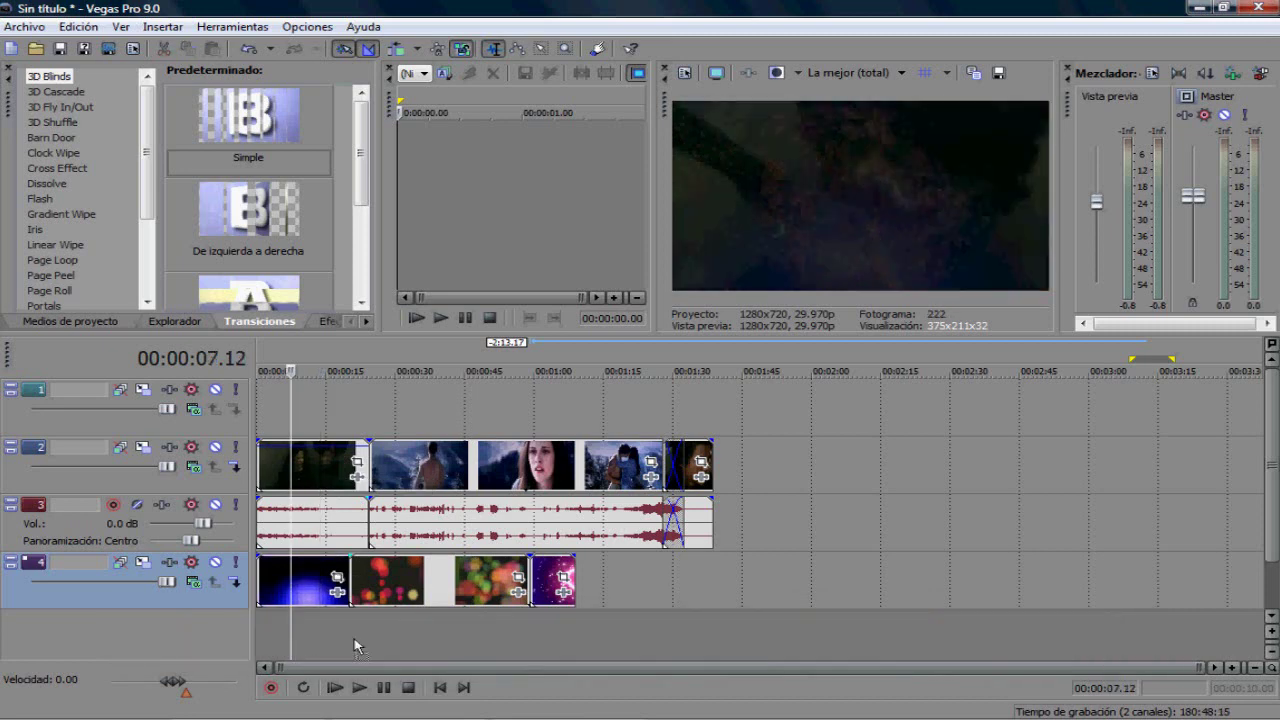
- Lower the opacity of the second main clip and extend Heart 1 to the end of the project
{"action": "left_click", "coordinate": [427, 636]}
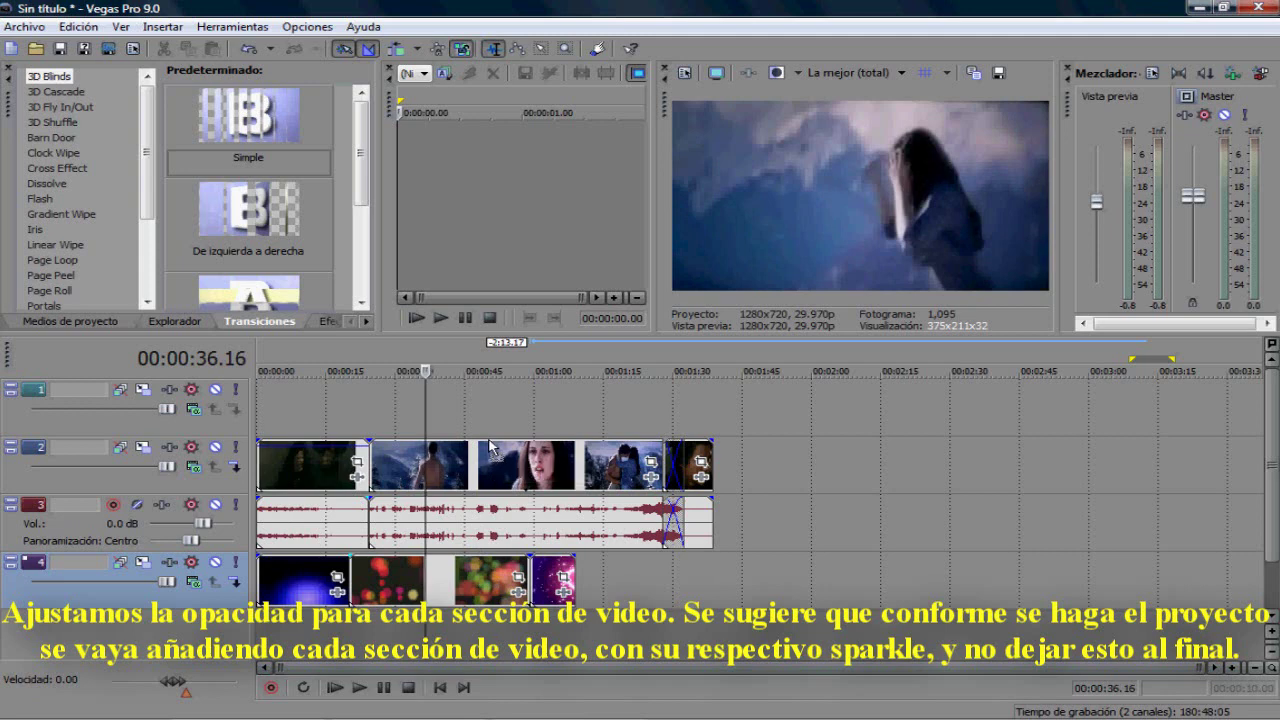
{"action": "left_click_drag", "start_coordinate": [490, 447], "coordinate": [495, 460]}
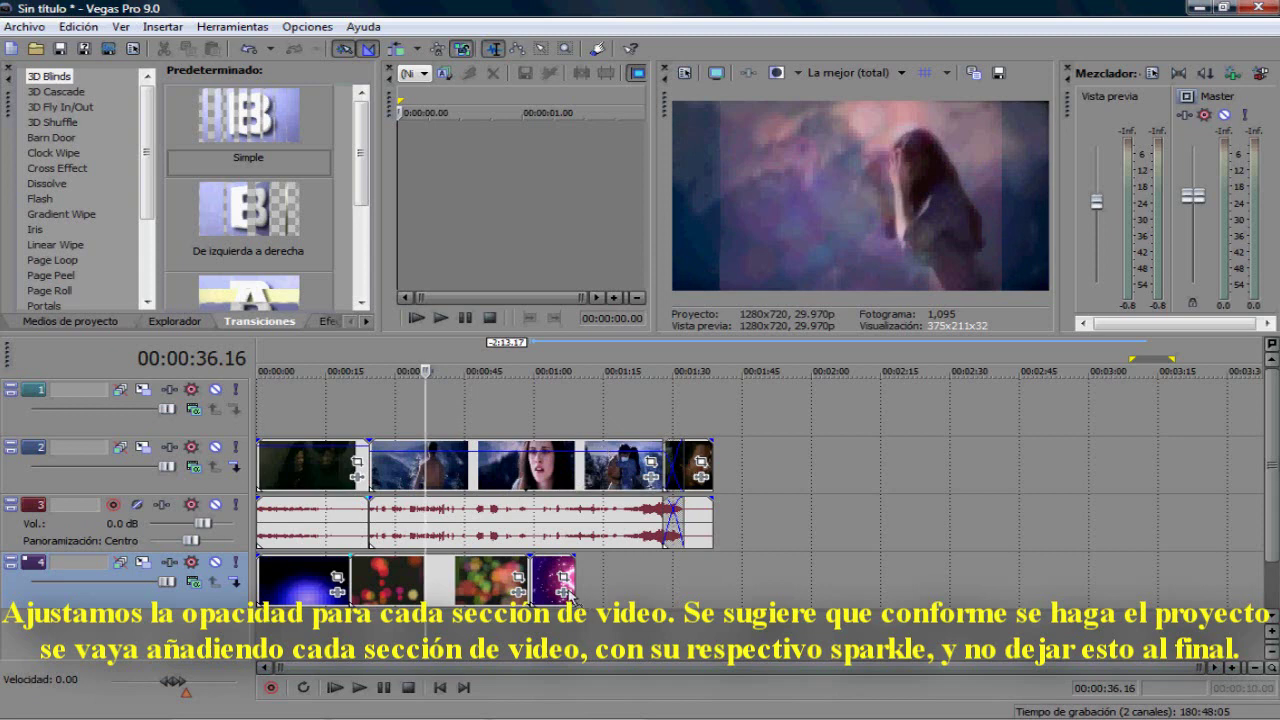
{"action": "left_click_drag", "start_coordinate": [571, 594], "coordinate": [712, 592]}
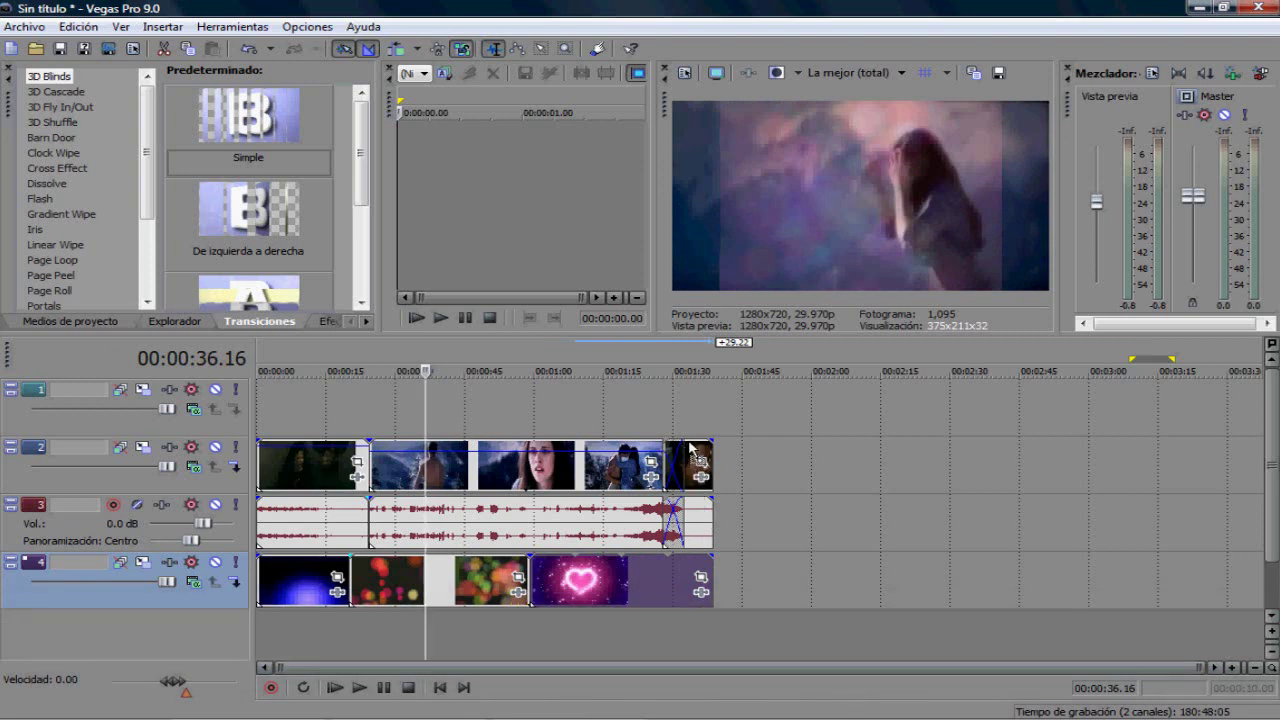
- Set the opacity of the last main clip to 75%, judging the blend at about 1:34
{"action": "left_click", "coordinate": [695, 595]}
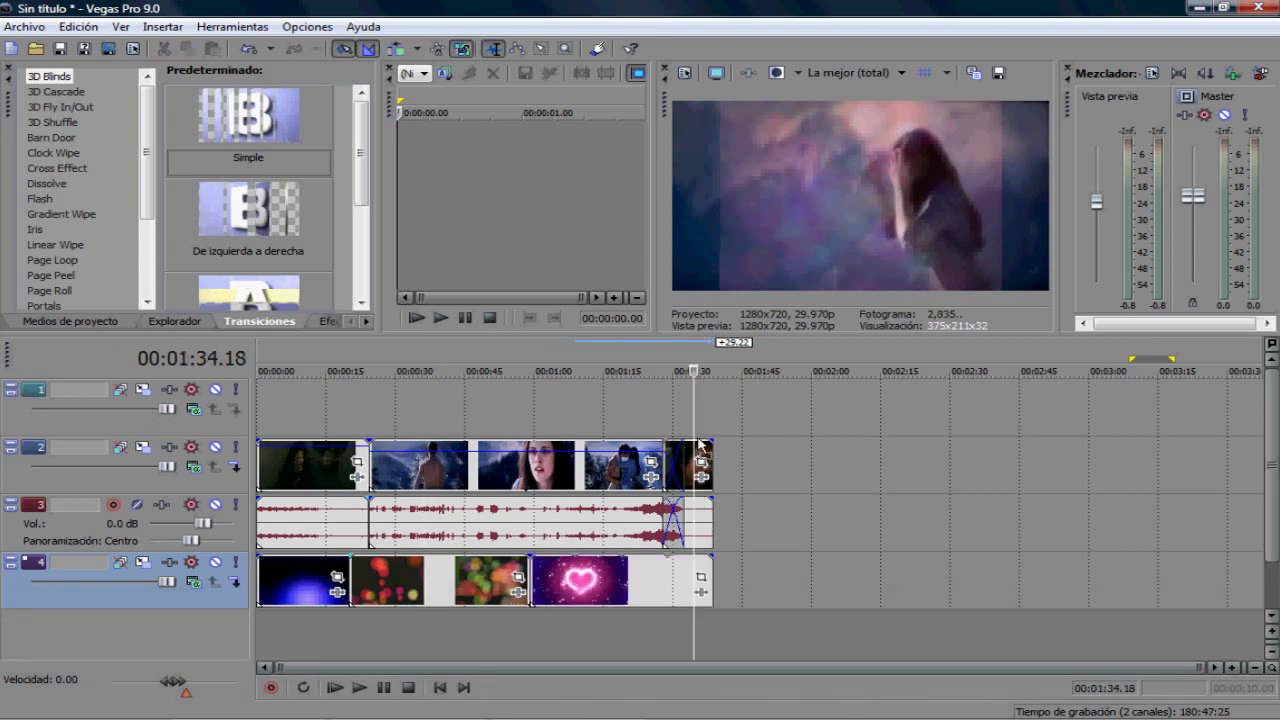
{"action": "left_click_drag", "start_coordinate": [697, 450], "coordinate": [700, 462]}
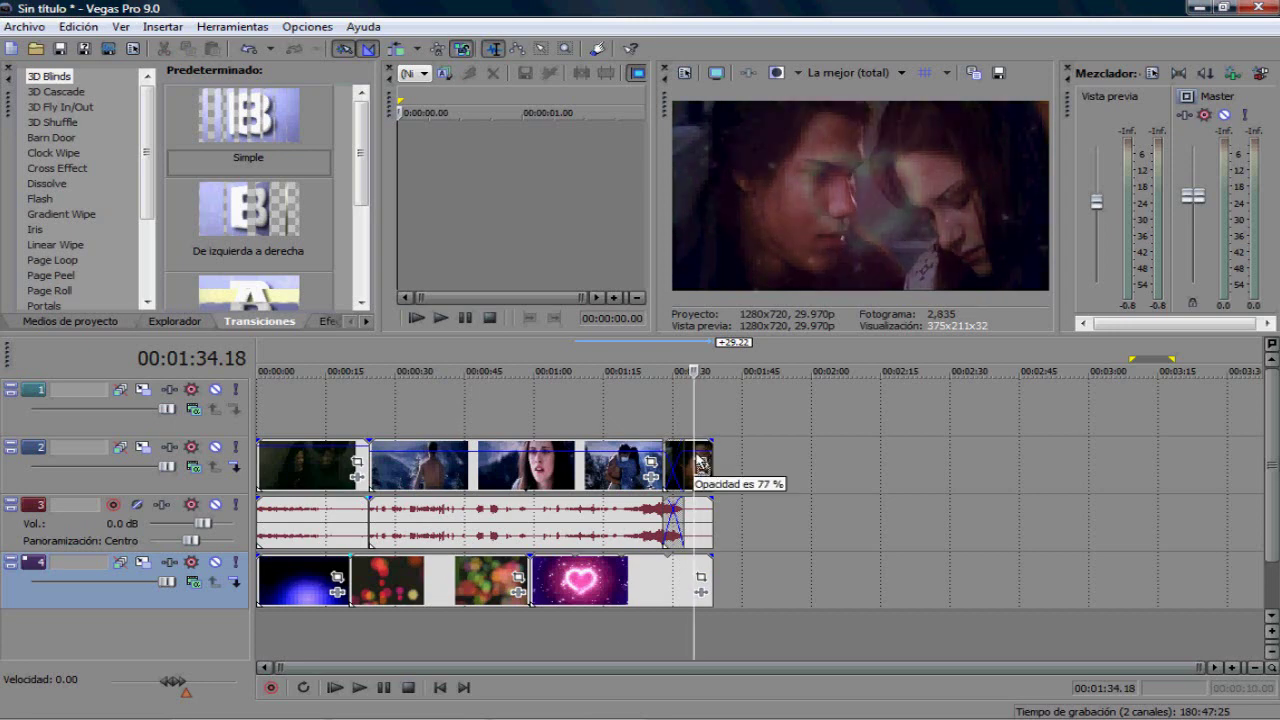
{"action": "left_click_drag", "start_coordinate": [700, 462], "coordinate": [698, 455]}
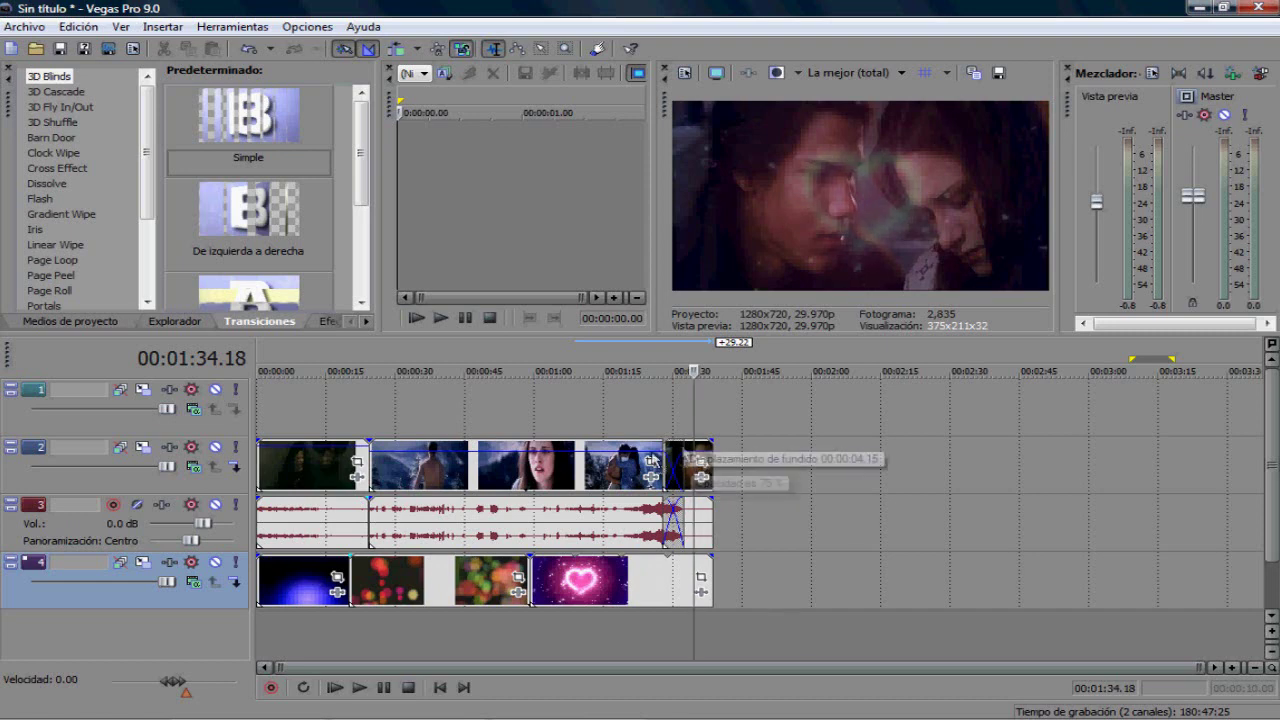
- Preview the Bokeh section at about 0:45 and 0:38, and mute the main video track to isolate the sparkles
{"action": "left_click", "coordinate": [467, 627]}
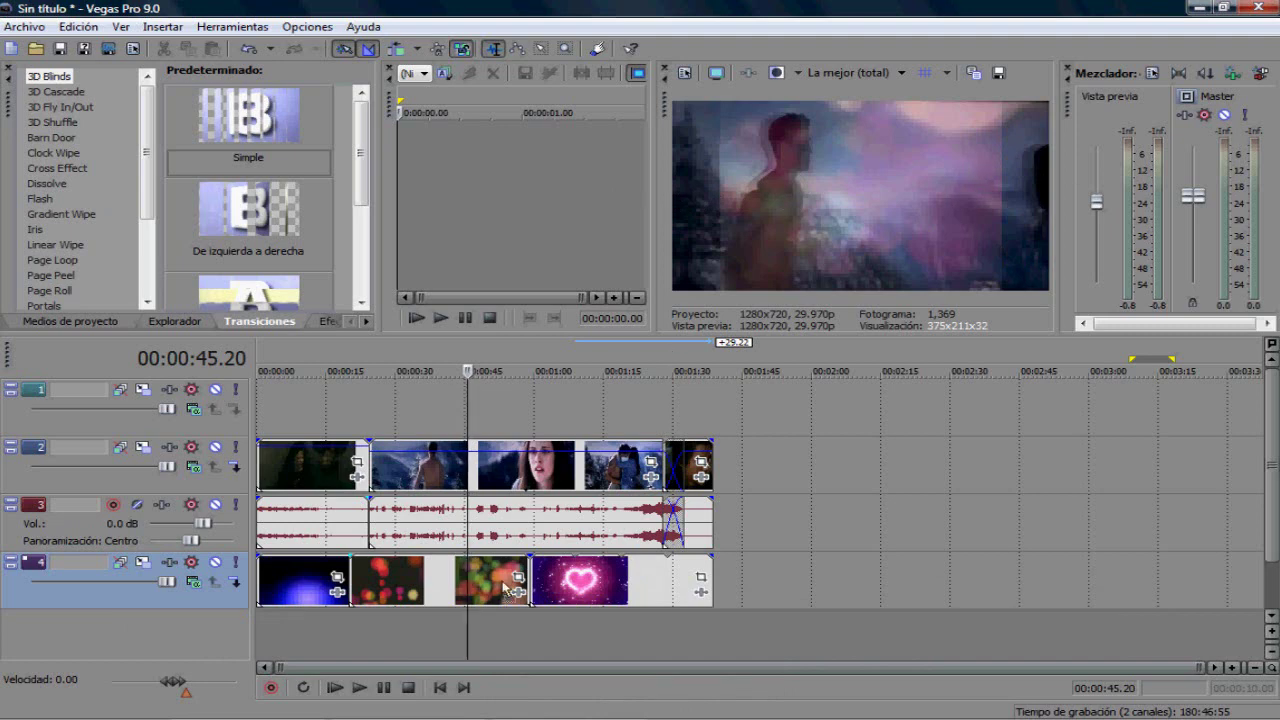
{"action": "left_click", "coordinate": [450, 585]}
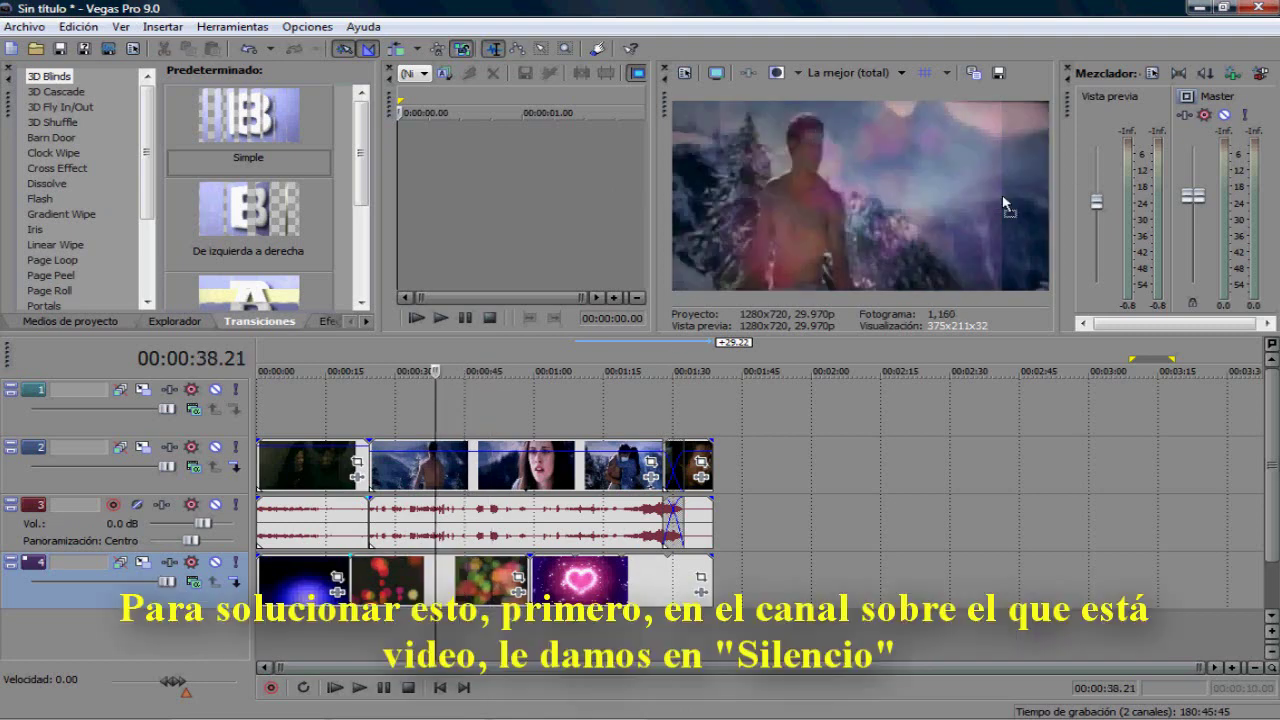
{"action": "left_click", "coordinate": [215, 448]}
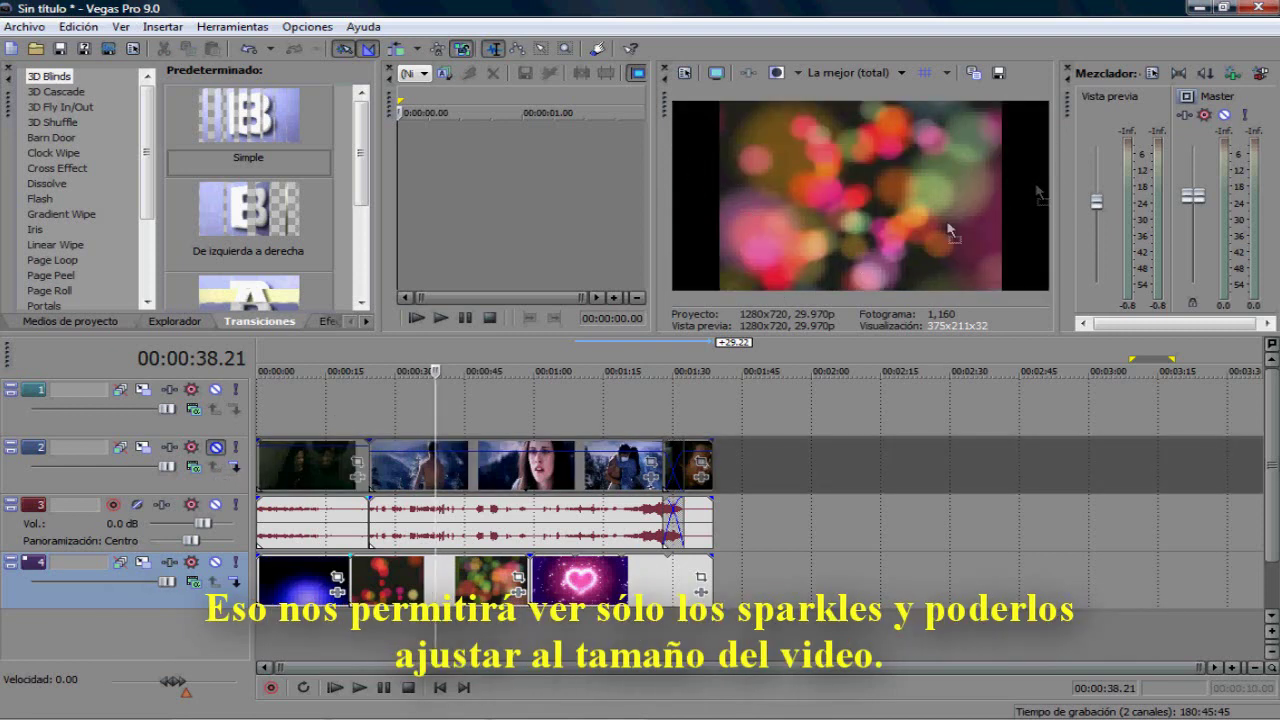
- With Track Motion on the sparkle track, stretch its frame on both sides to about 1,768 wide, keeping the height at 720
{"action": "left_click", "coordinate": [146, 561]}
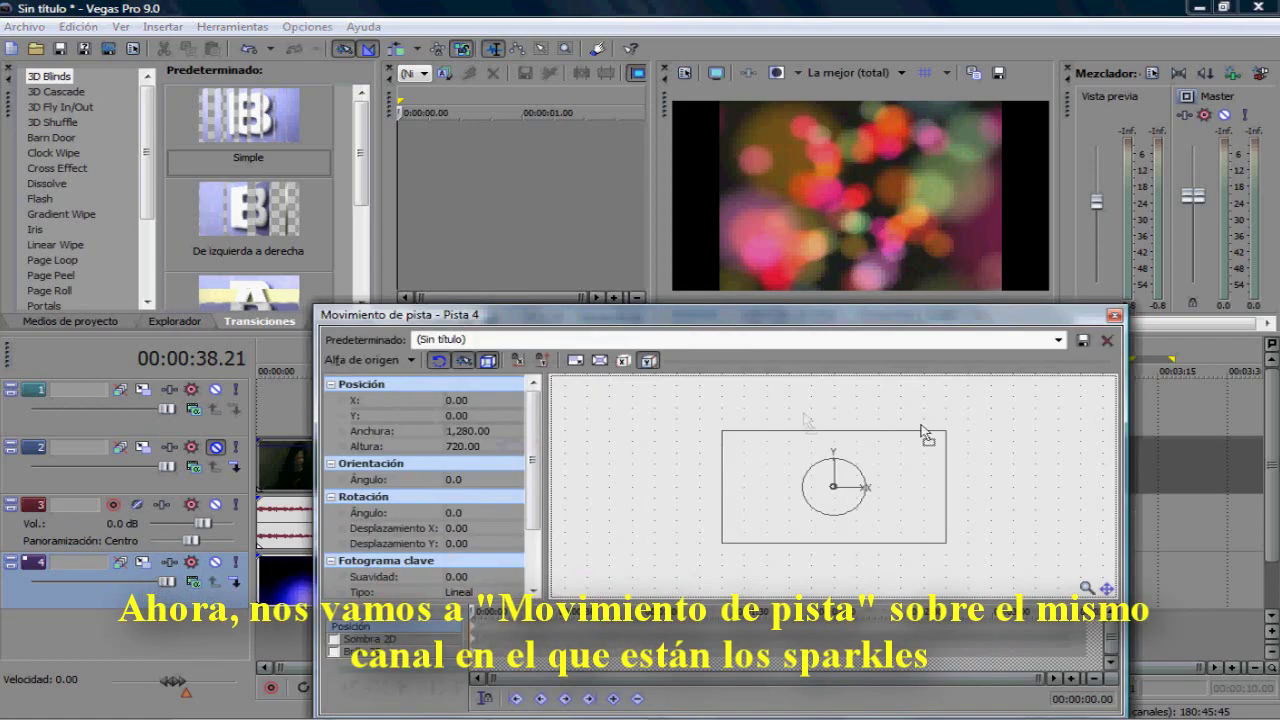
{"action": "left_click_drag", "start_coordinate": [946, 433], "coordinate": [980, 434]}
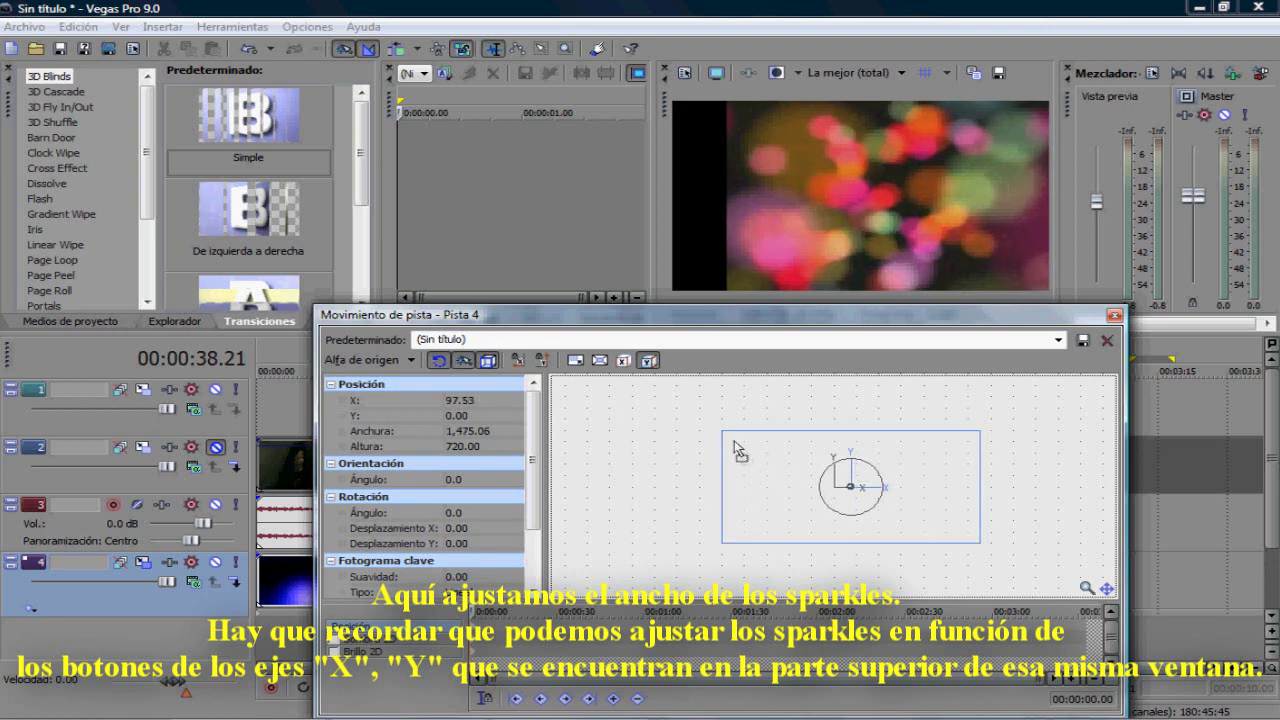
{"action": "left_click_drag", "start_coordinate": [722, 431], "coordinate": [680, 436]}
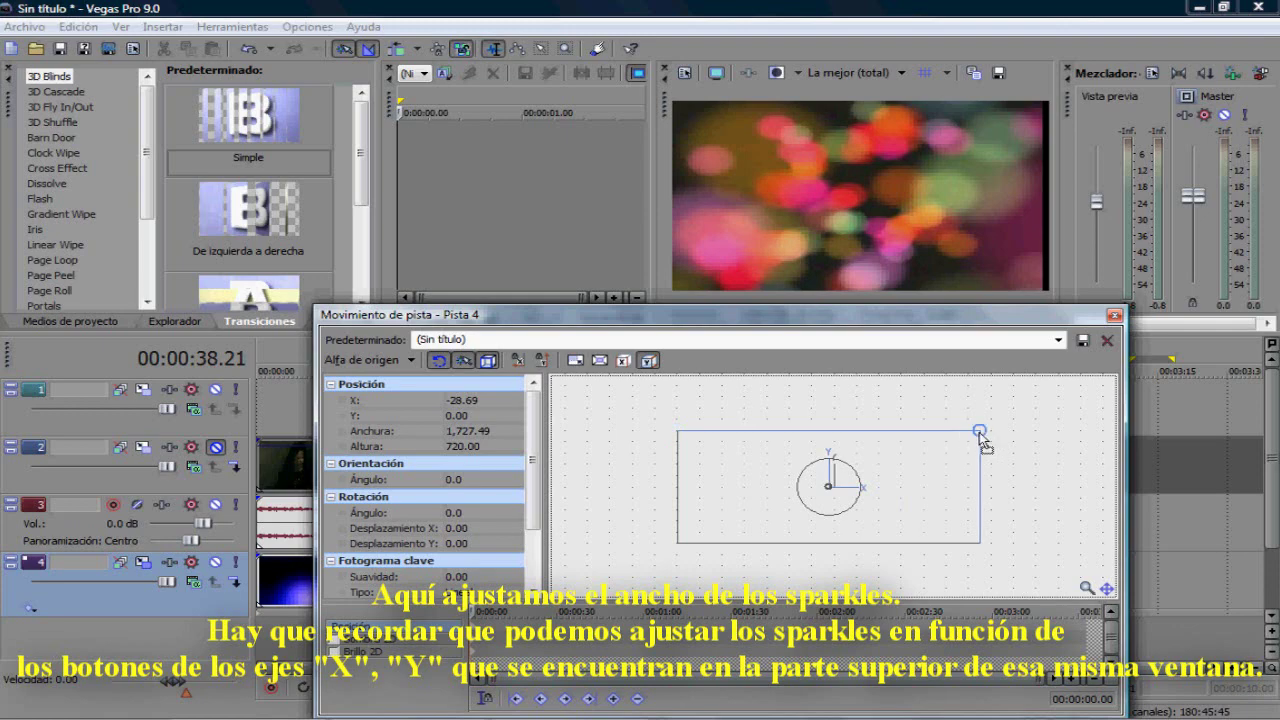
{"action": "left_click_drag", "start_coordinate": [981, 434], "coordinate": [988, 432]}
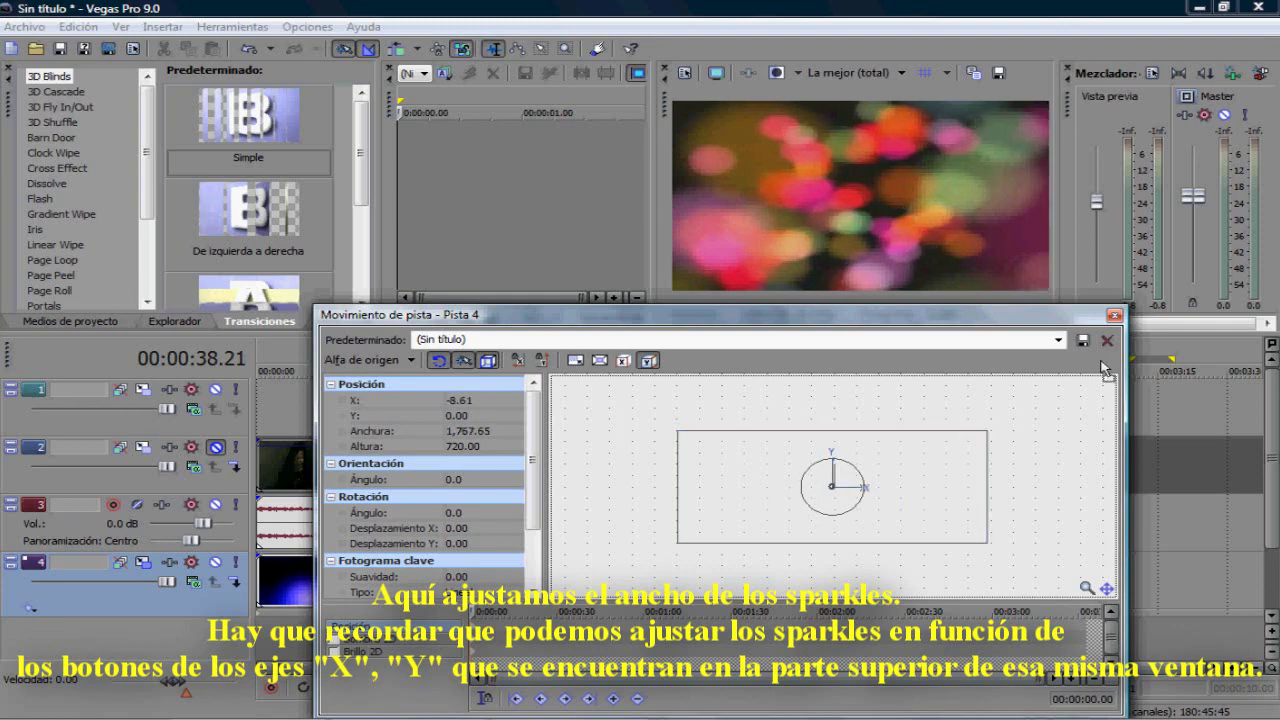
{"action": "left_click", "coordinate": [1119, 317]}
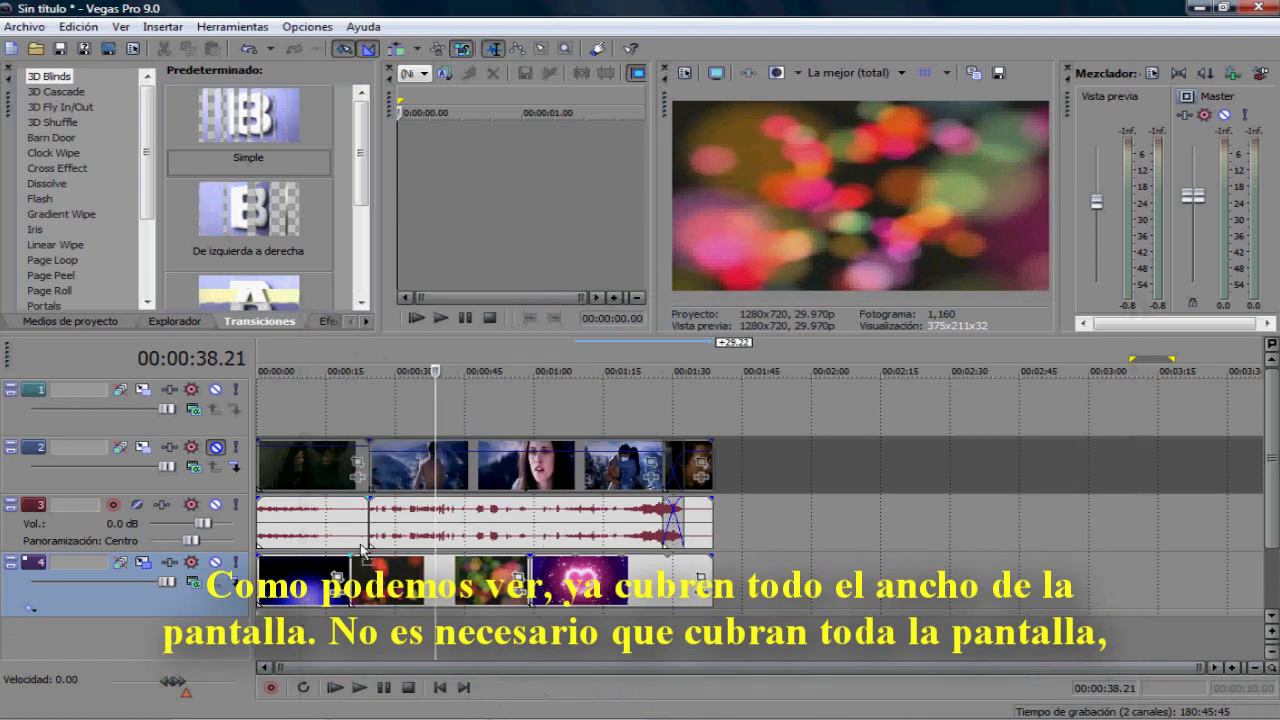
- Check the widened sparkles at several points up to about 1:22, and unmute the main video track
{"action": "left_click", "coordinate": [325, 640]}
{"action": "left_click", "coordinate": [543, 632]}
{"action": "left_click", "coordinate": [640, 636]}
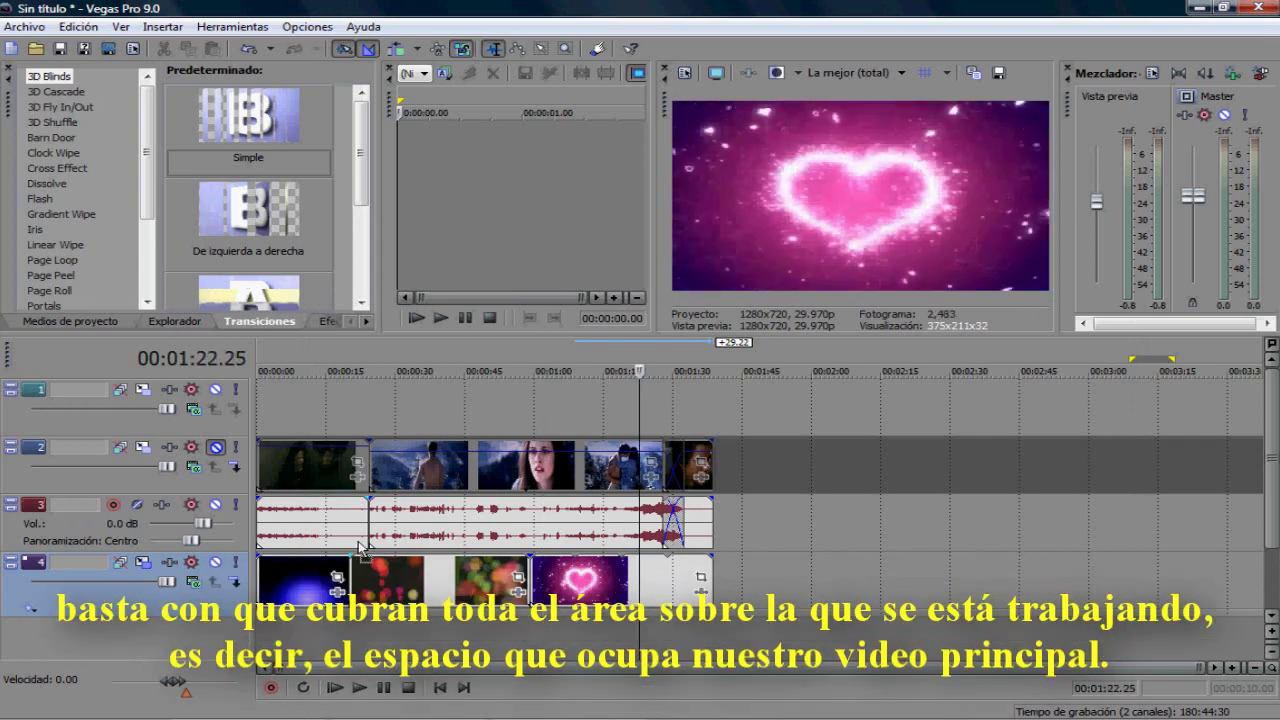
{"action": "left_click", "coordinate": [216, 449]}
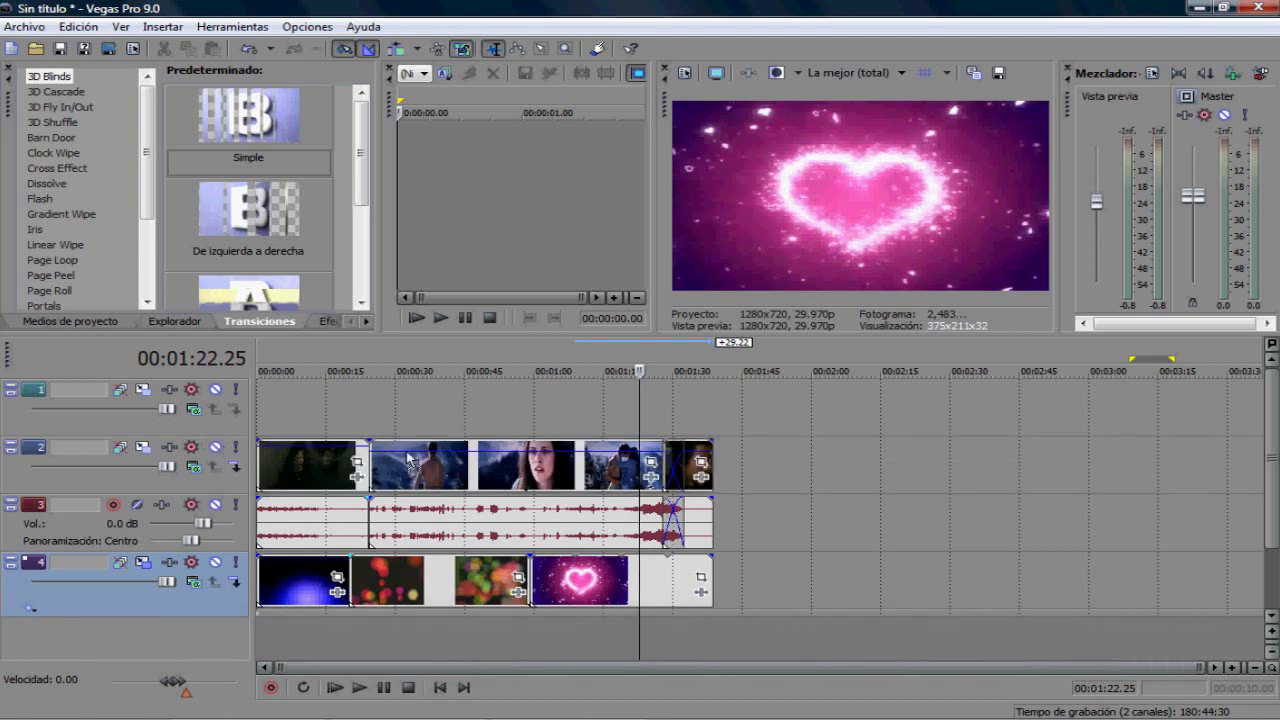
- Preview the main video blended with the sparkles at several points between about 0:31 and 1:25
{"action": "left_click", "coordinate": [547, 651]}
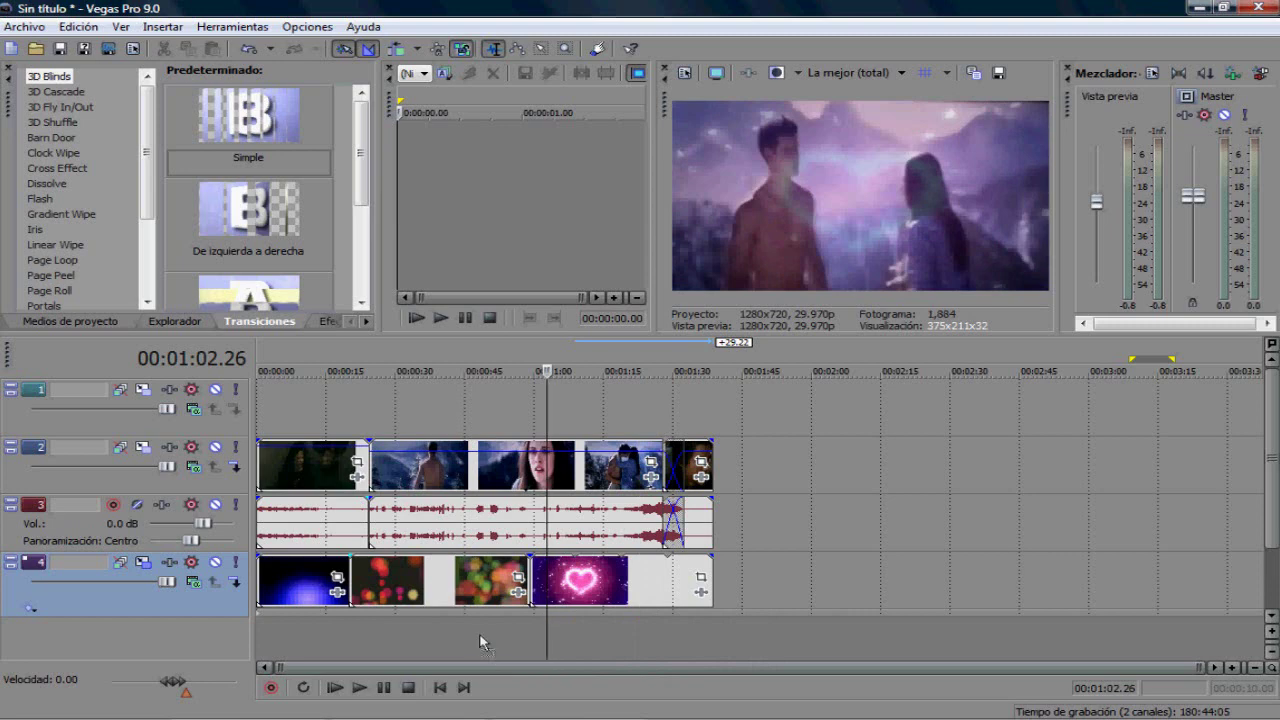
{"action": "left_click", "coordinate": [474, 640]}
{"action": "left_click", "coordinate": [449, 635]}
{"action": "left_click", "coordinate": [471, 640]}
{"action": "left_click", "coordinate": [500, 640]}
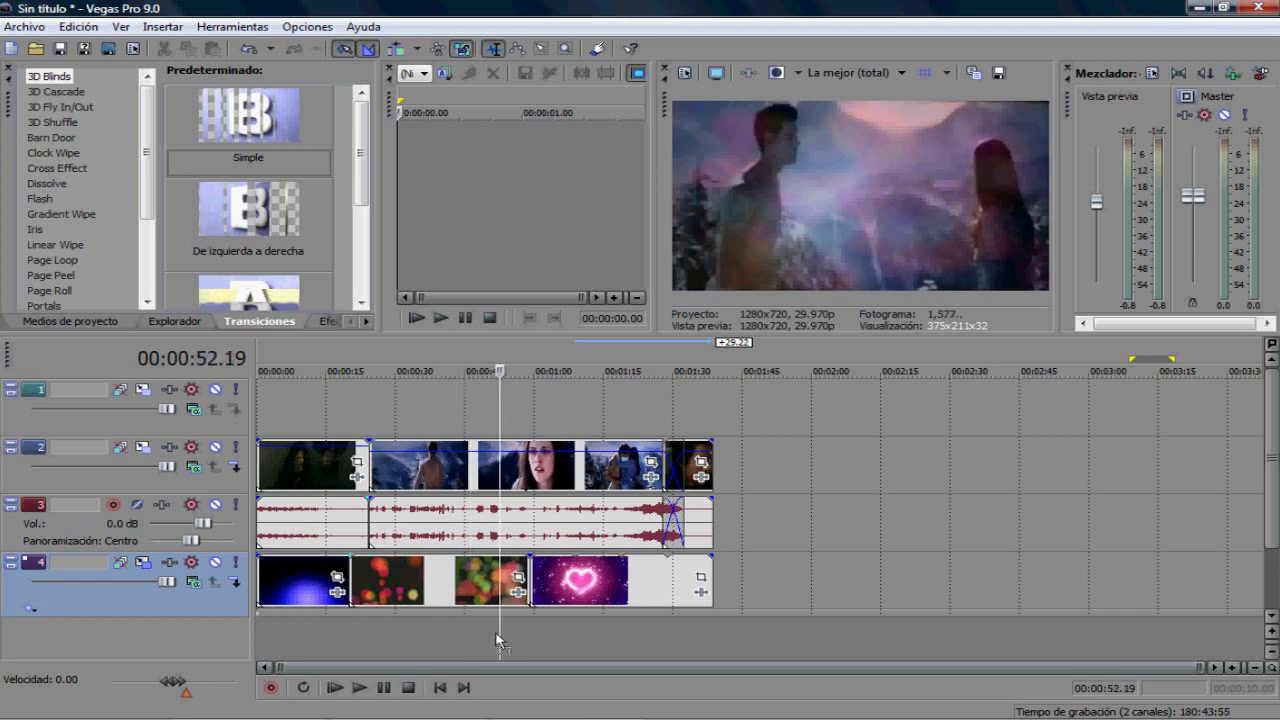
{"action": "left_click", "coordinate": [404, 640]}
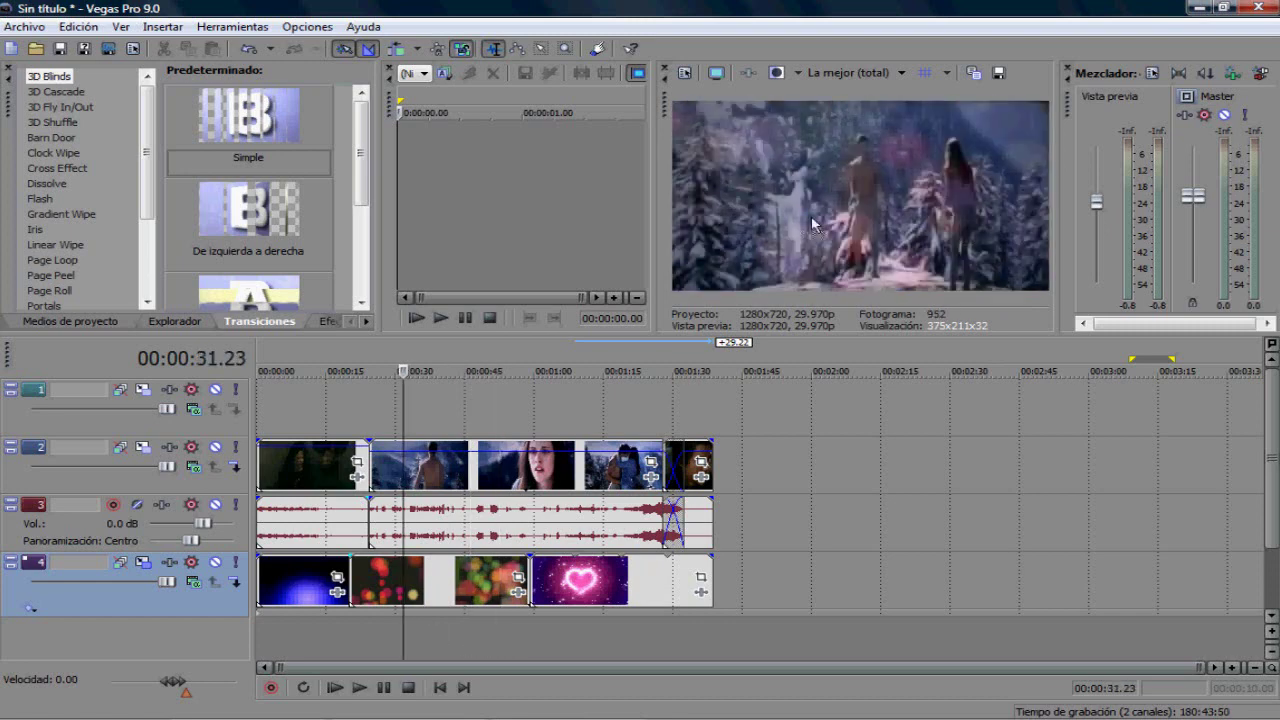
{"action": "left_click", "coordinate": [476, 632]}
{"action": "left_click", "coordinate": [582, 630]}
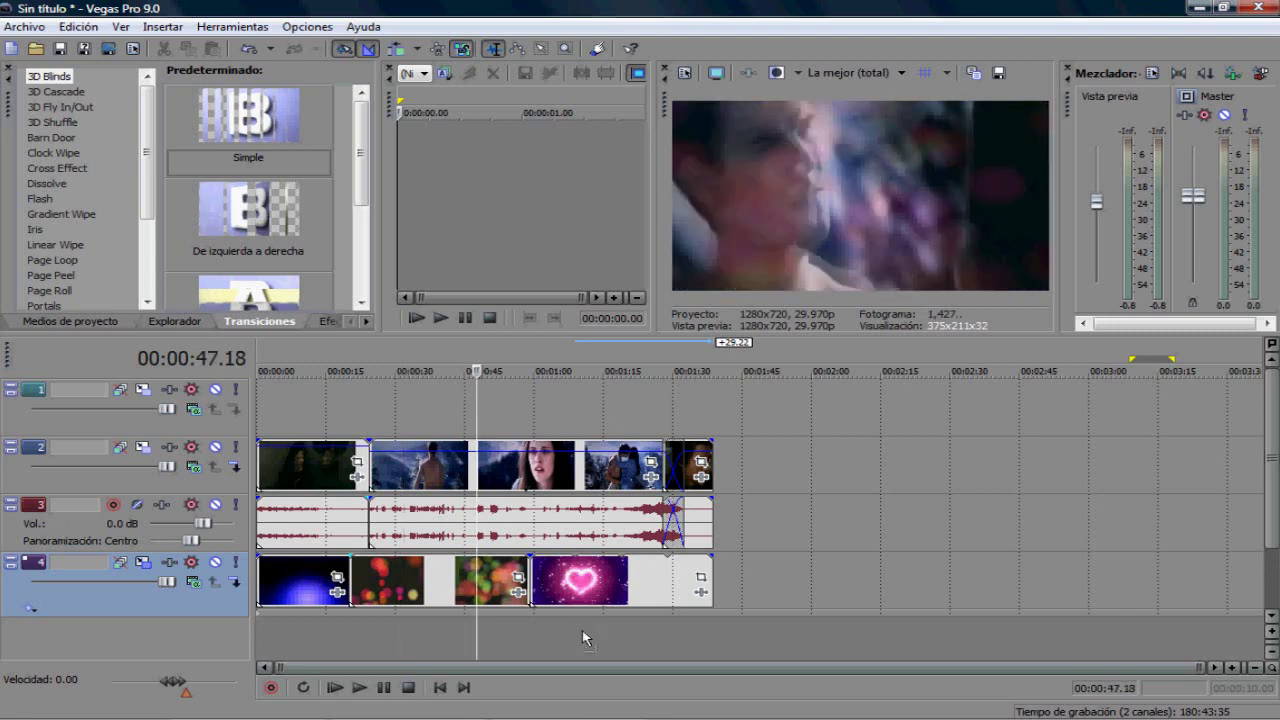
{"action": "left_click", "coordinate": [655, 641]}
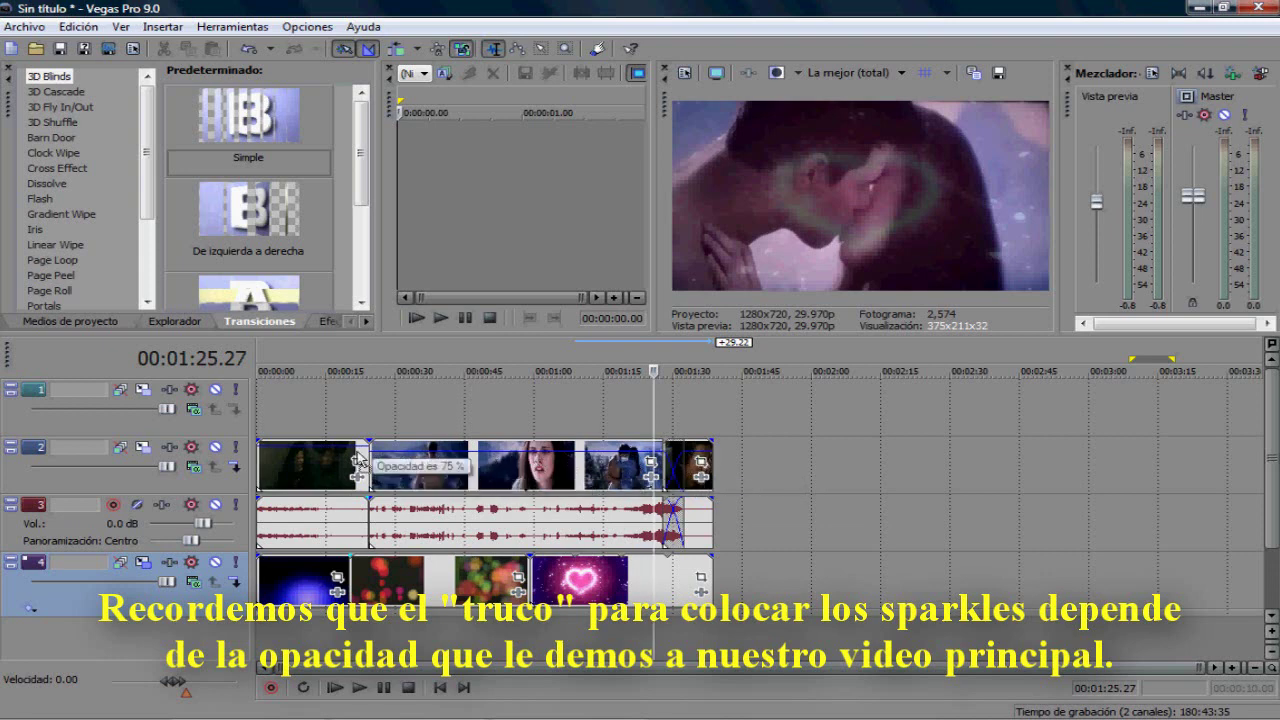
- Lower the opacity of the Butterflies clip and of the first main clip above it, checking the blend at about 0:06
{"action": "left_click", "coordinate": [313, 596]}
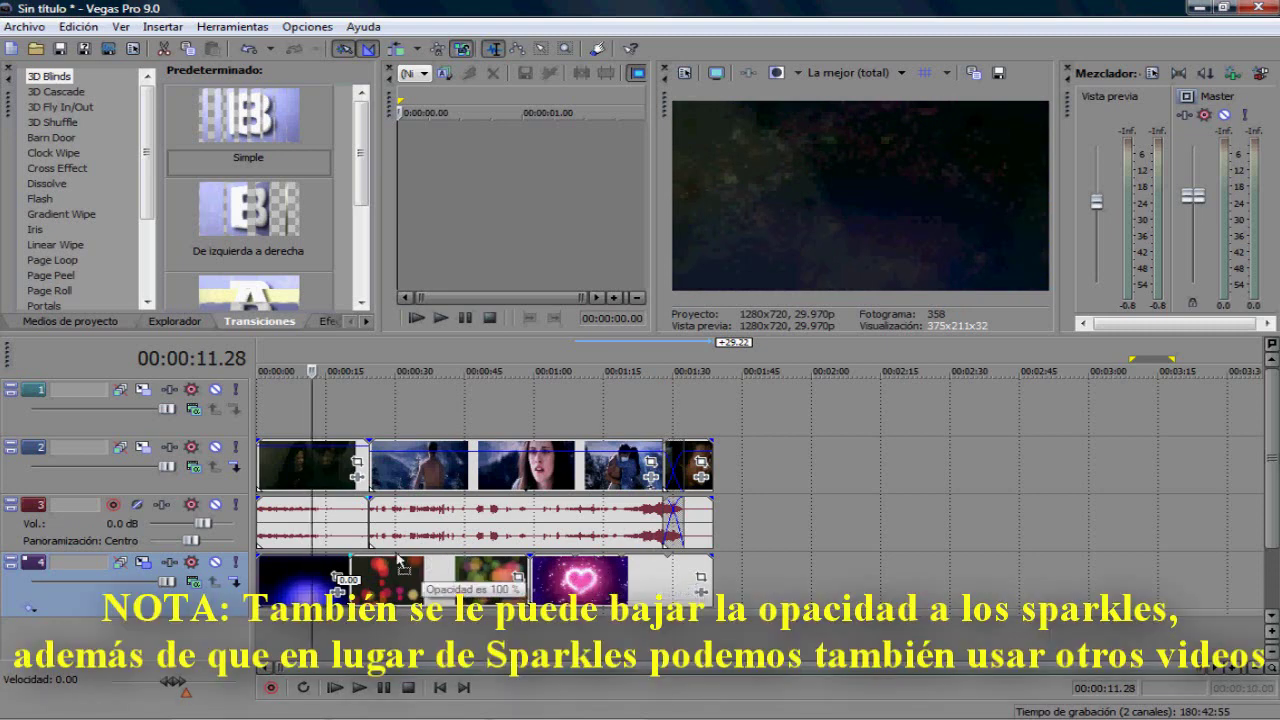
{"action": "left_click_drag", "start_coordinate": [303, 555], "coordinate": [297, 622]}
{"action": "left_click", "coordinate": [288, 630]}
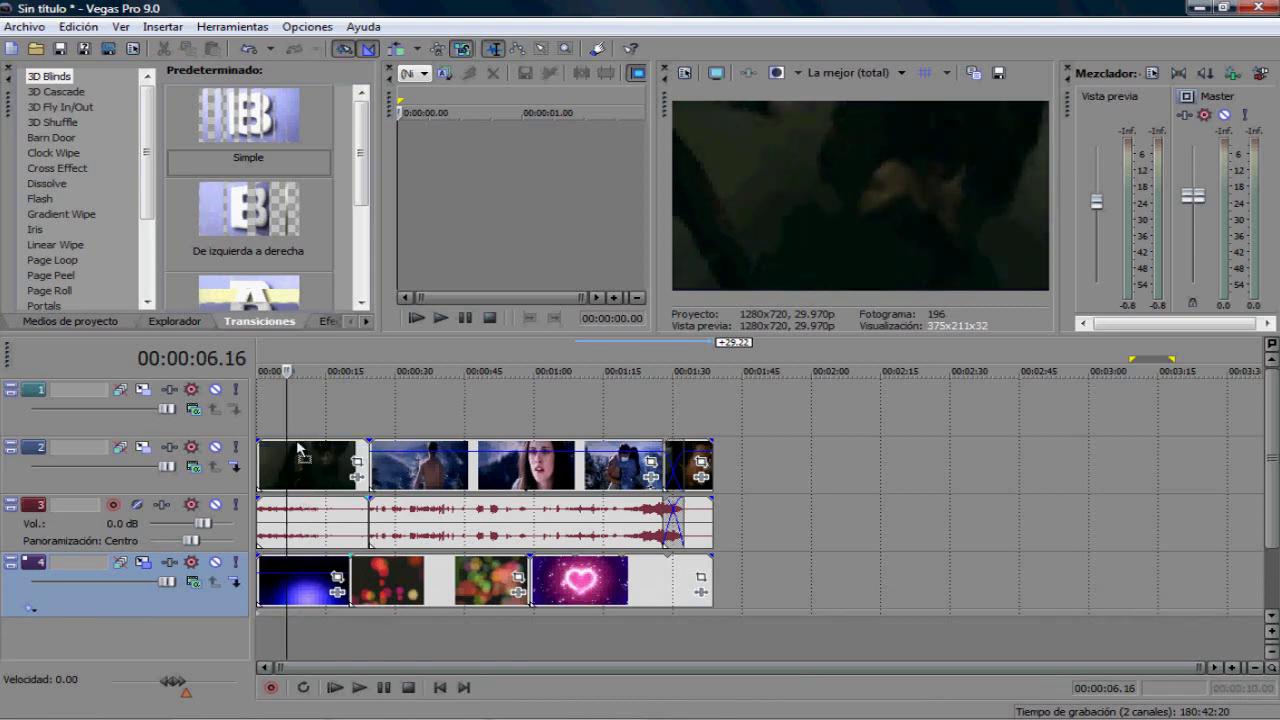
{"action": "left_click_drag", "start_coordinate": [297, 450], "coordinate": [297, 458]}
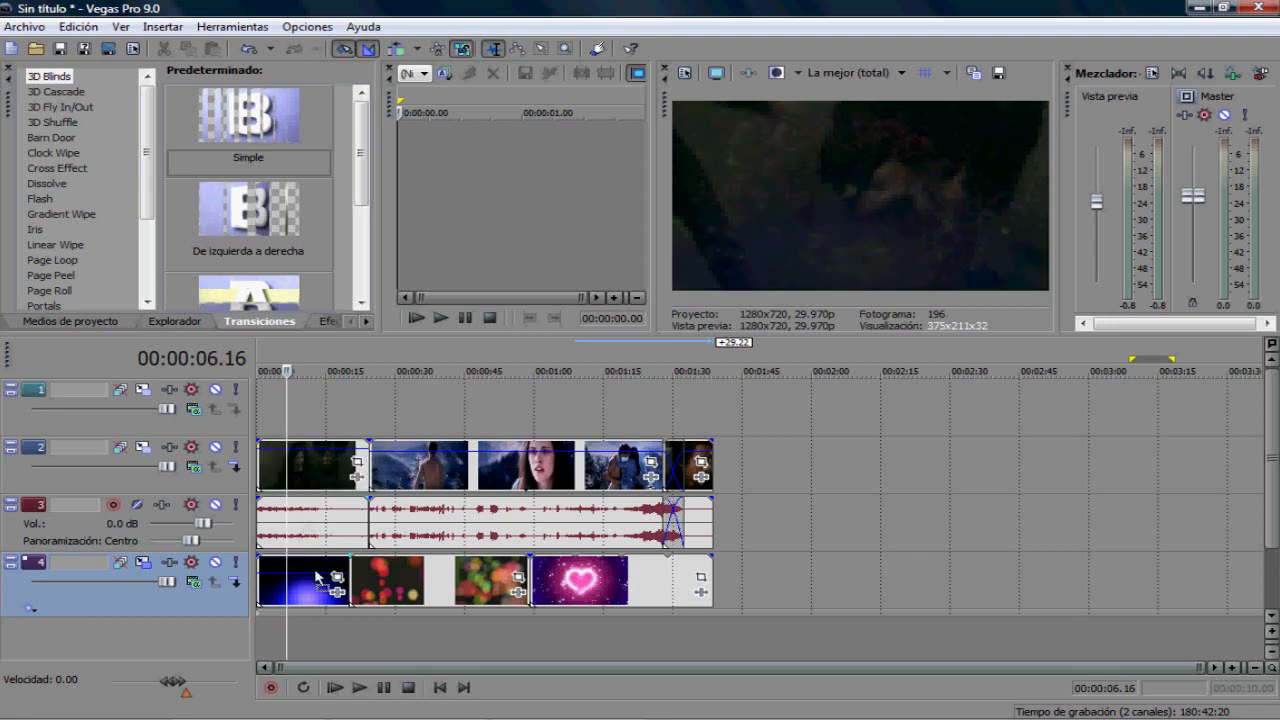
- Preview the stretch up to 0:20 and move Bokeh earlier to overlap Butterflies by about 1.5 seconds as a crossfade
{"action": "scroll", "coordinate": [318, 578], "scroll_direction": "up", "scroll_amount": 4}
{"action": "left_click", "coordinate": [408, 637]}
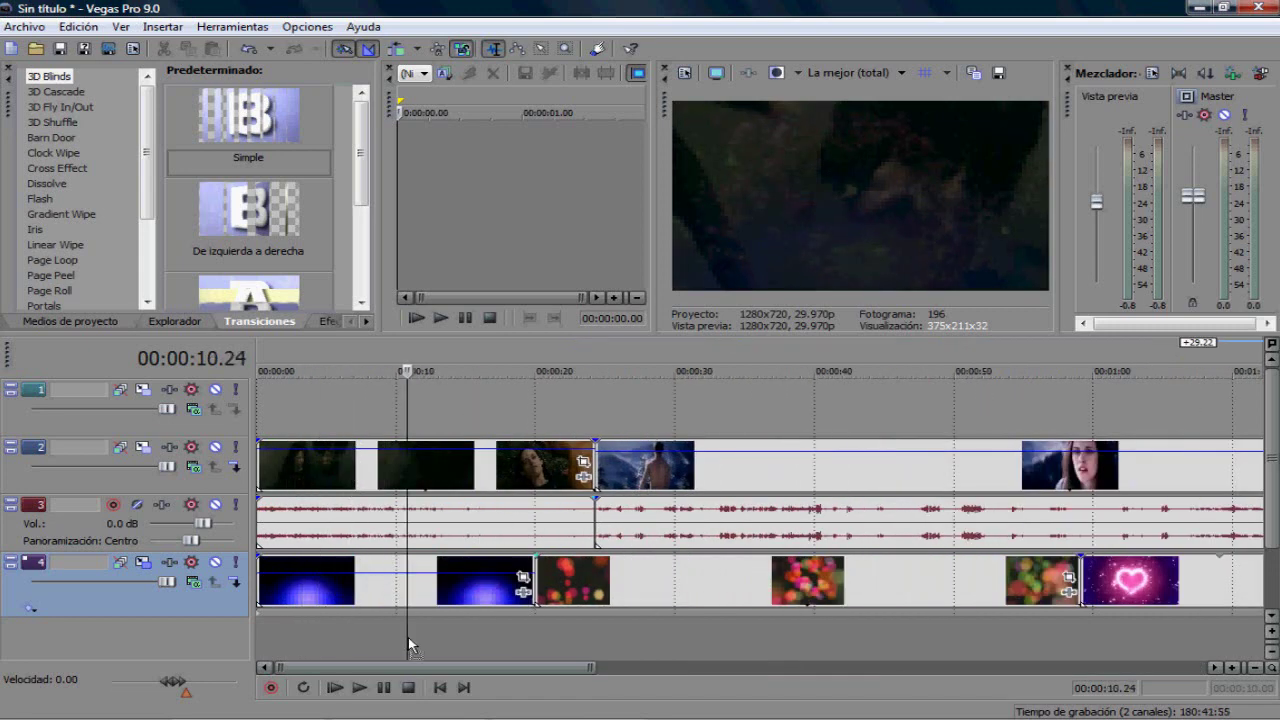
{"action": "left_click", "coordinate": [493, 640]}
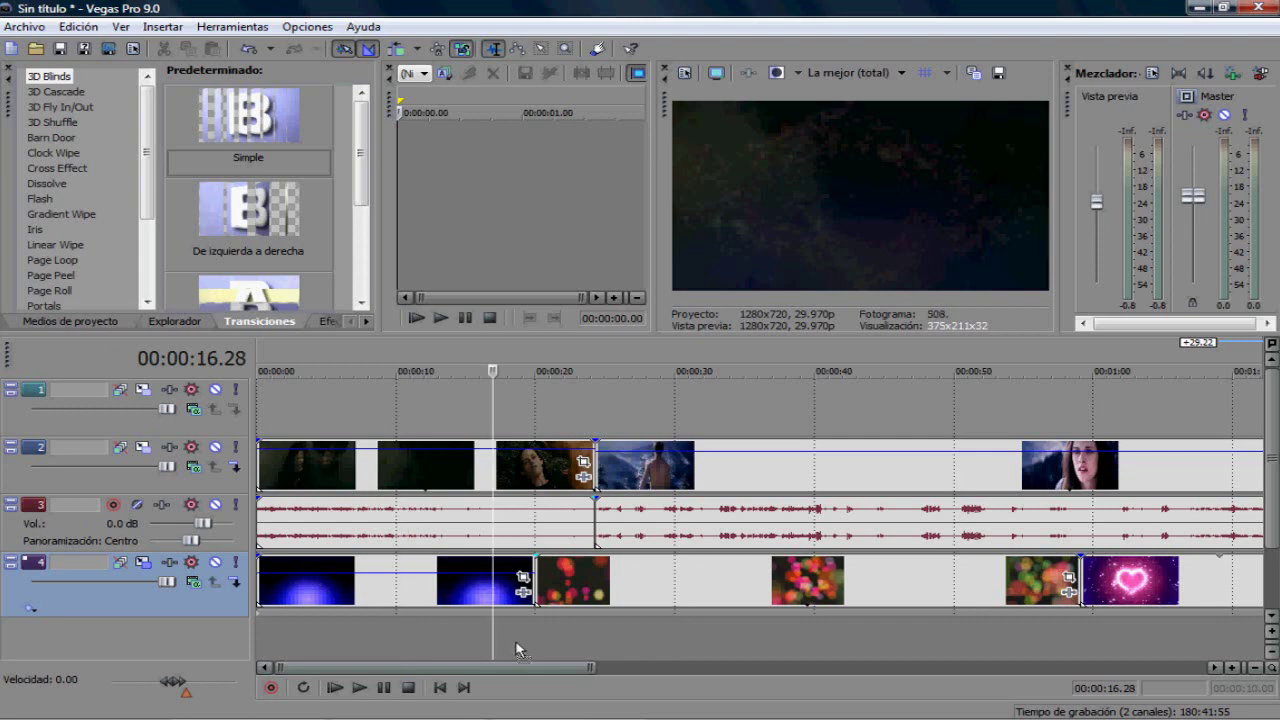
{"action": "left_click", "coordinate": [518, 641]}
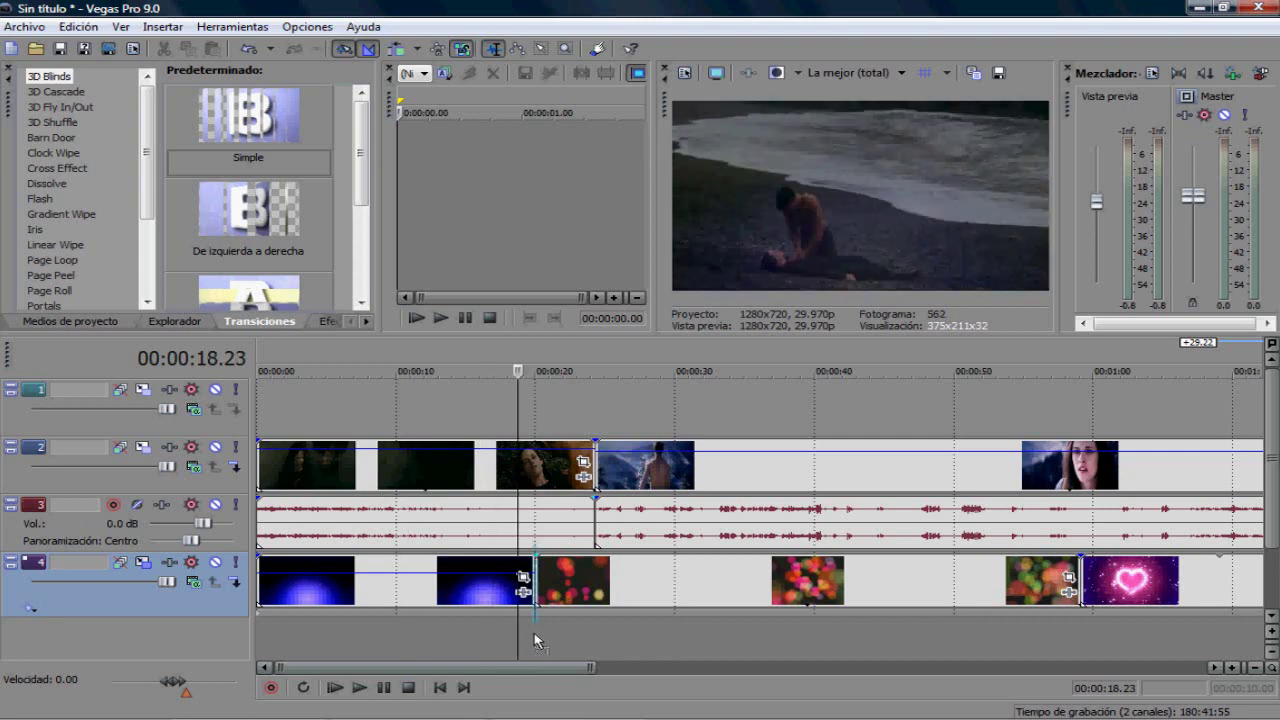
{"action": "left_click", "coordinate": [535, 641]}
{"action": "left_click_drag", "start_coordinate": [721, 592], "coordinate": [591, 632]}
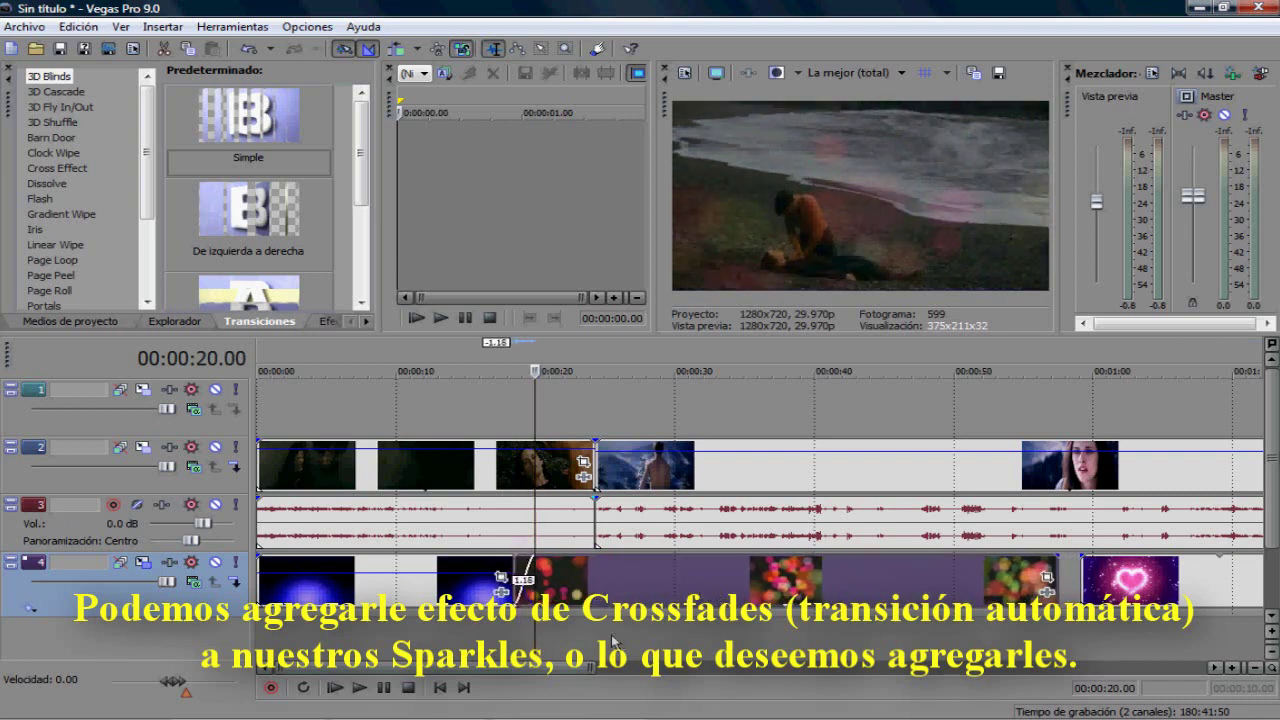
- Move the hearts clip earlier to crossfade with Bokeh for about 2.3 seconds, and extend its end to match the main video's end
{"action": "key", "text": "space"}
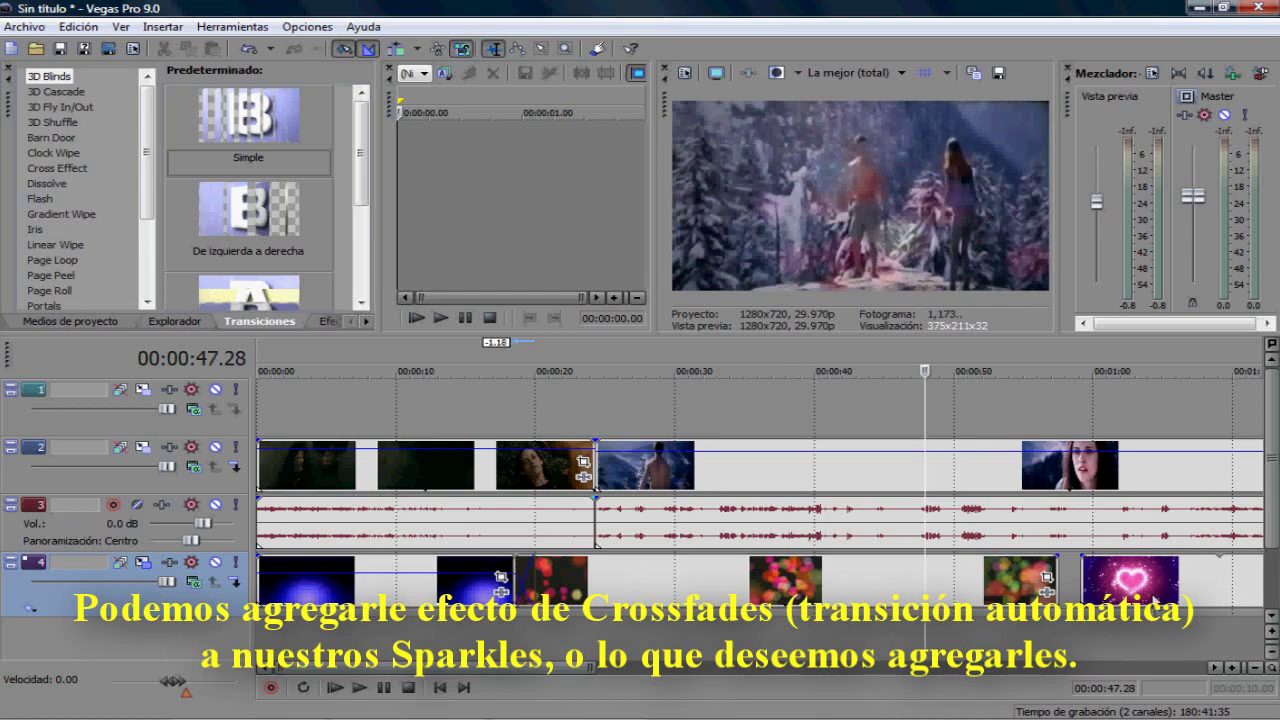
{"action": "left_click", "coordinate": [1168, 596]}
{"action": "mouse_move", "coordinate": [1168, 596]}
{"action": "left_mouse_down"}
{"action": "mouse_move", "coordinate": [1115, 597]}
{"action": "mouse_move", "coordinate": [1175, 590]}
{"action": "left_mouse_up"}
{"action": "scroll", "coordinate": [1118, 620], "scroll_direction": "down", "scroll_amount": 2}
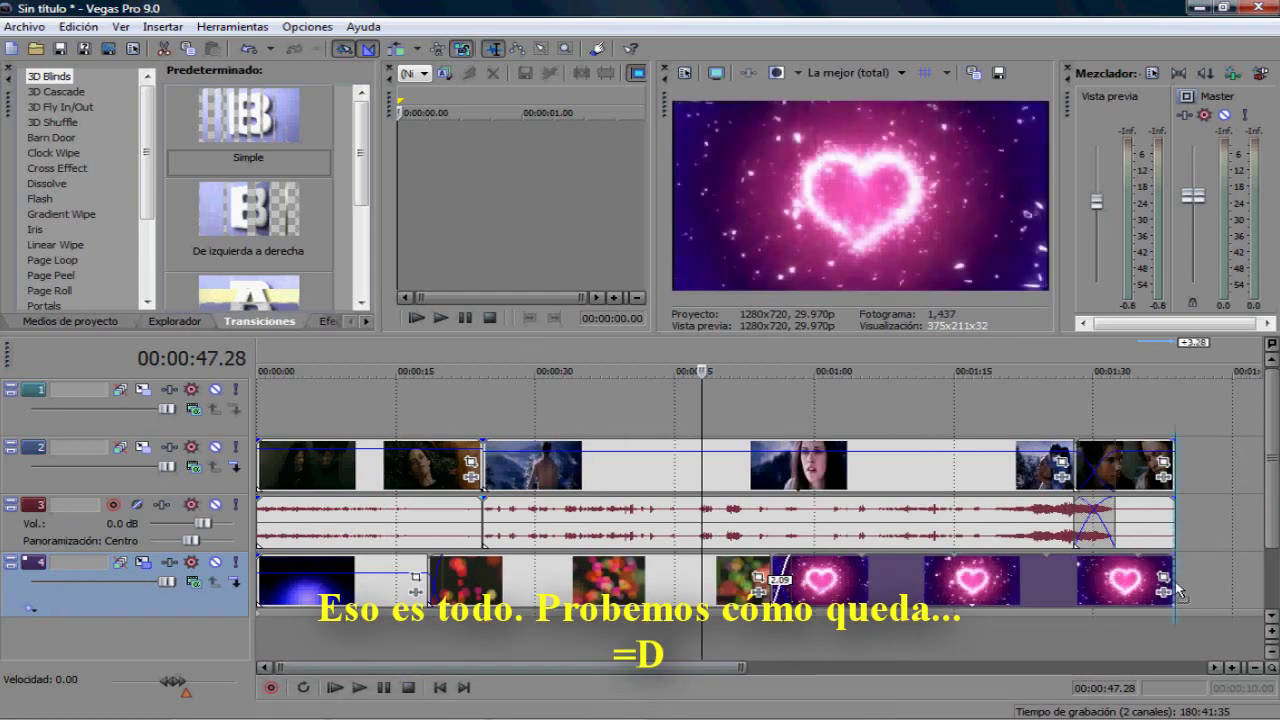
- Preview the main video blended with the hearts effect at about 1:15 and 1:06
{"action": "left_click", "coordinate": [964, 638]}
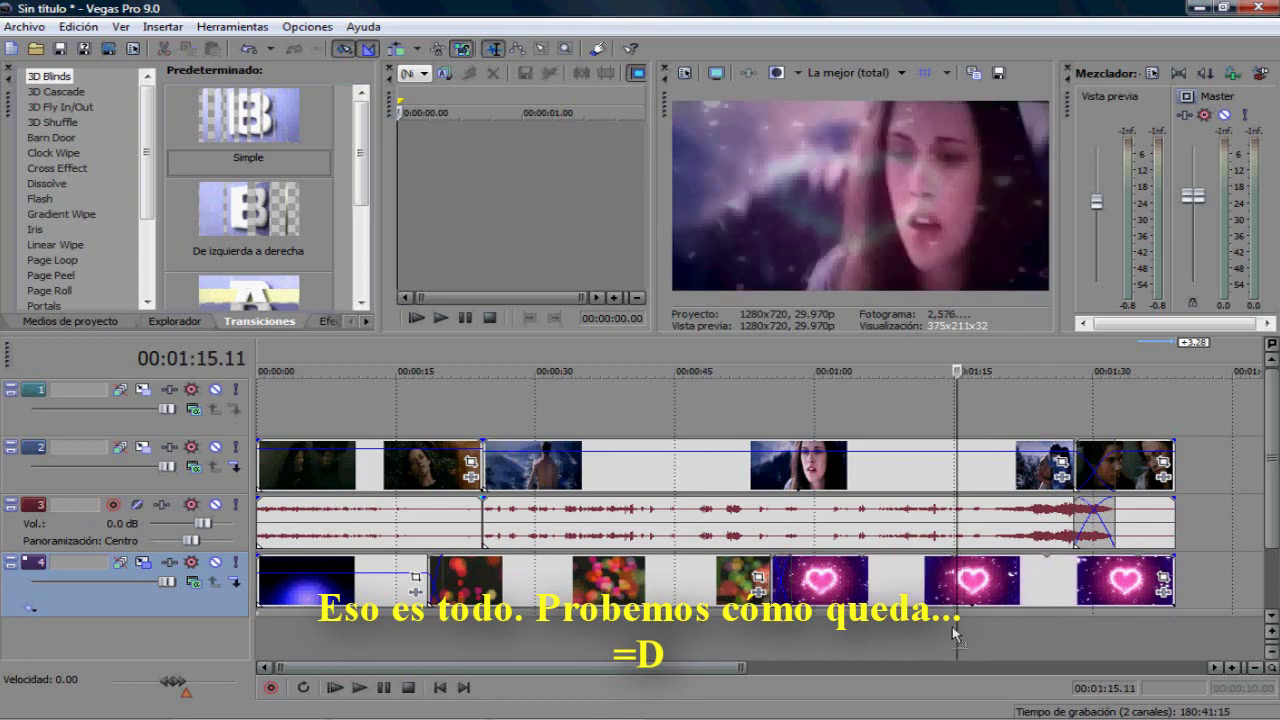
{"action": "left_click", "coordinate": [875, 633]}
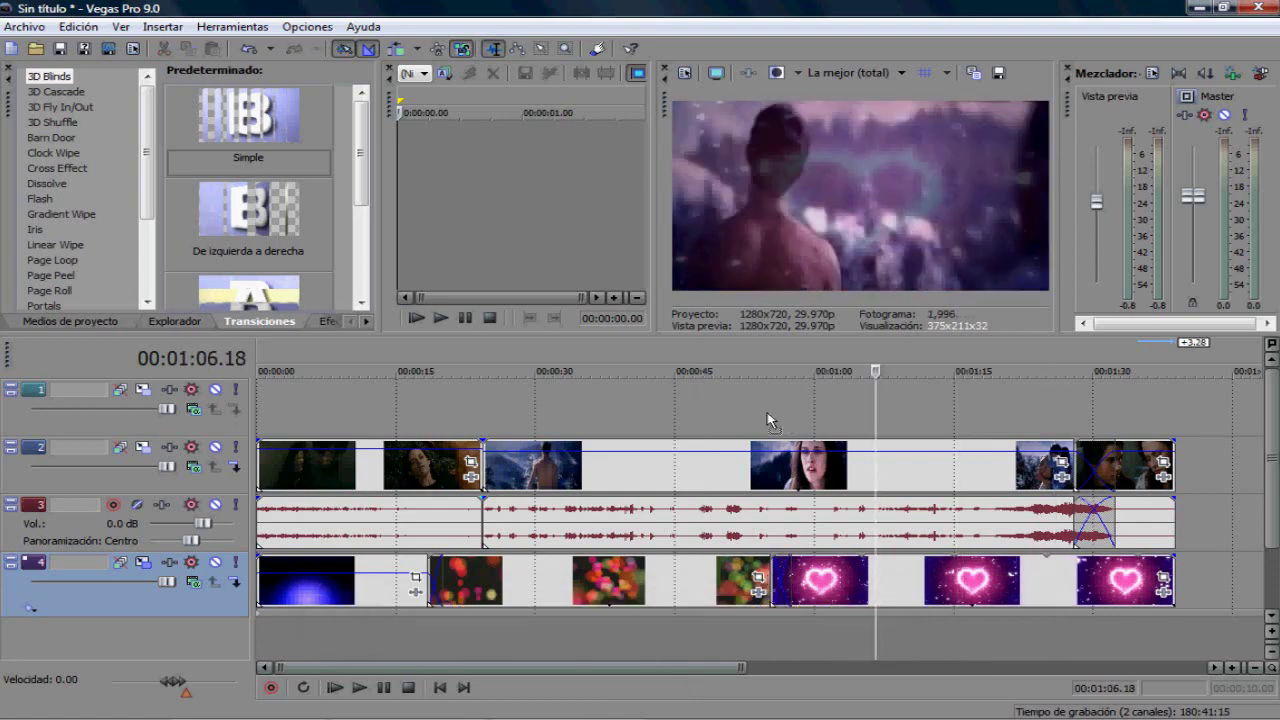
- Switch to Windows Media Player to view the late part of the "I'm with you" video, and return to Vegas Pro
{"action": "key", "text": "super+Tab"}
{"action": "key", "text": "super+Tab"}
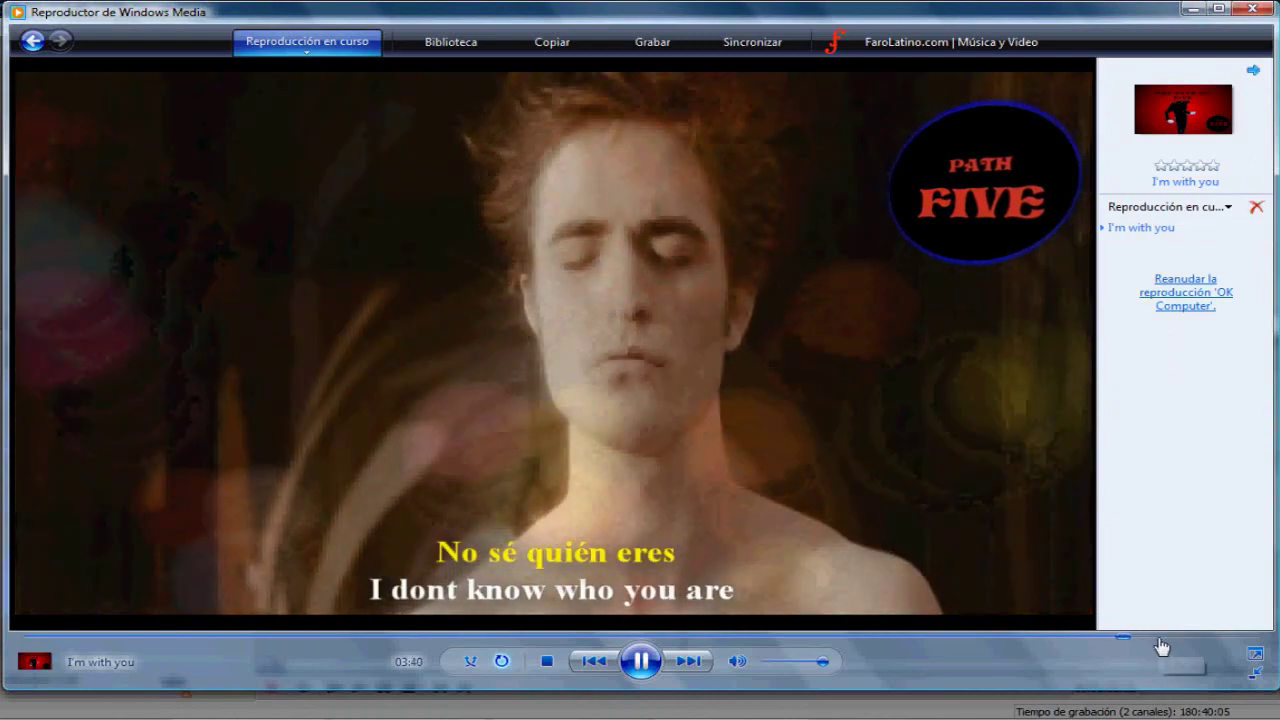
{"action": "left_click", "coordinate": [1164, 637]}
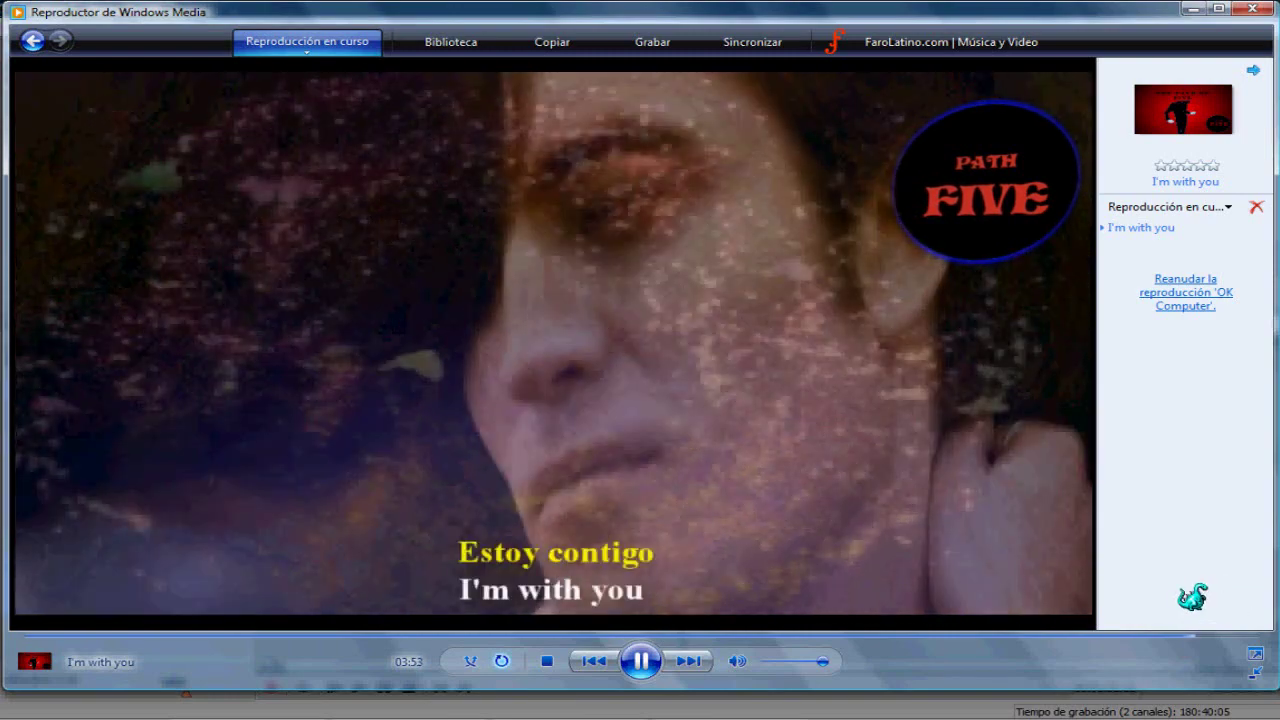
{"action": "key", "text": "super+Tab"}
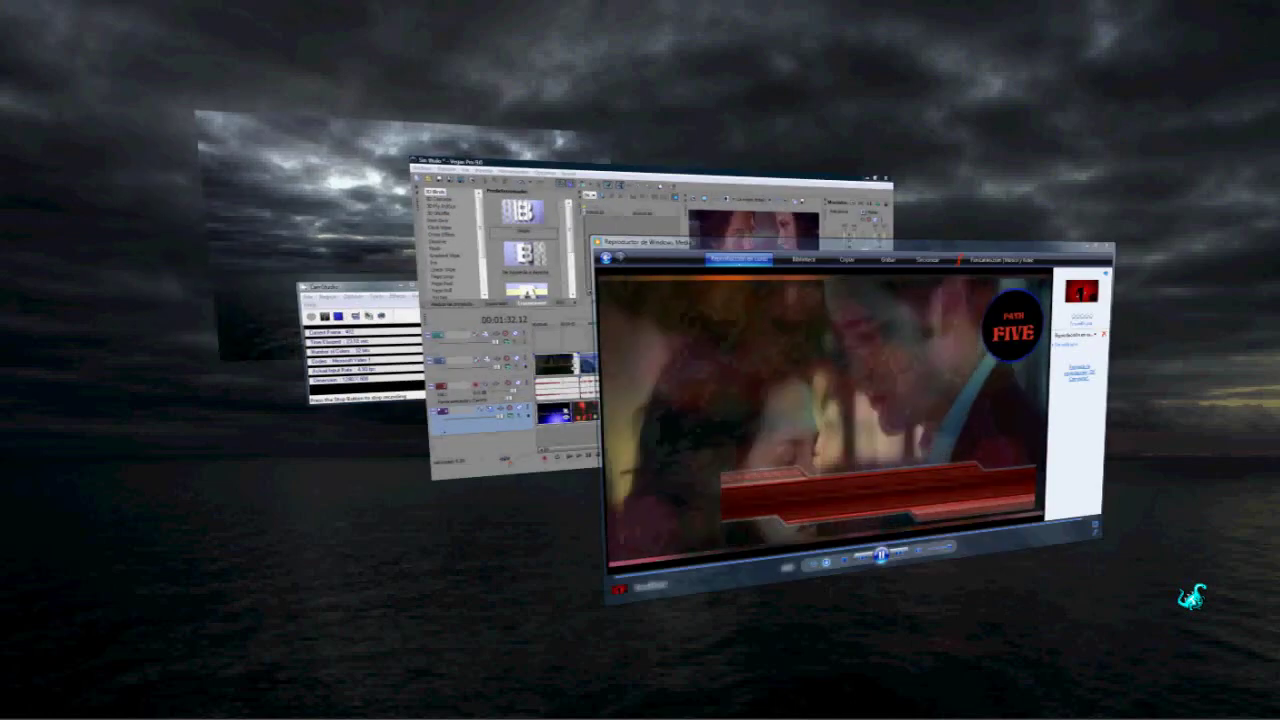
{"action": "key", "text": "super+Tab"}
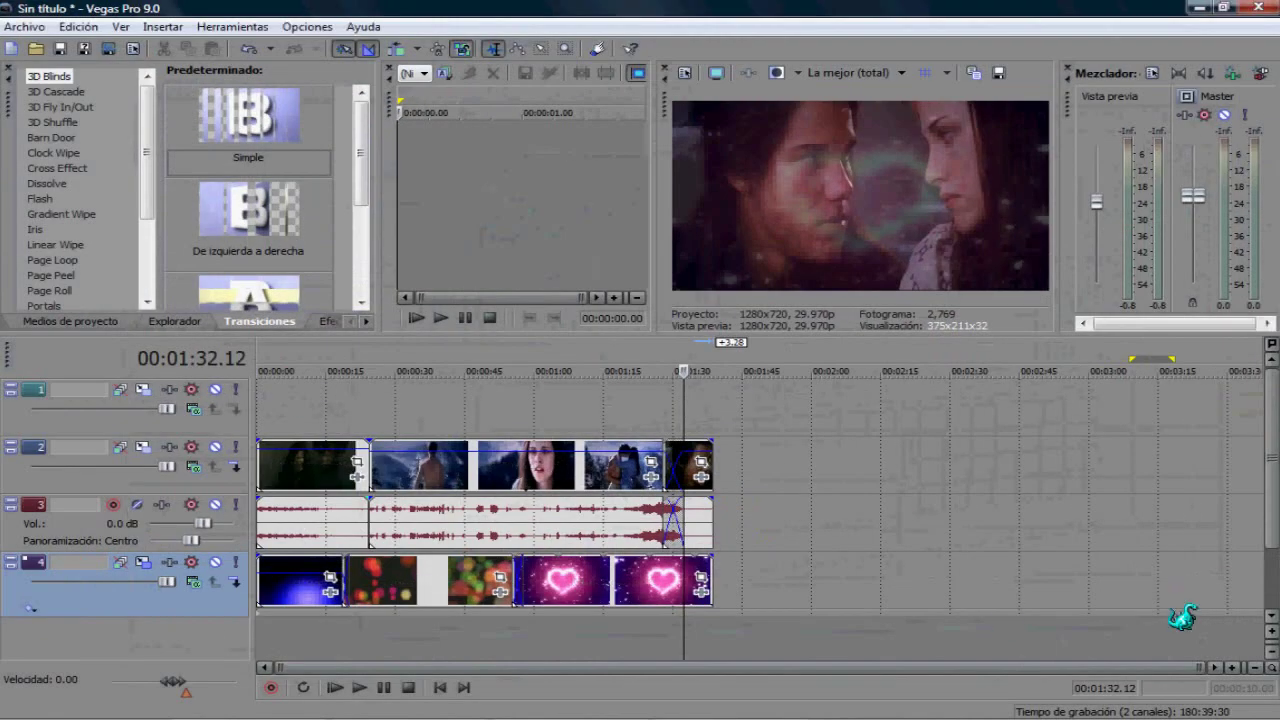